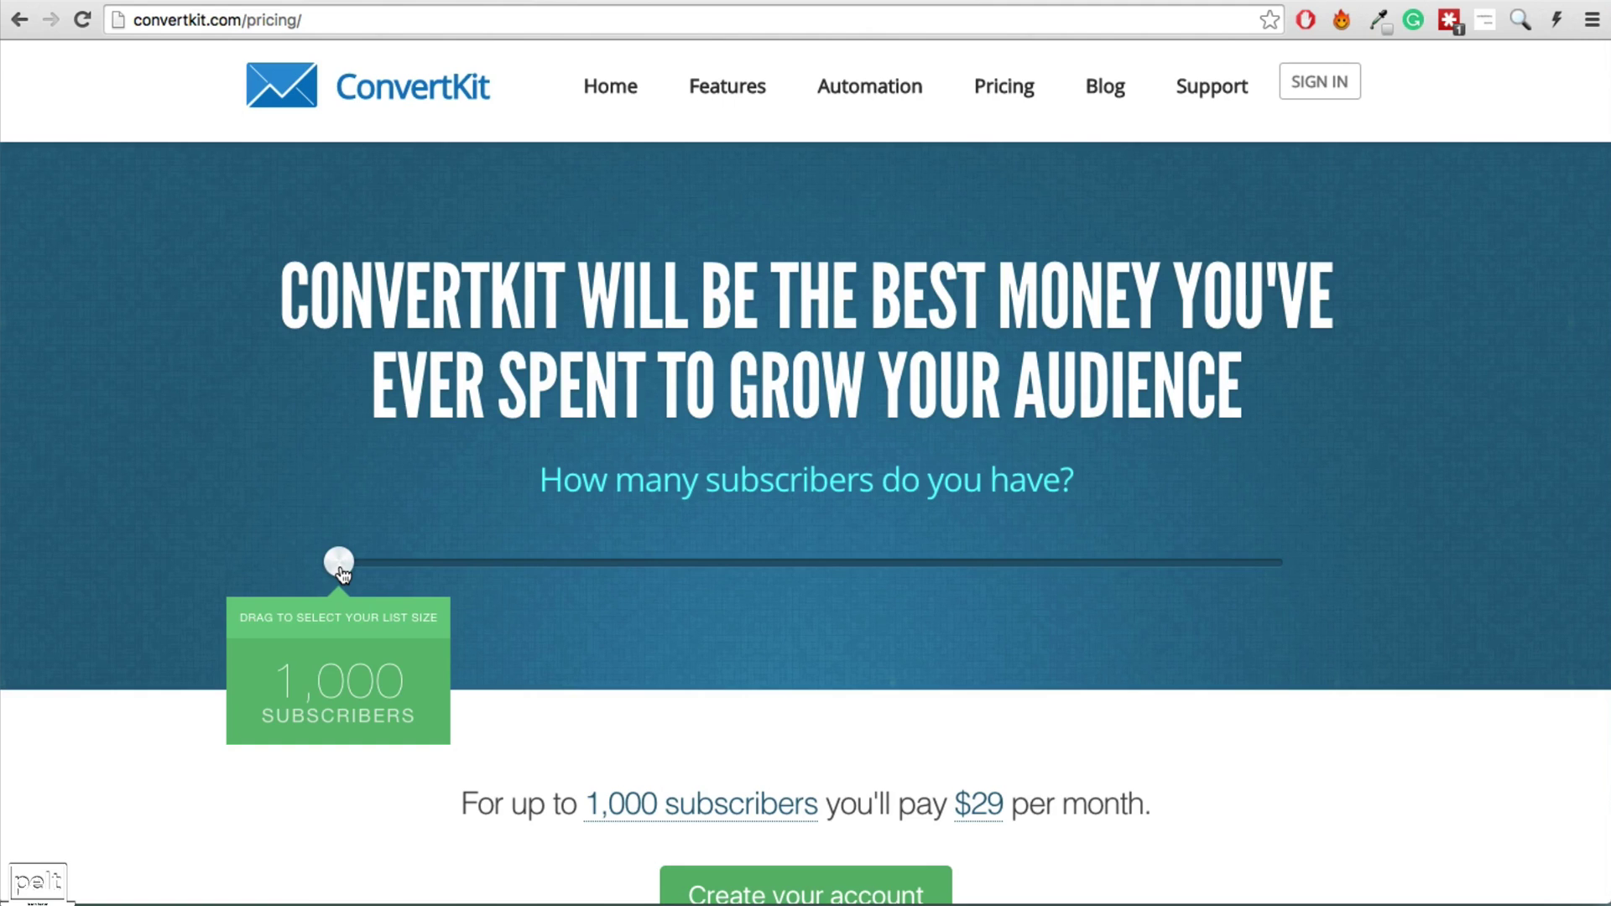
# Check the ConvertKit monthly price for 15,000 and 500,000 subscribers, and return the list size to 1,000.
pyautogui.moveTo(342, 574); pyautogui.dragTo(478, 574)
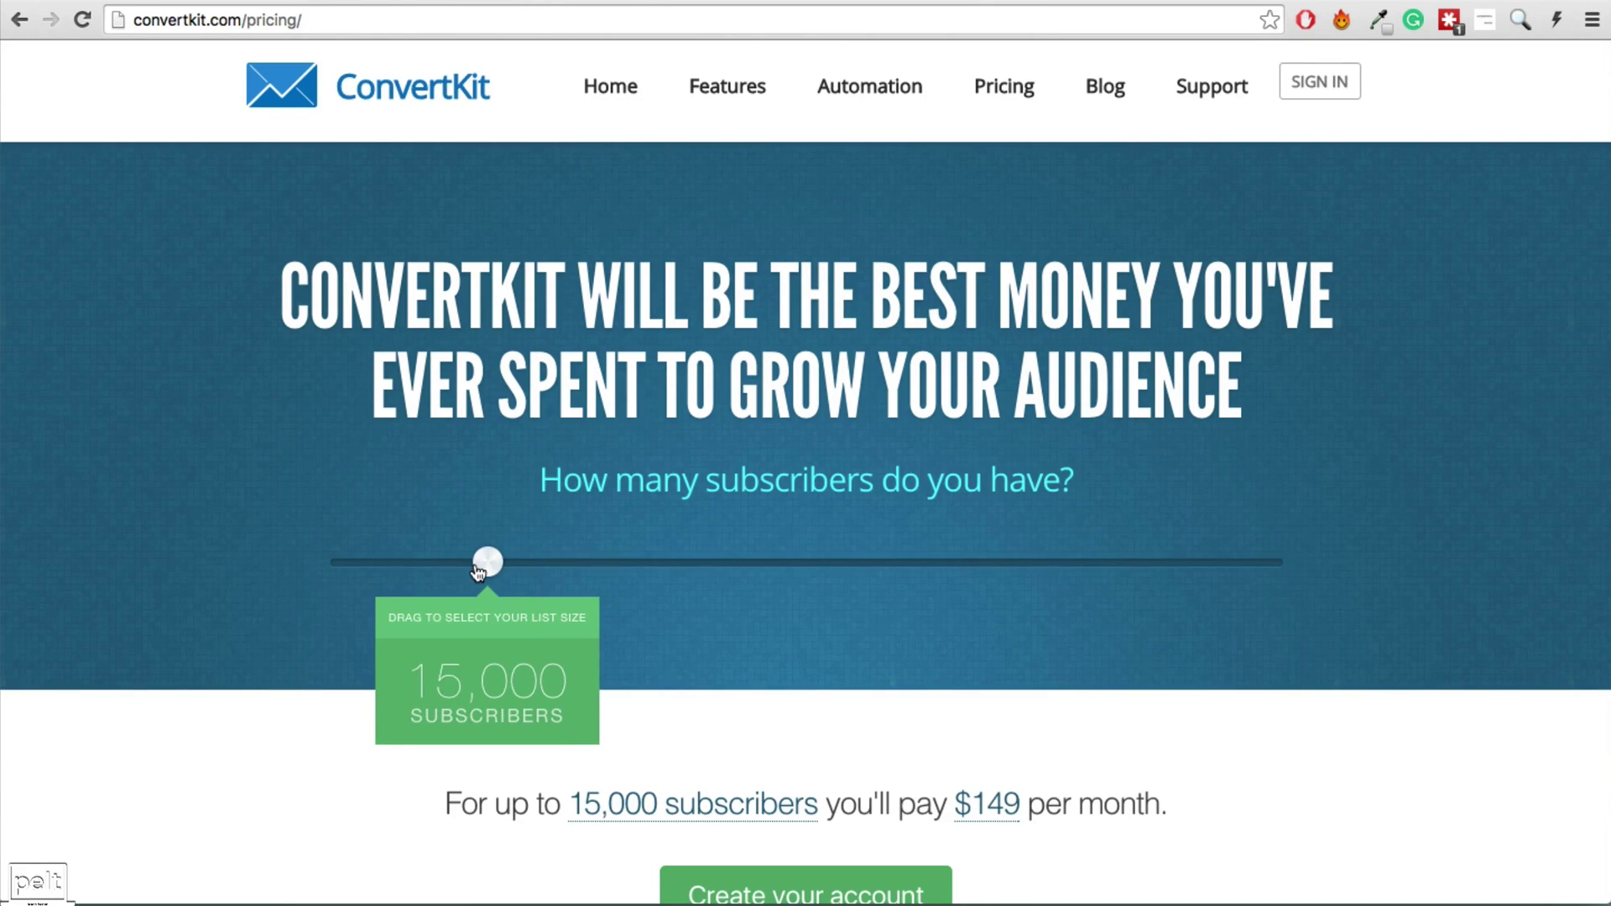
pyautogui.moveTo(478, 573); pyautogui.dragTo(1263, 574)
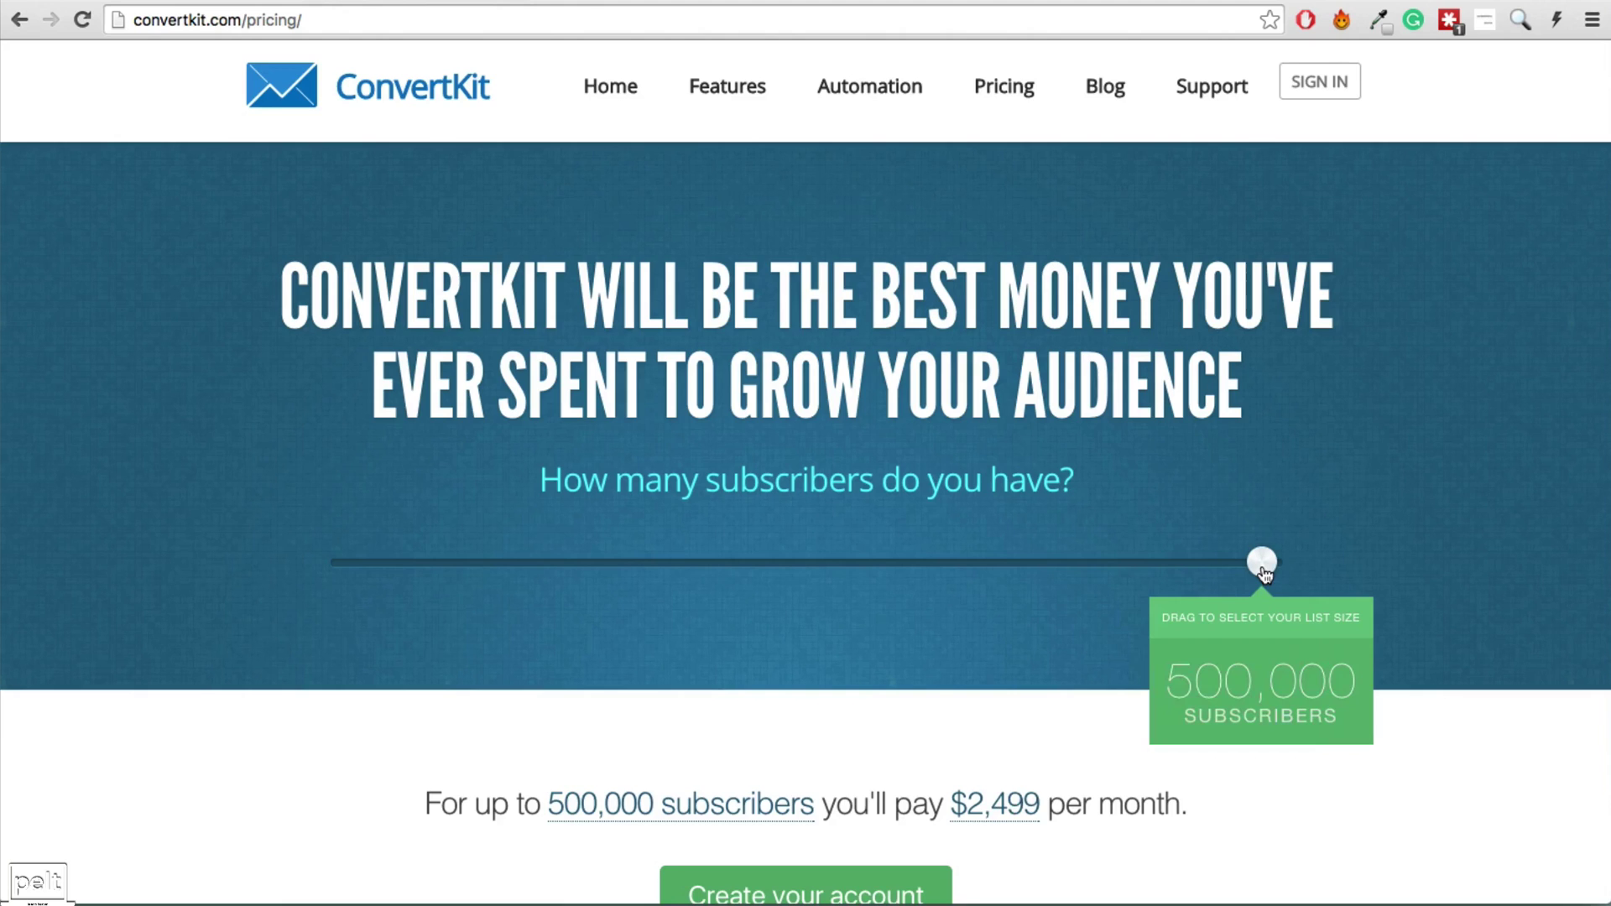
pyautogui.moveTo(1261, 562); pyautogui.dragTo(329, 582)
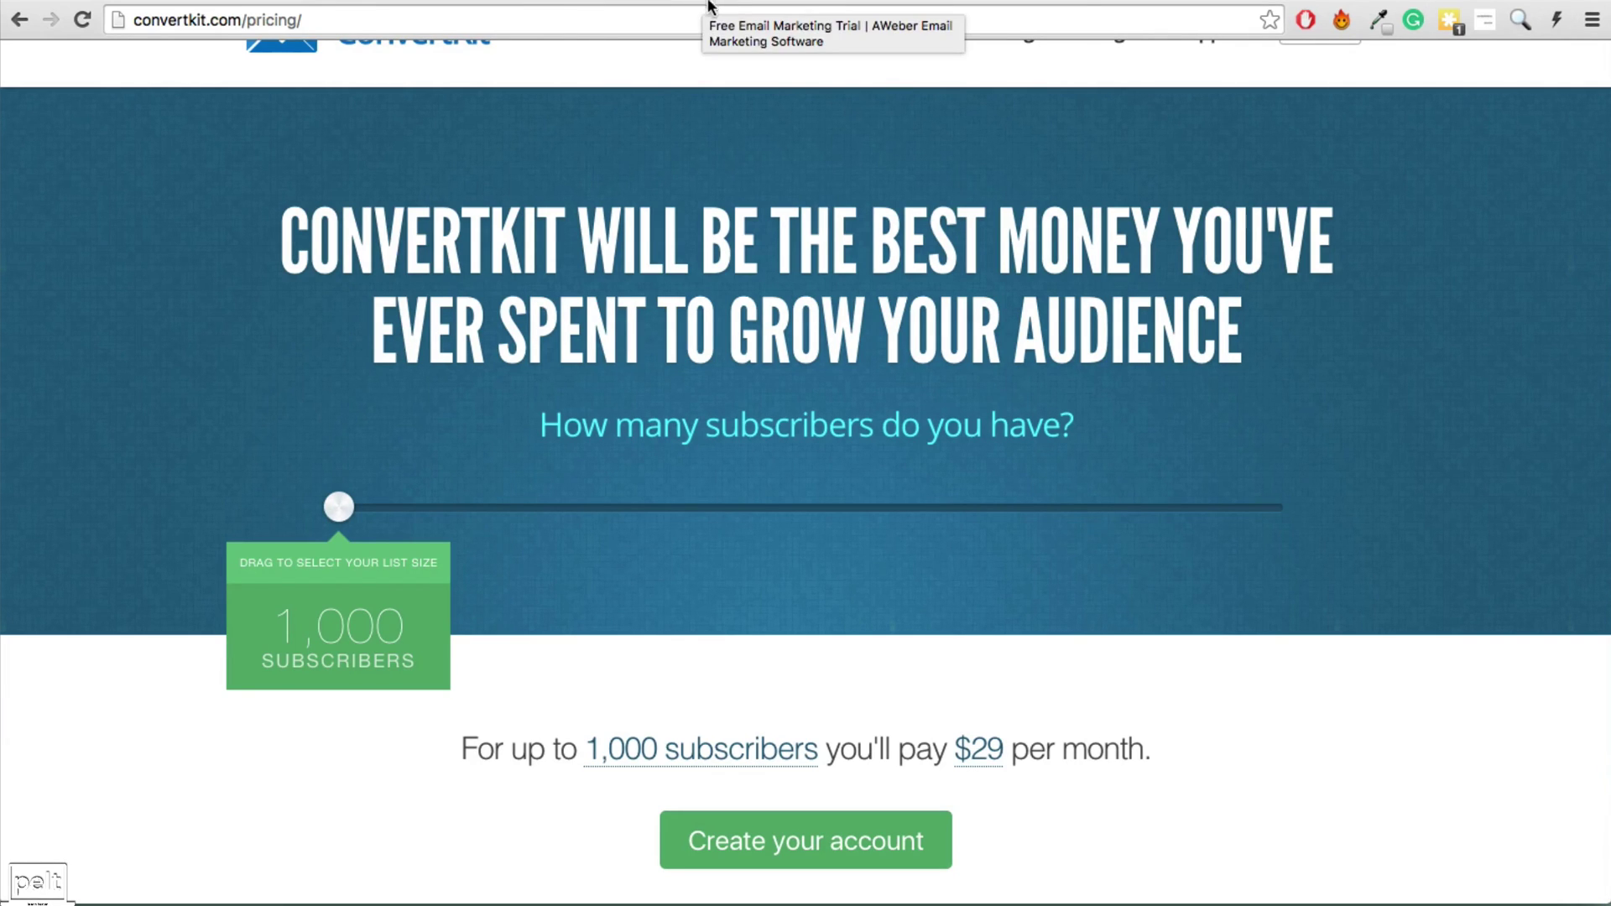
# View the ONTRAPORT and Infusionsoft pricing pages to compare their monthly plans.
pyautogui.click(1082, 8)
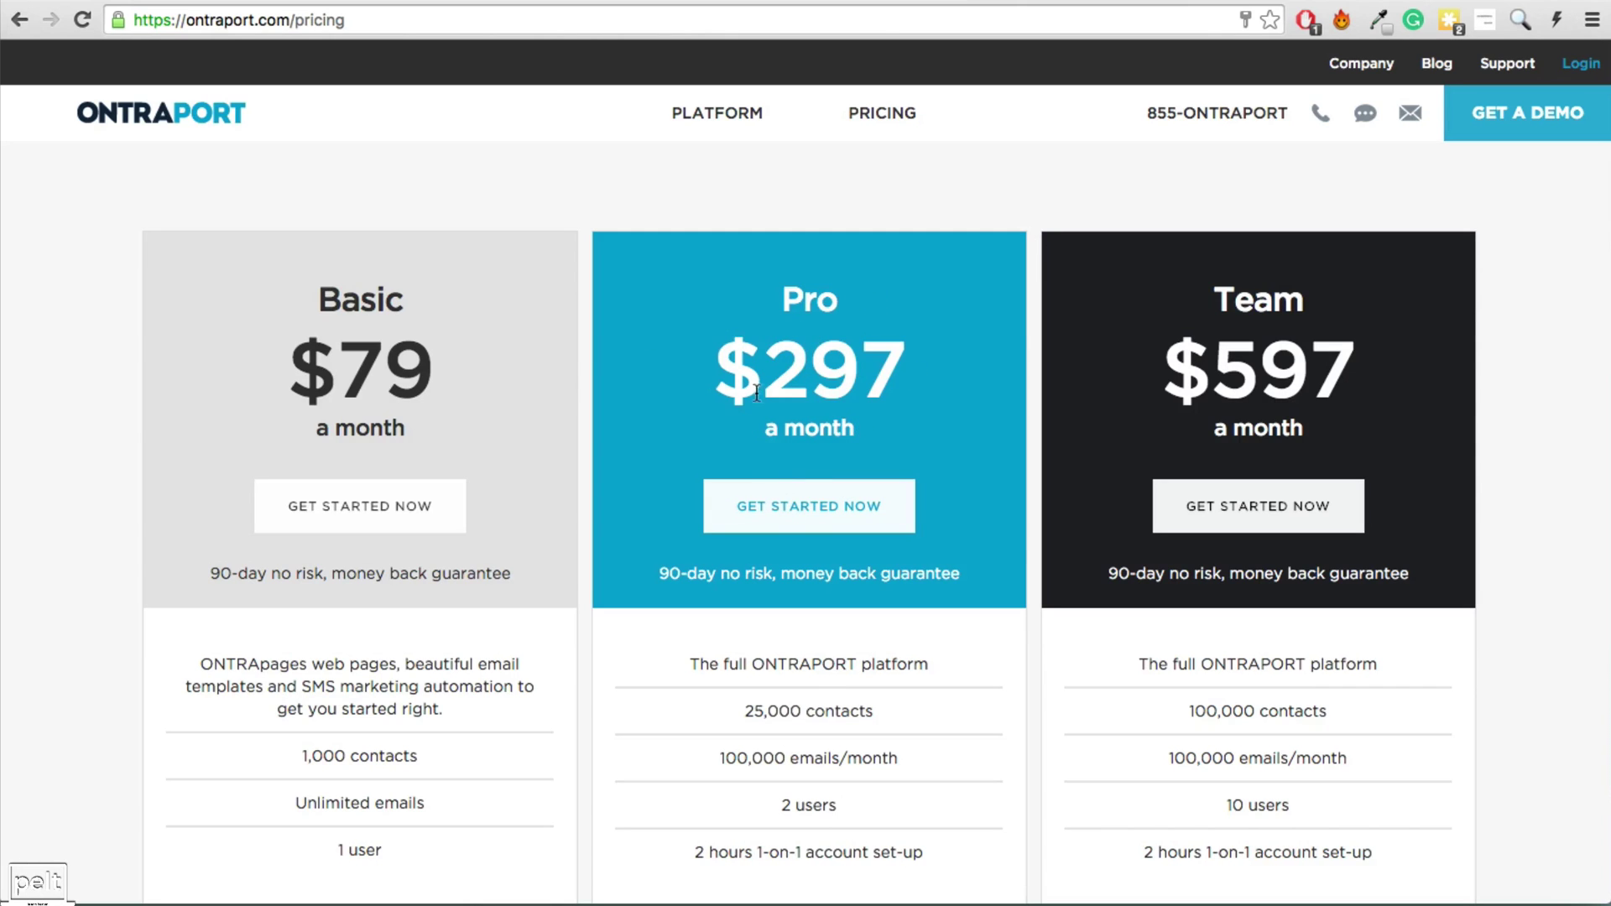
pyautogui.click(1253, 9)
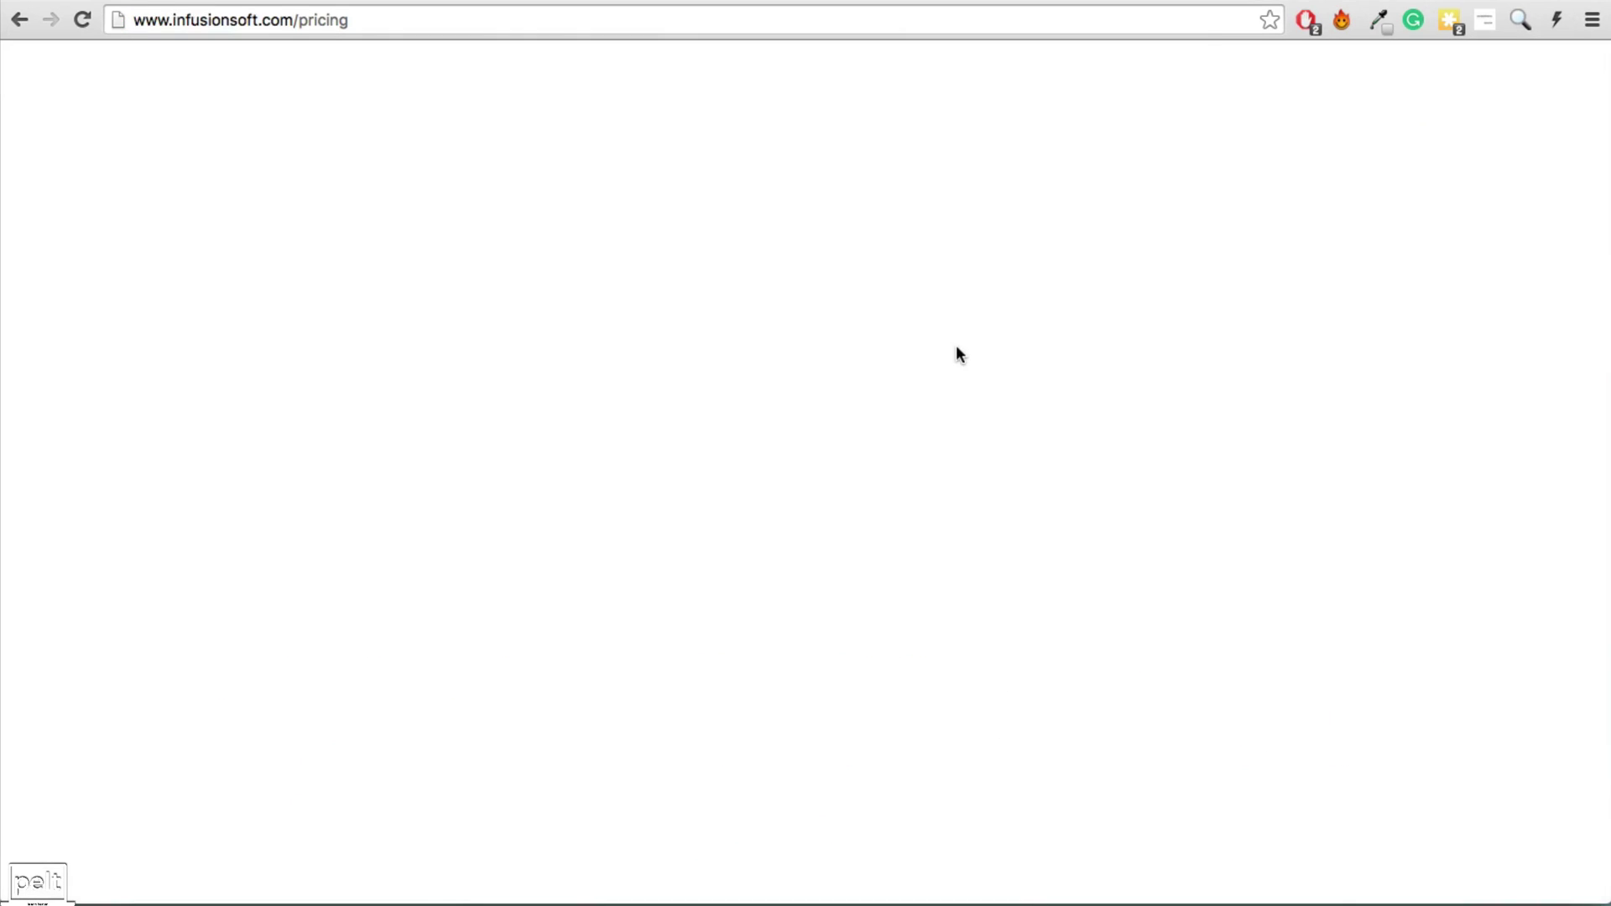
pyautogui.scroll(-3, 970, 303)
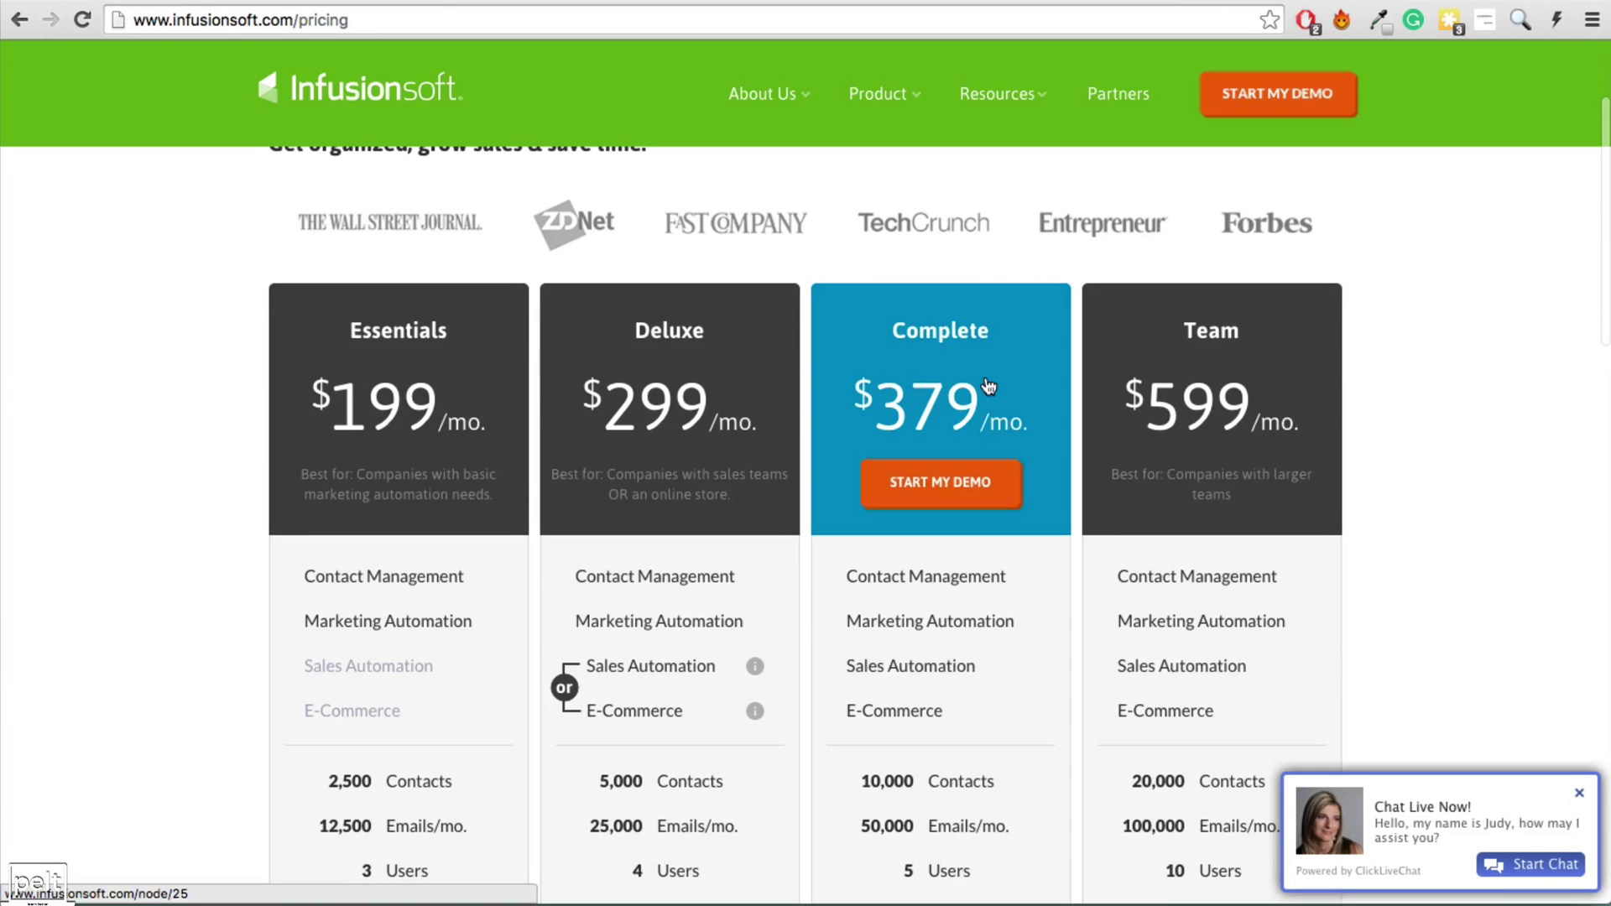
pyautogui.scroll(-3, 988, 385)
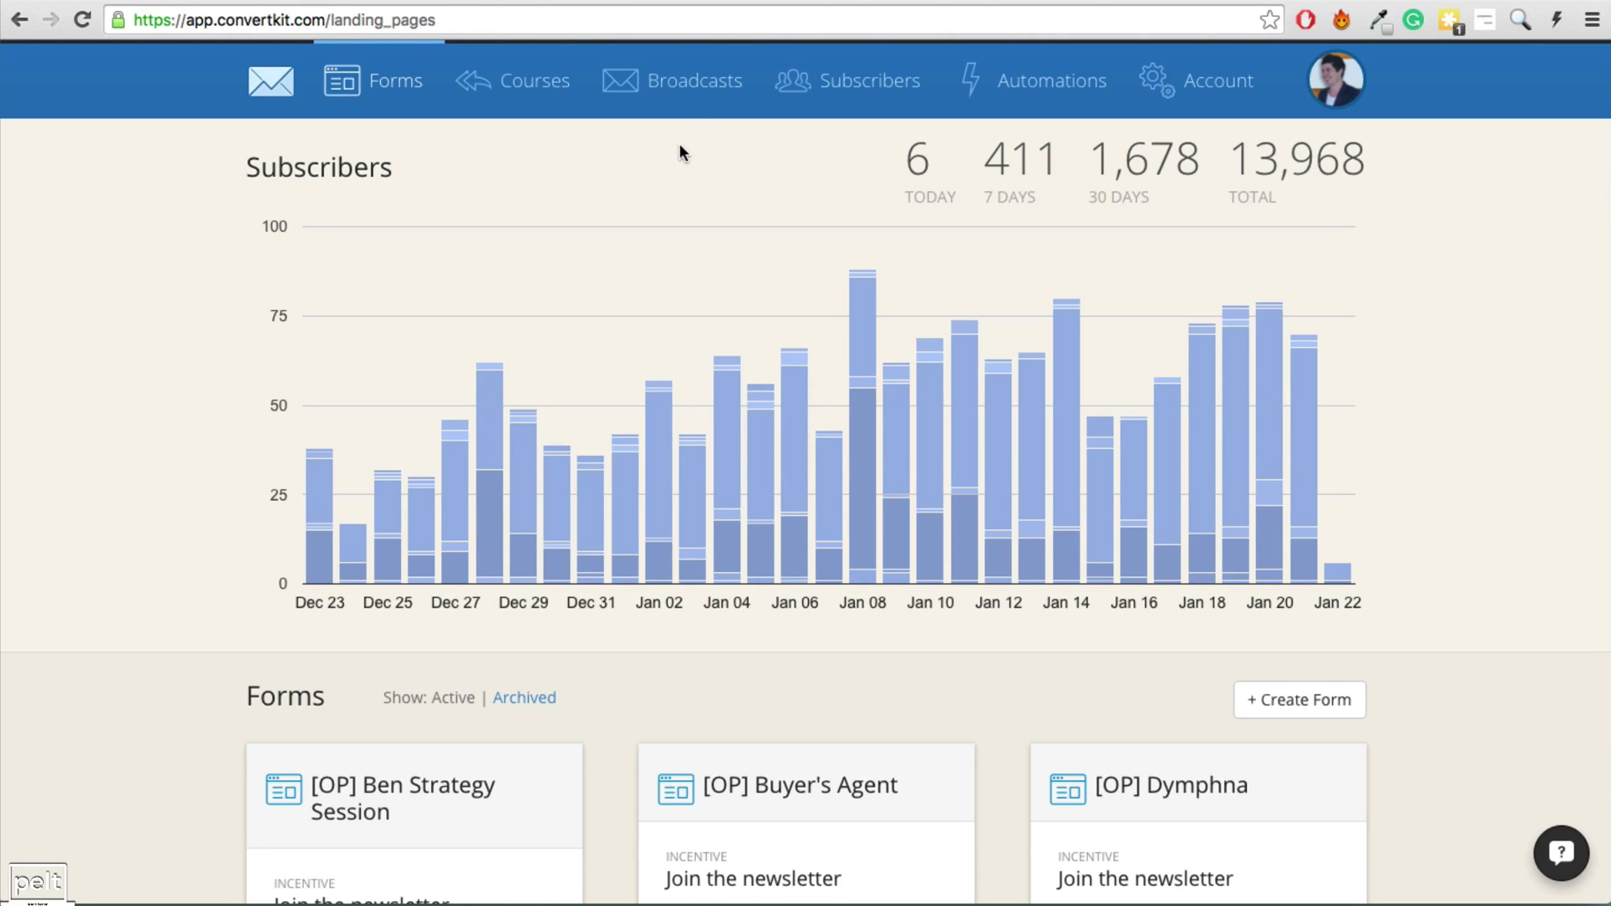
# Create a new ConvertKit broadcast and include subscribers with the [OP] General tag as recipients.
pyautogui.click(681, 91)
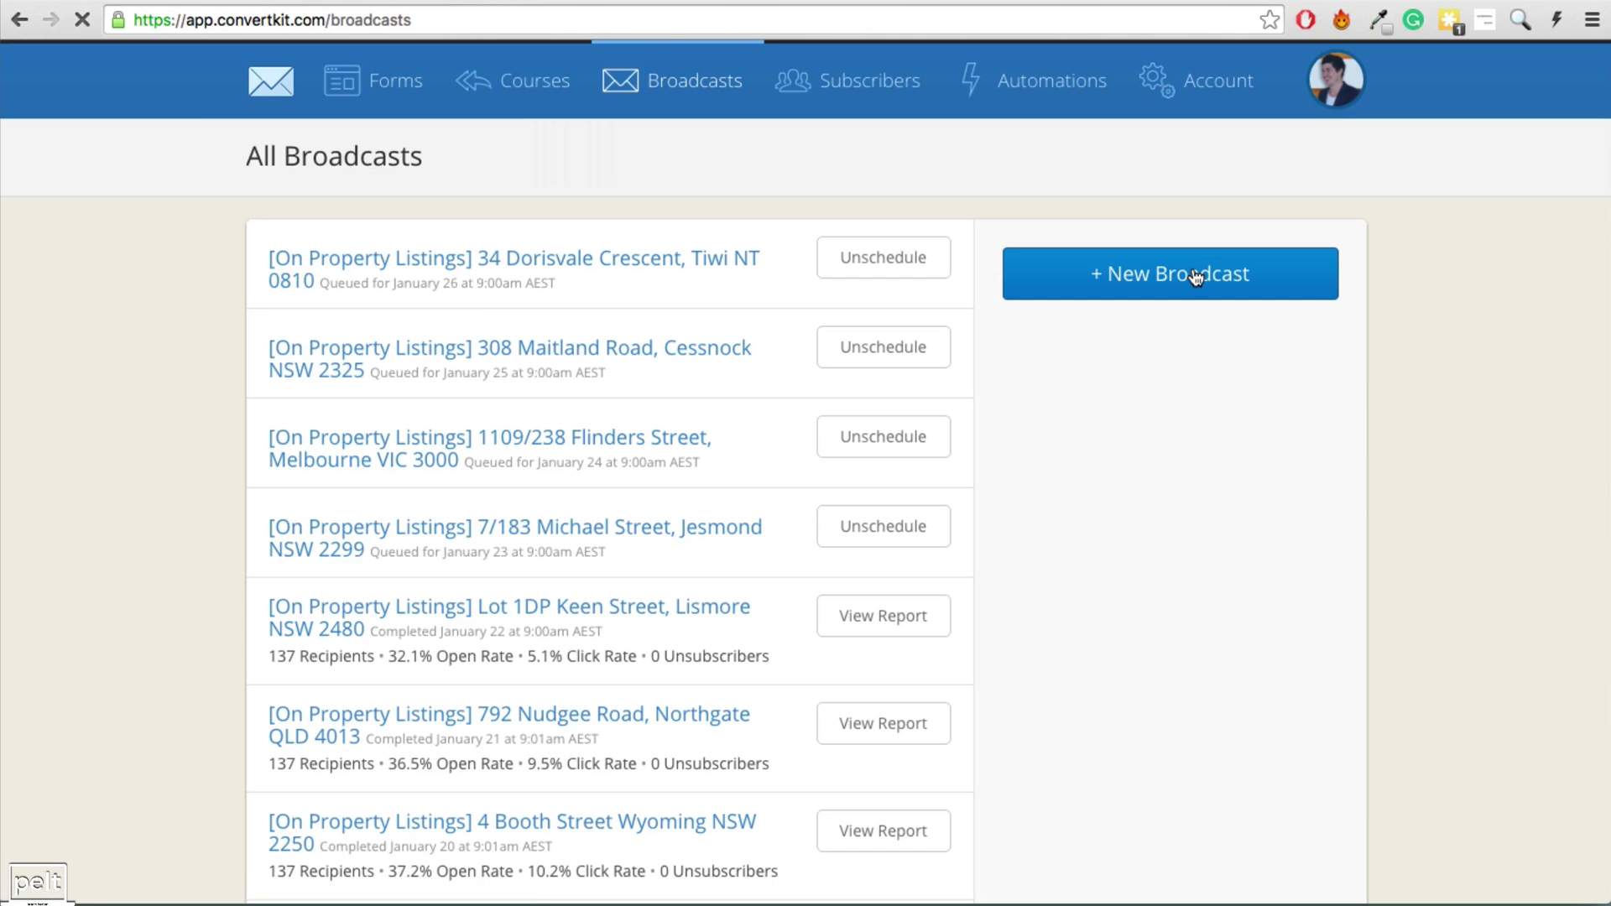
pyautogui.click(1196, 277)
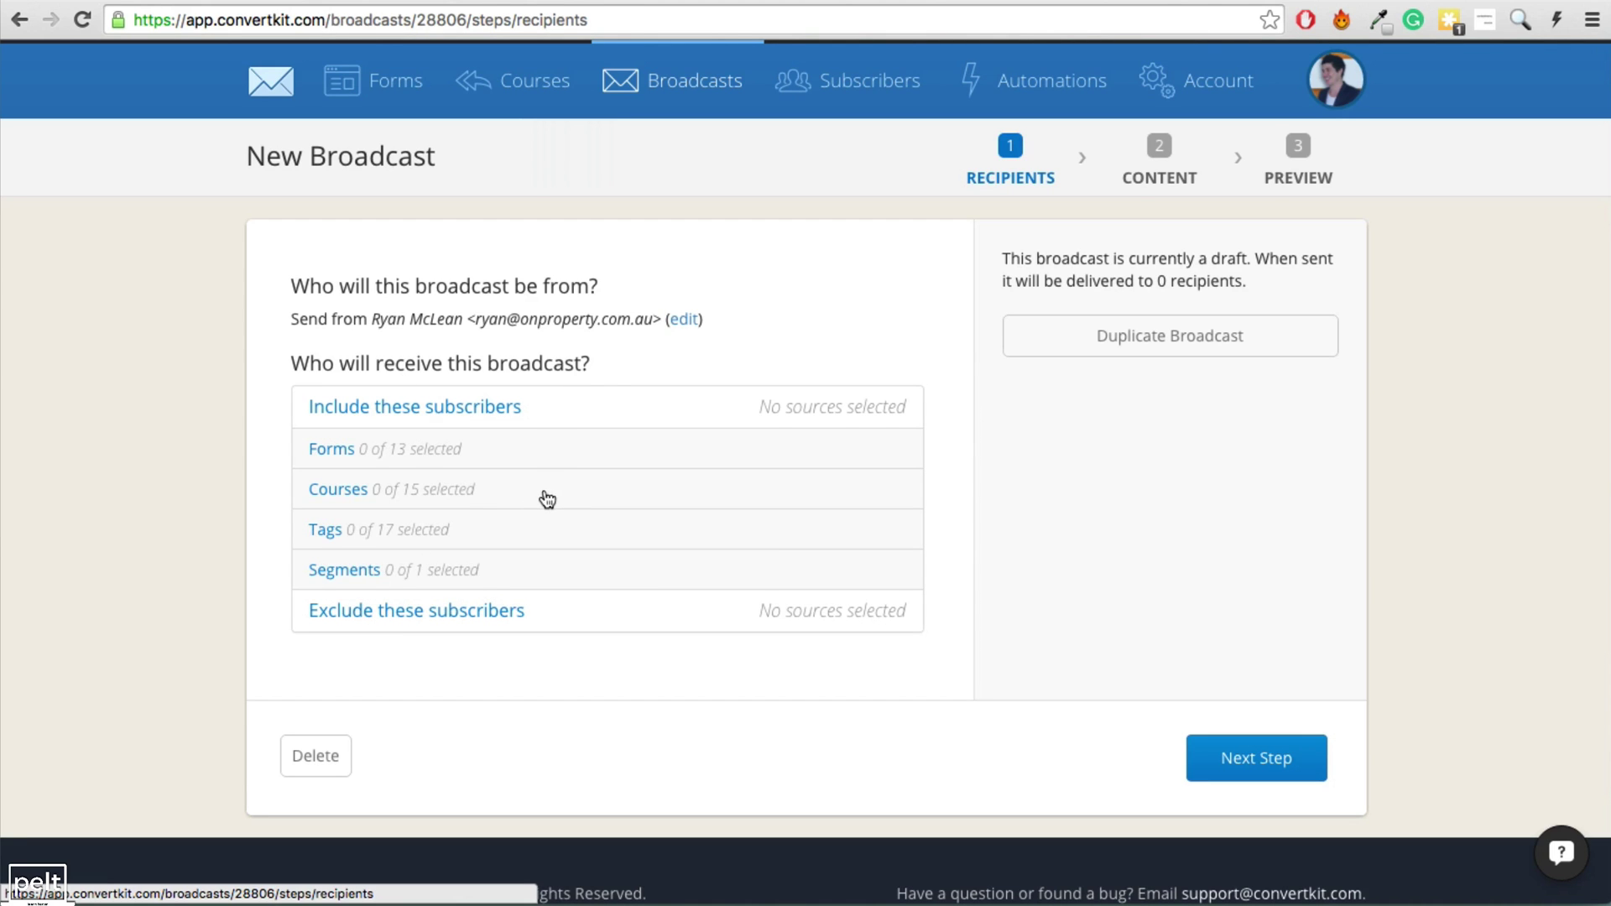
pyautogui.click(386, 538)
pyautogui.scroll(-3, 537, 547)
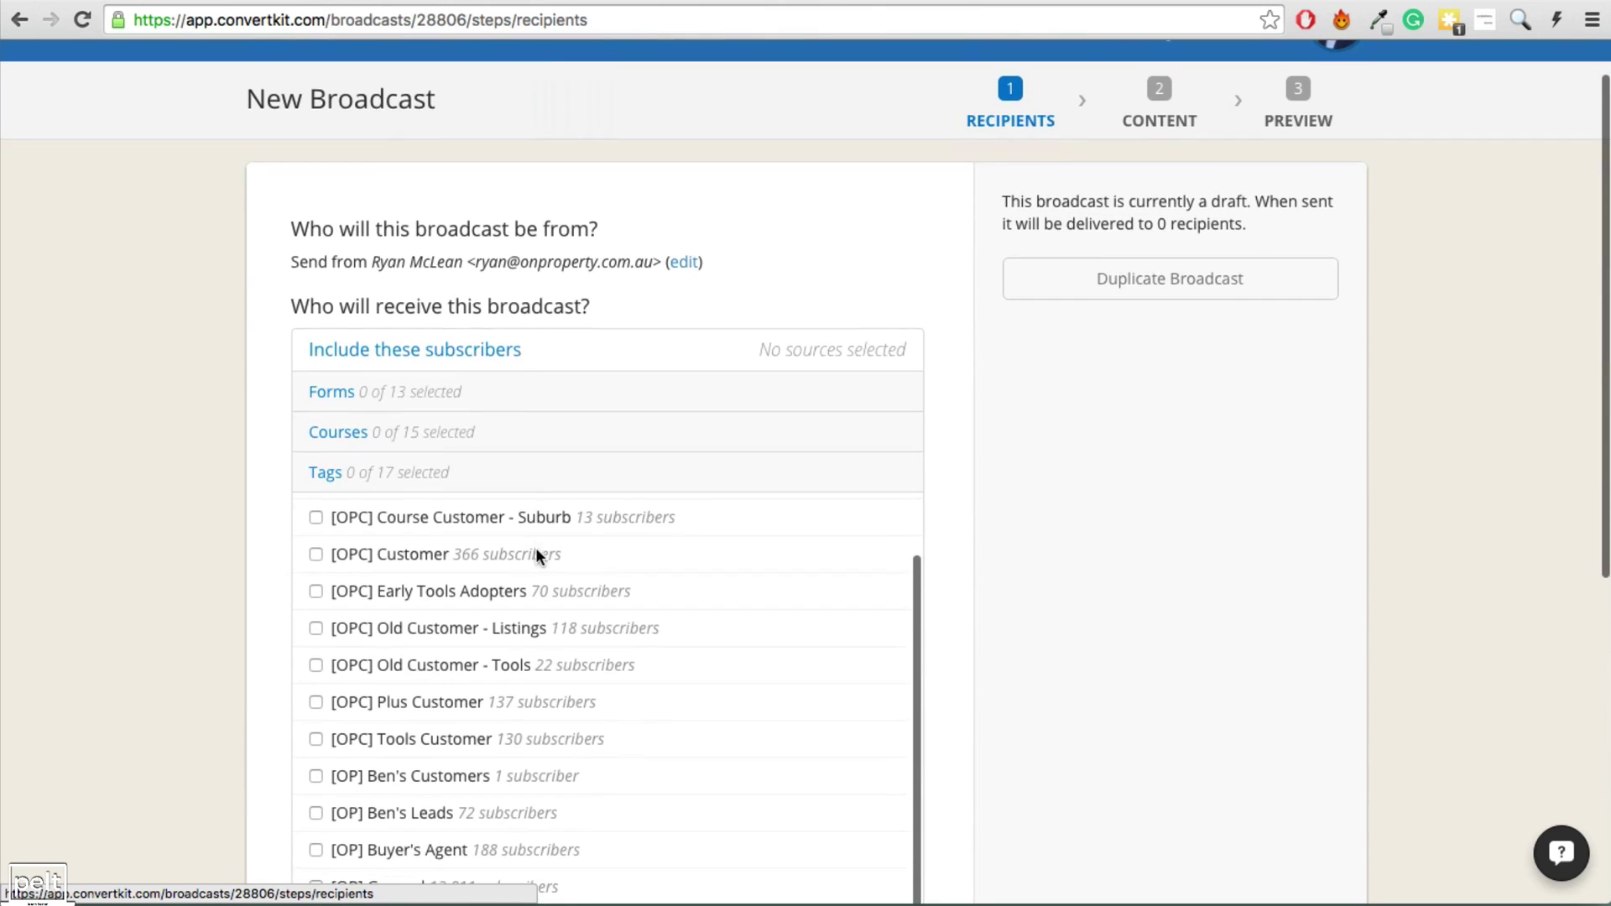
pyautogui.click(315, 555)
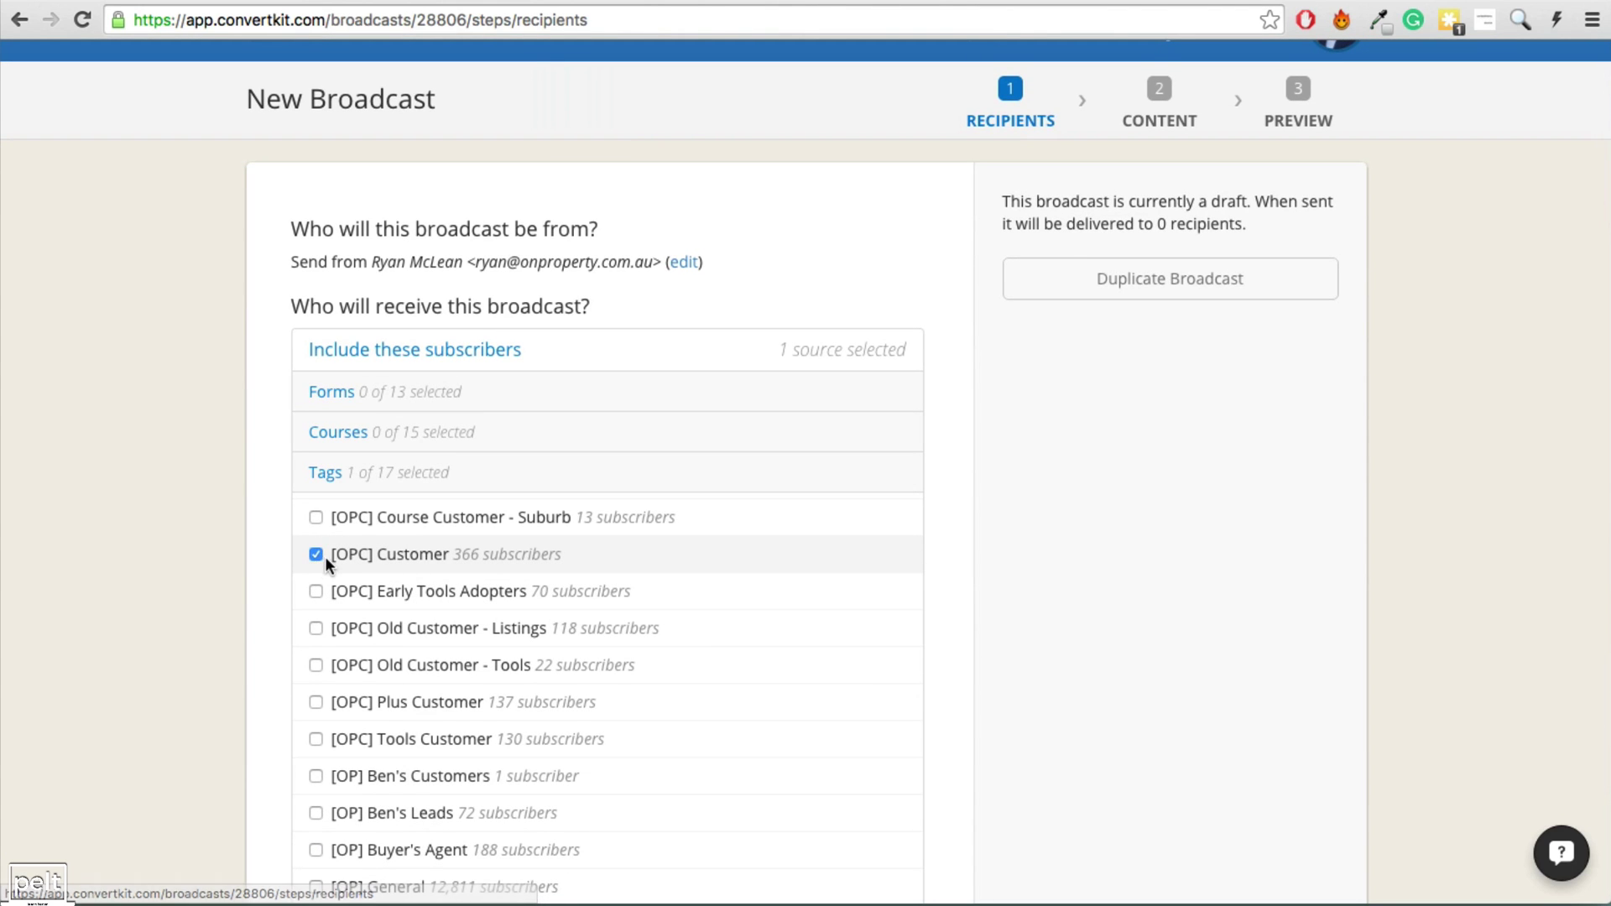
pyautogui.click(315, 555)
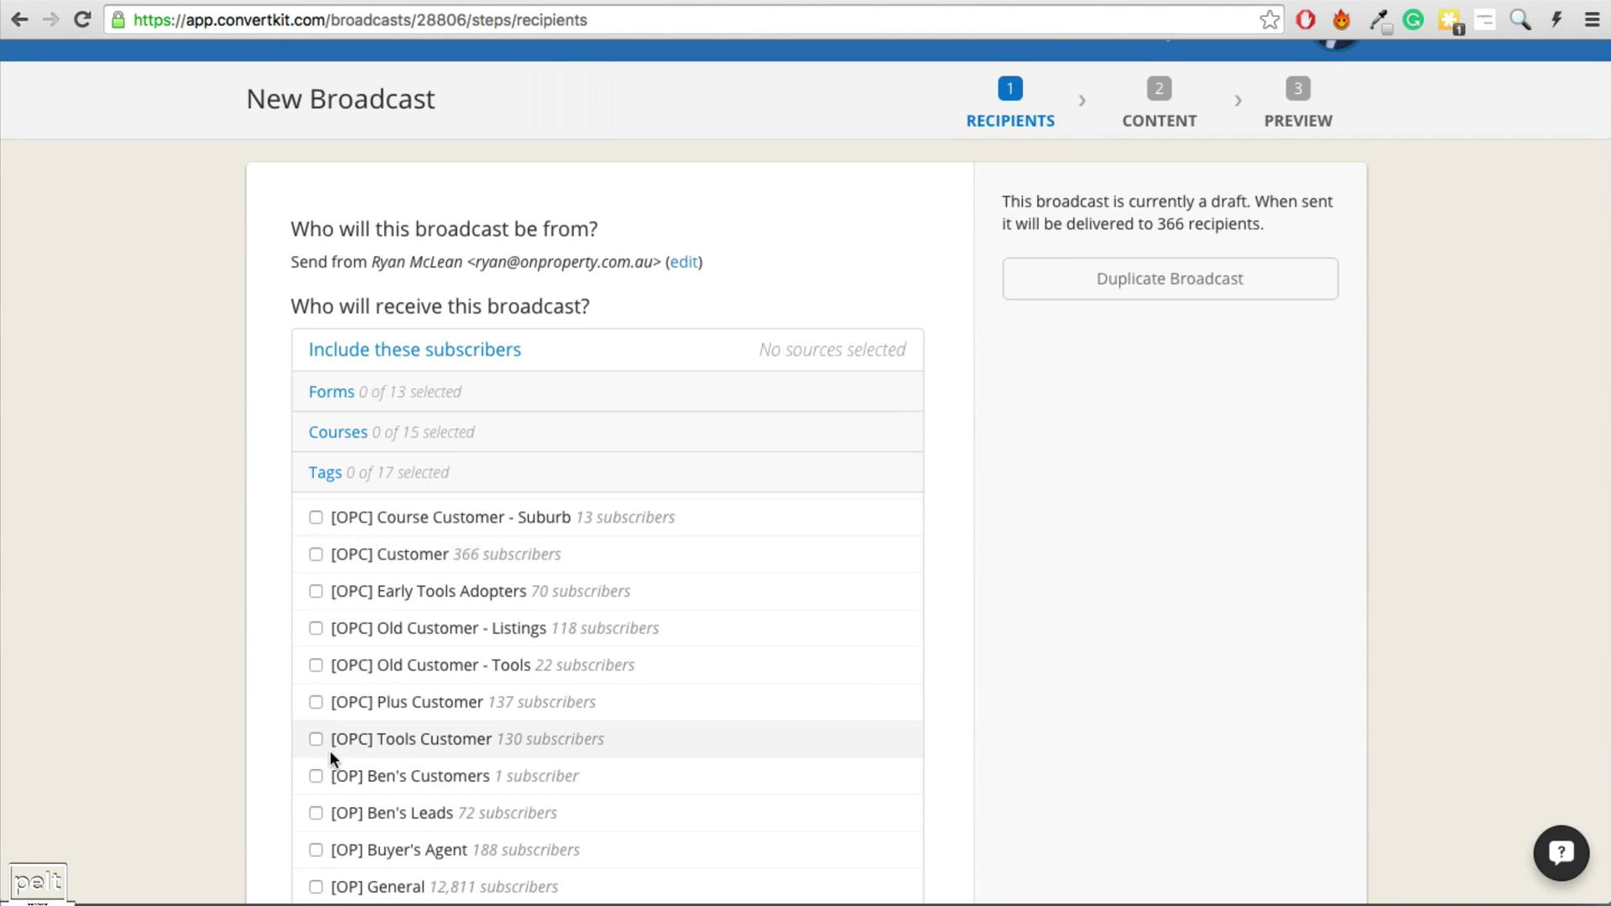
pyautogui.scroll(-3, 331, 748)
pyautogui.click(316, 662)
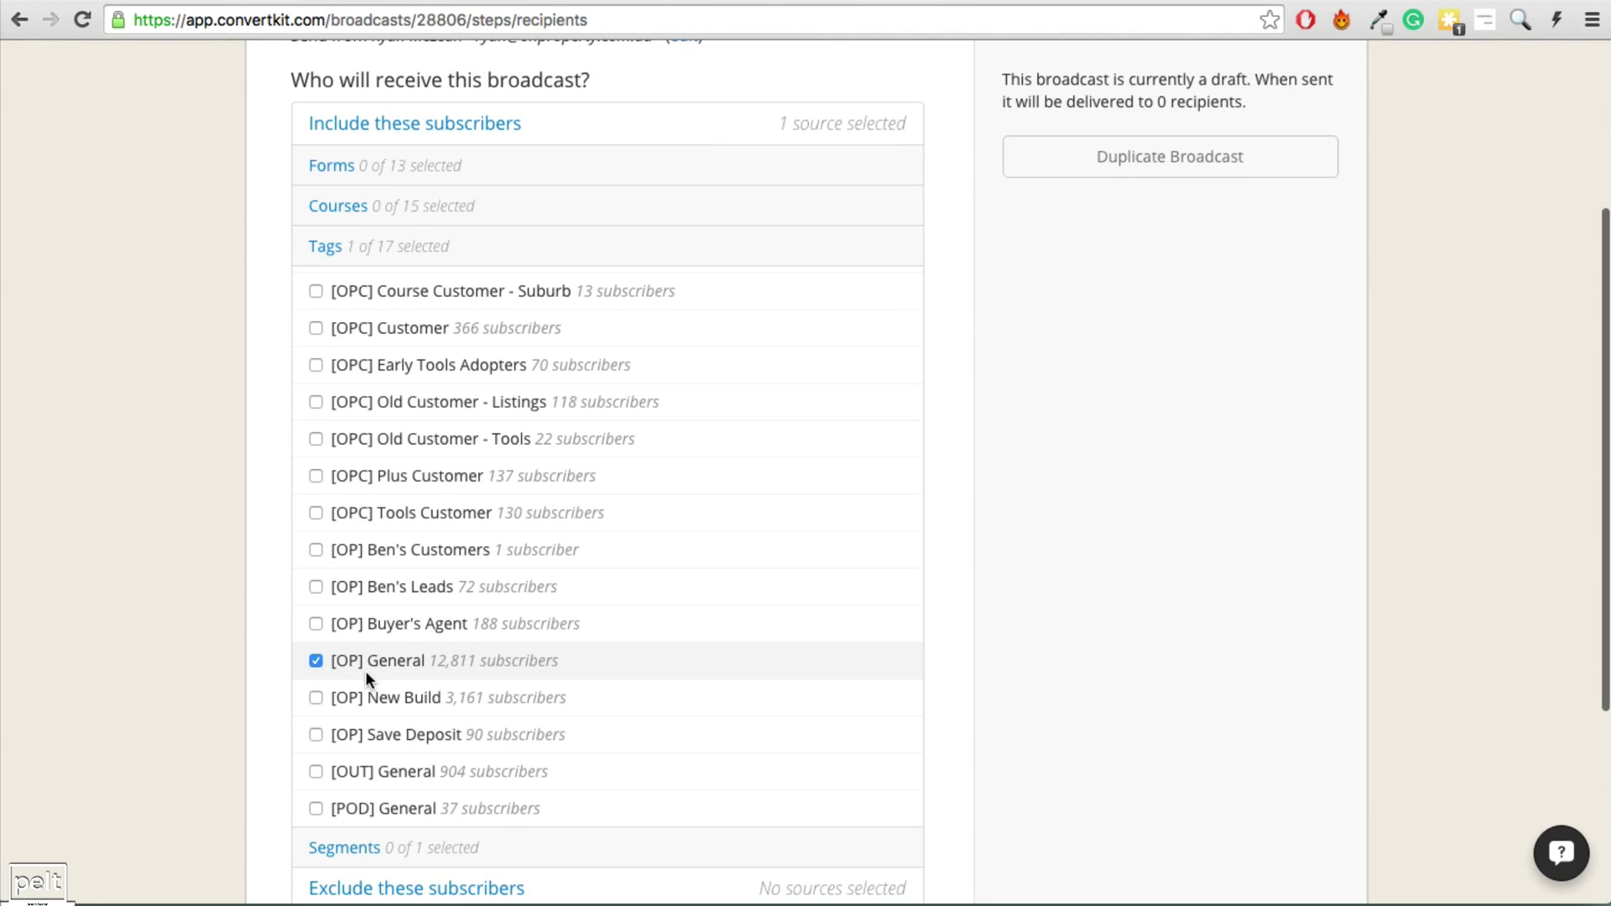
pyautogui.click(409, 256)
# Exclude subscribers with the [OPC] Customer tag from the broadcast and proceed to its content.
pyautogui.click(448, 576)
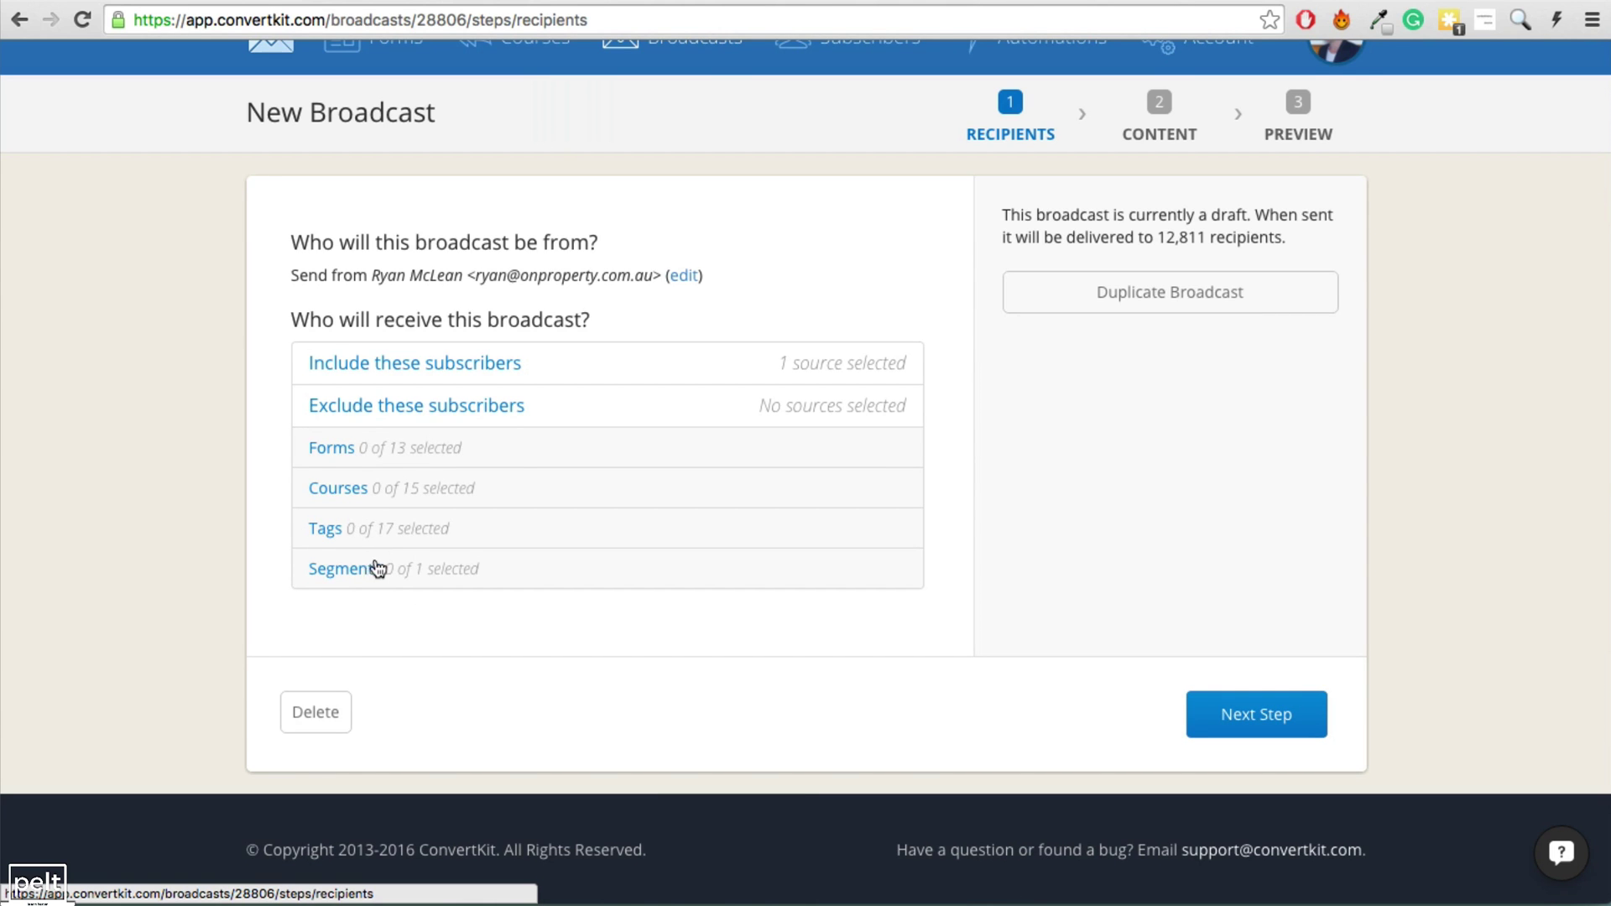
pyautogui.click(356, 534)
pyautogui.click(317, 677)
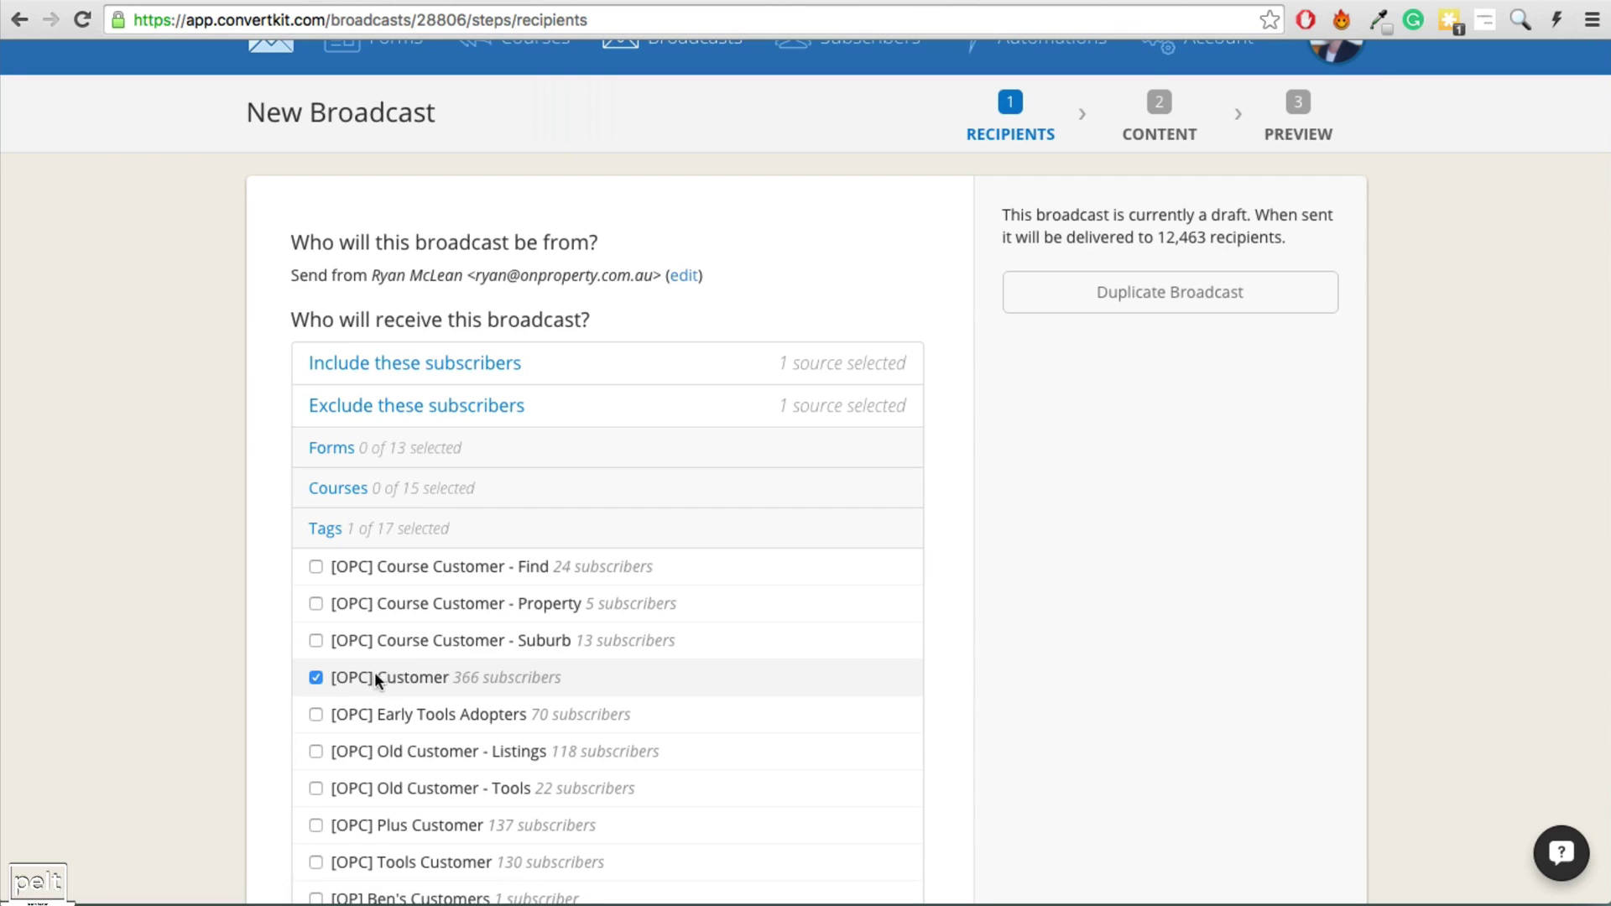
pyautogui.click(399, 543)
pyautogui.click(1225, 726)
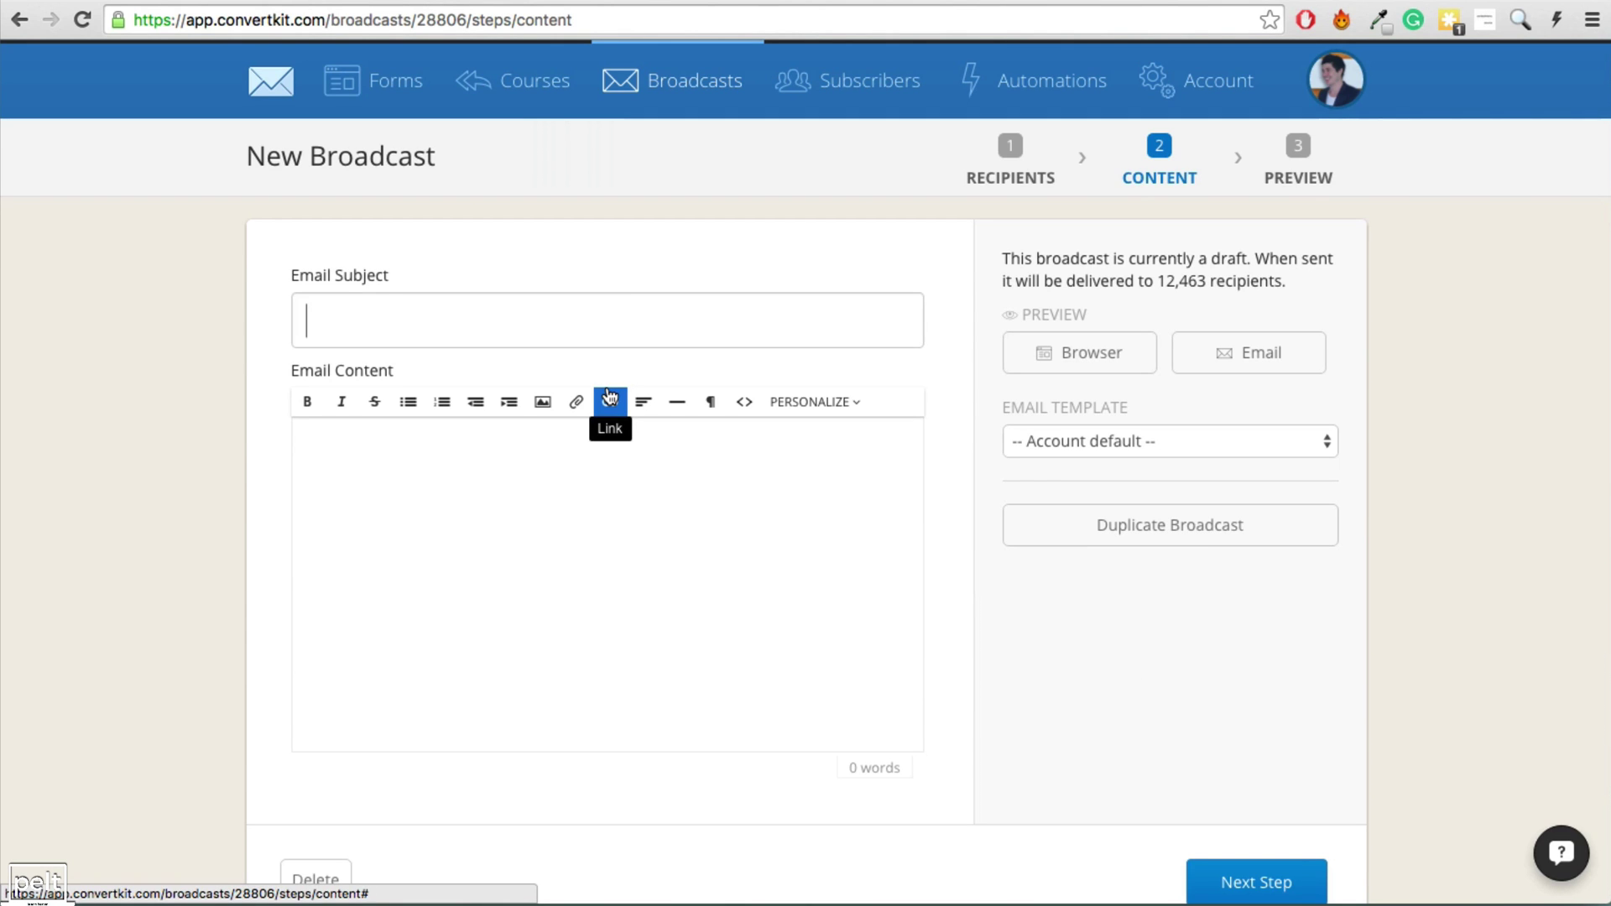
# Enter "Email Subject" as the subject and "Email Content" as the body, keeping the account default email template.
pyautogui.click(463, 497)
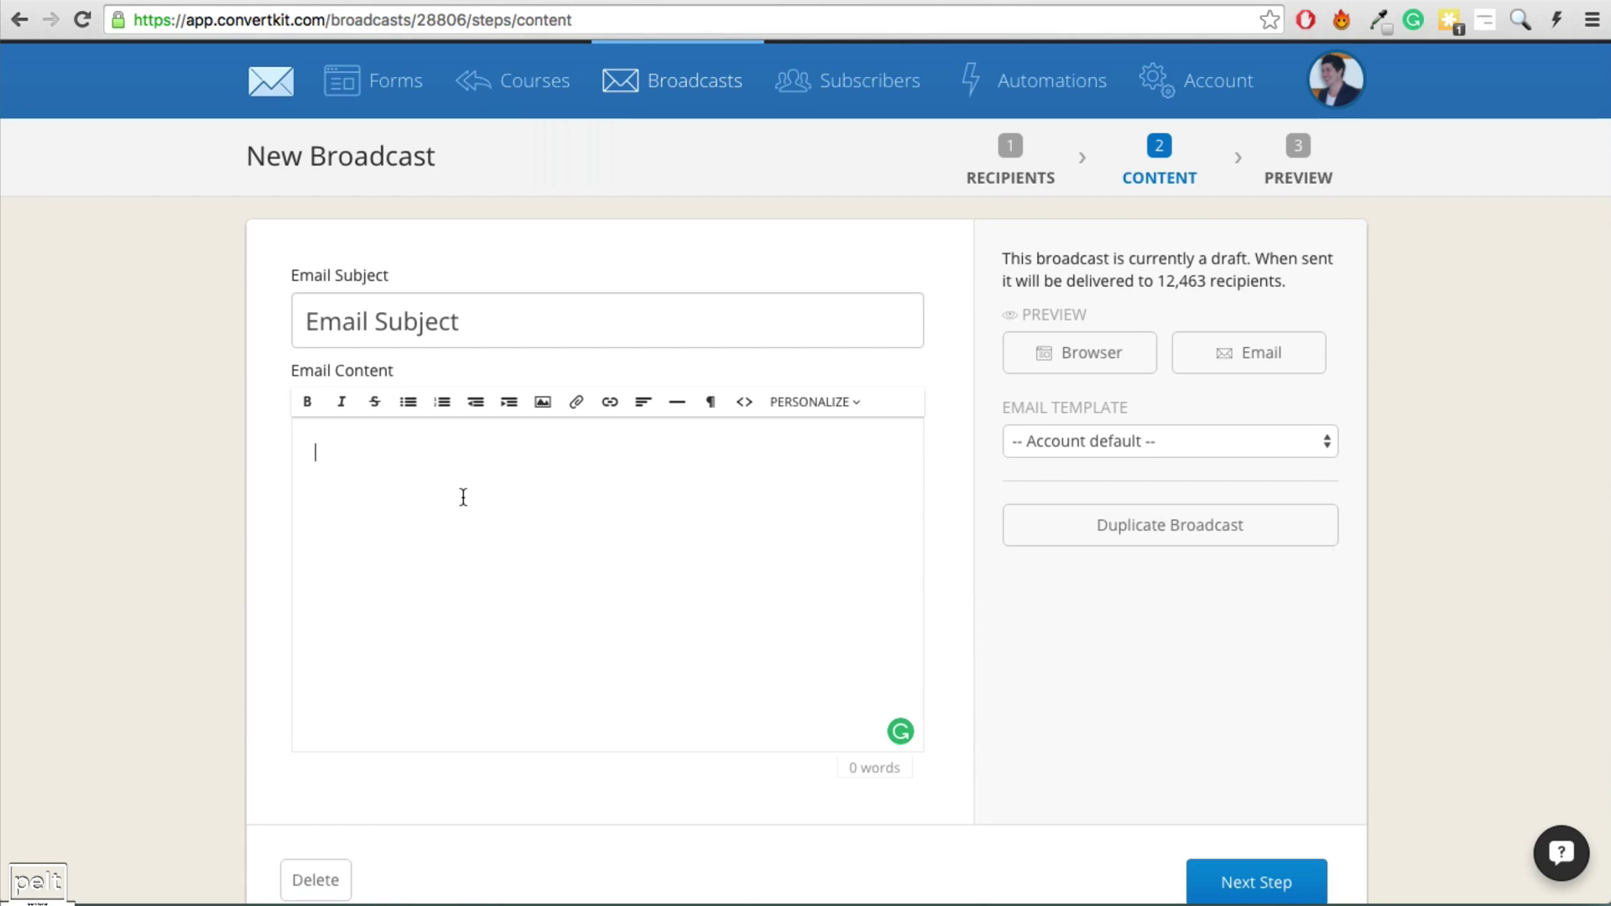
pyautogui.click(1053, 443)
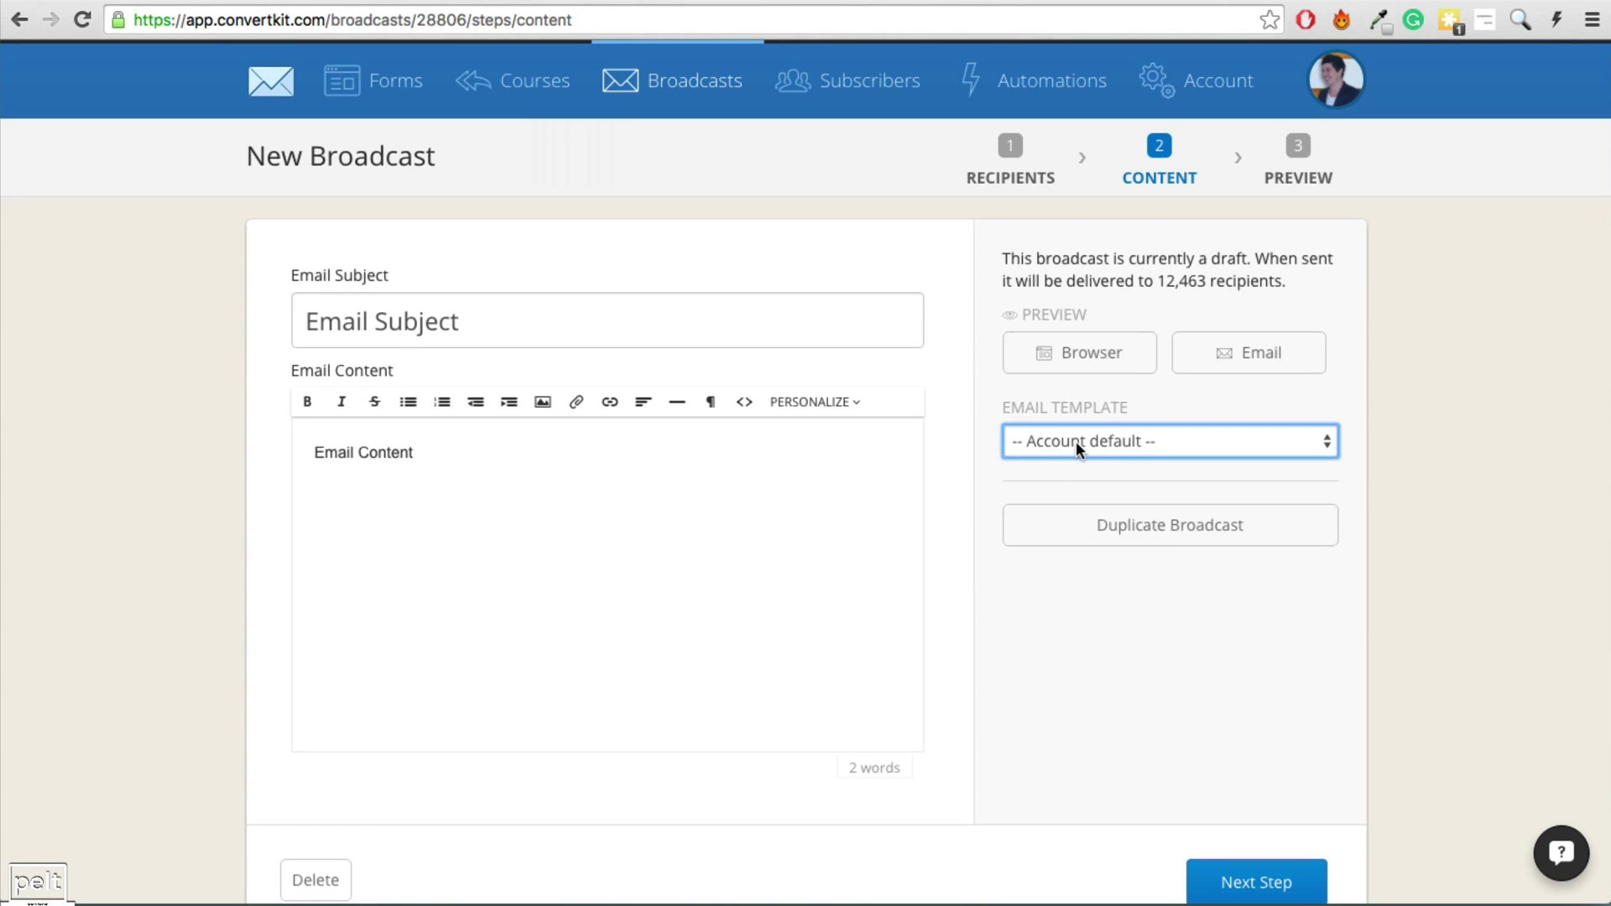
pyautogui.click(1076, 441)
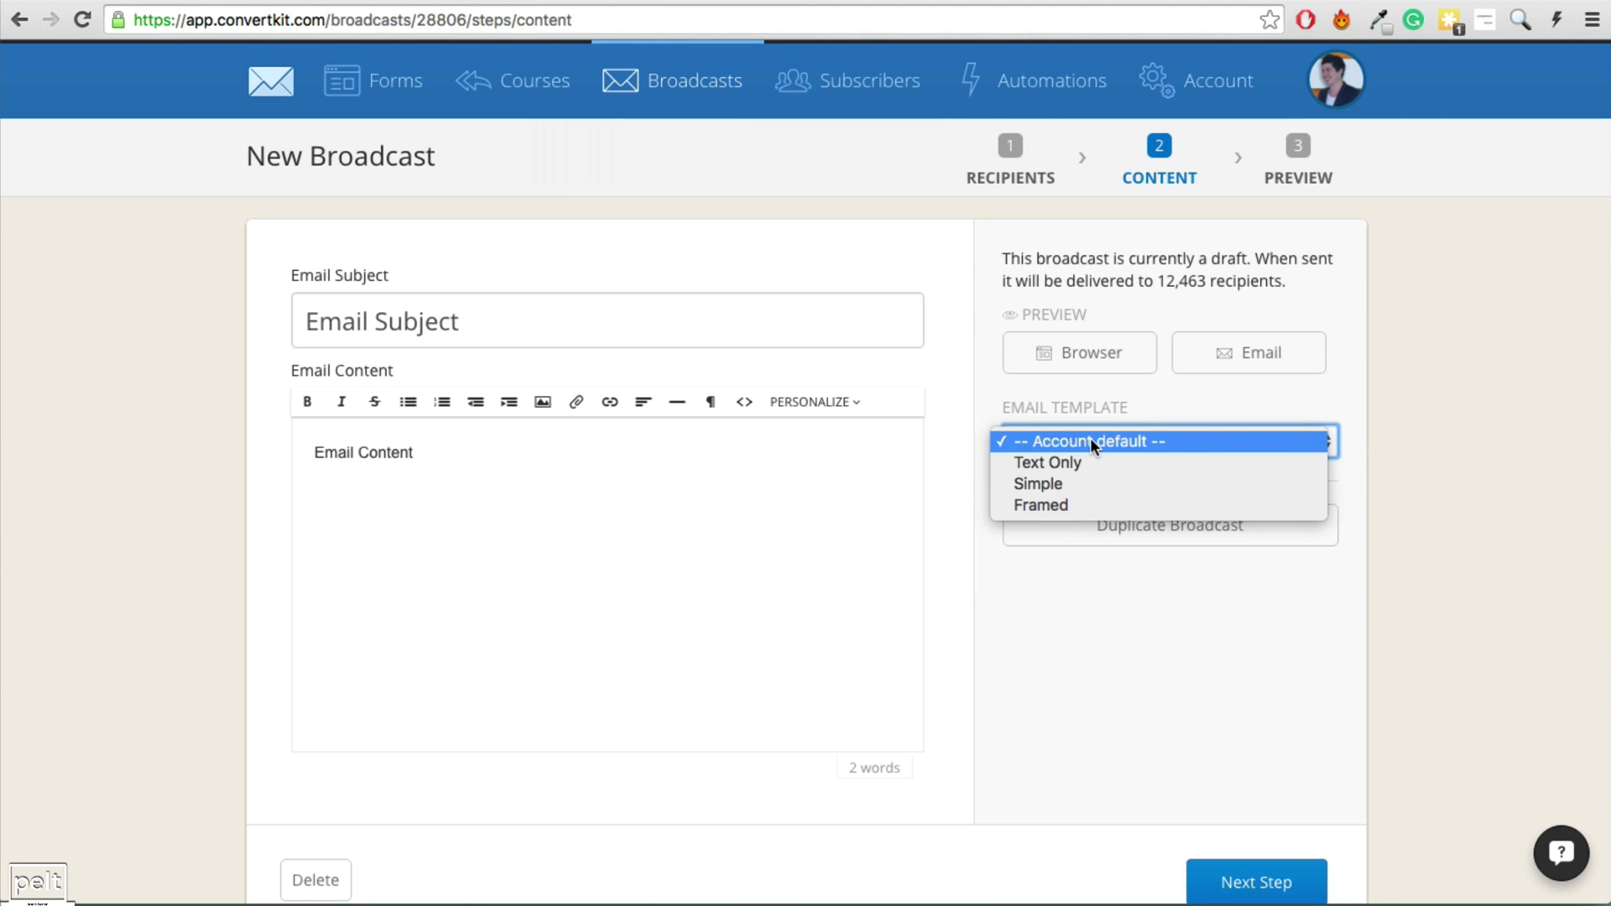
pyautogui.click(1090, 441)
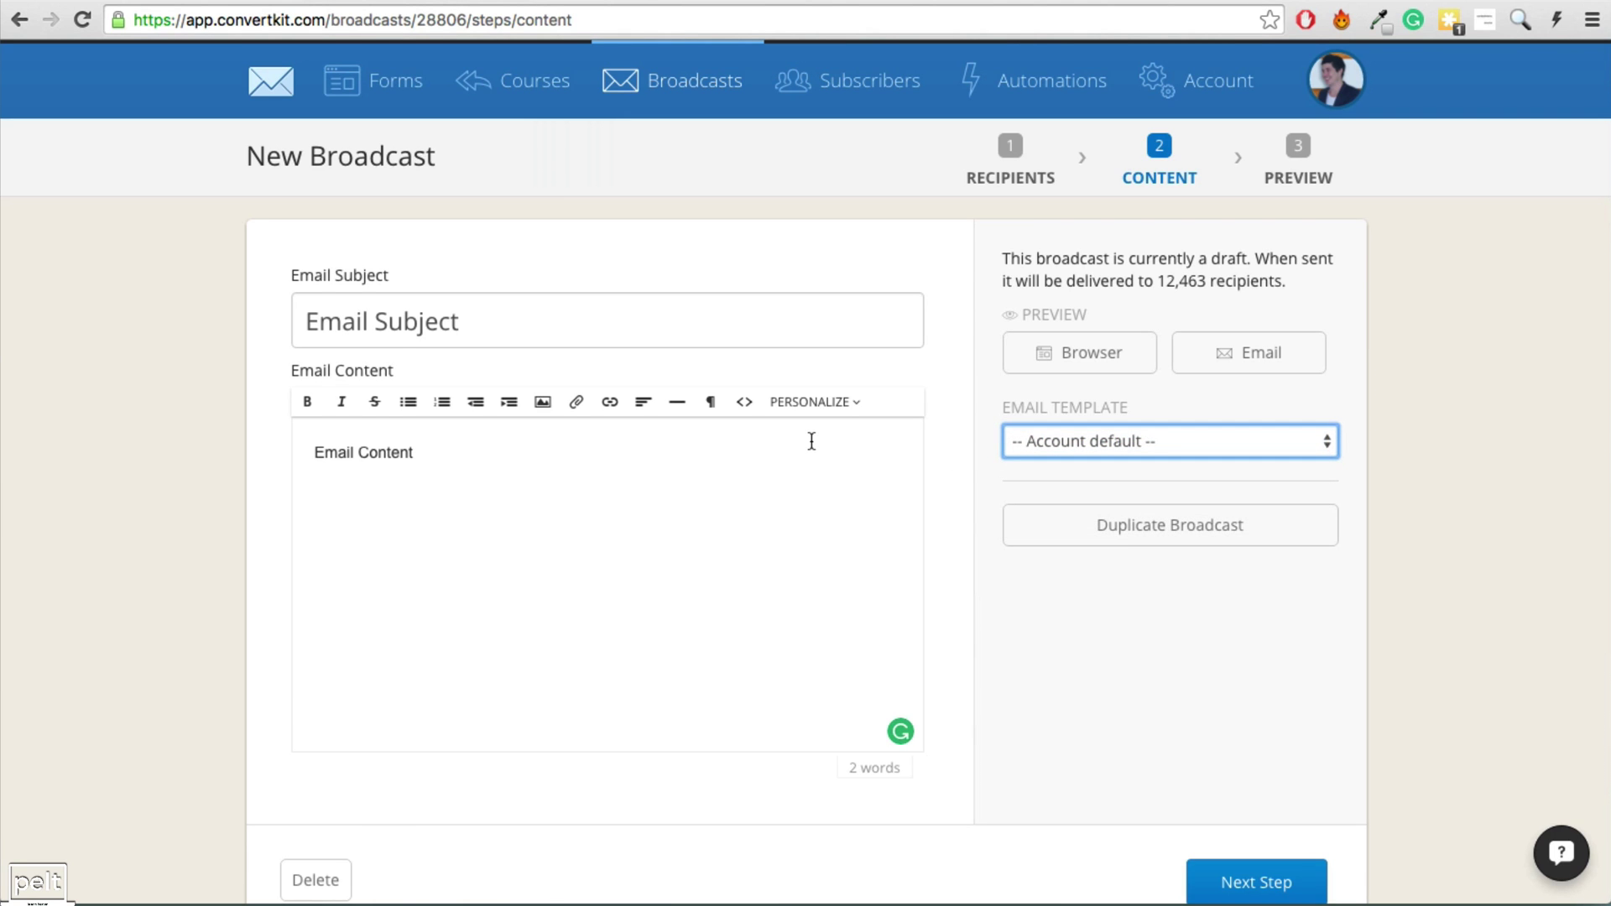
# View the HTML source of the email content and return to the visual editor.
pyautogui.click(745, 402)
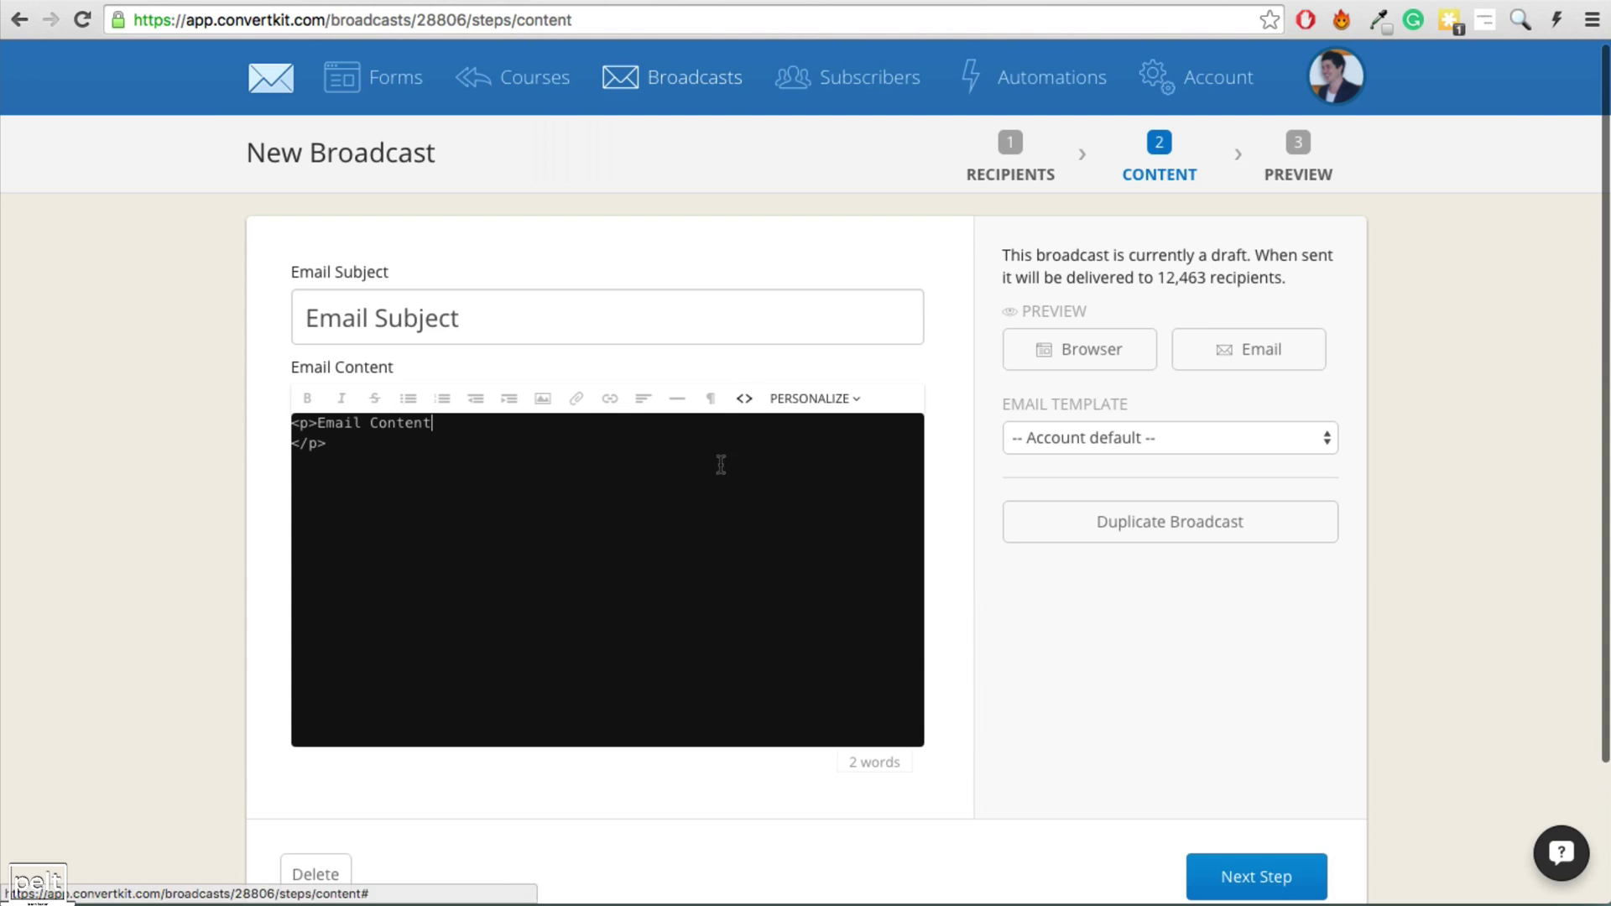
pyautogui.click(746, 397)
pyautogui.moveTo(418, 447); pyautogui.dragTo(292, 442)
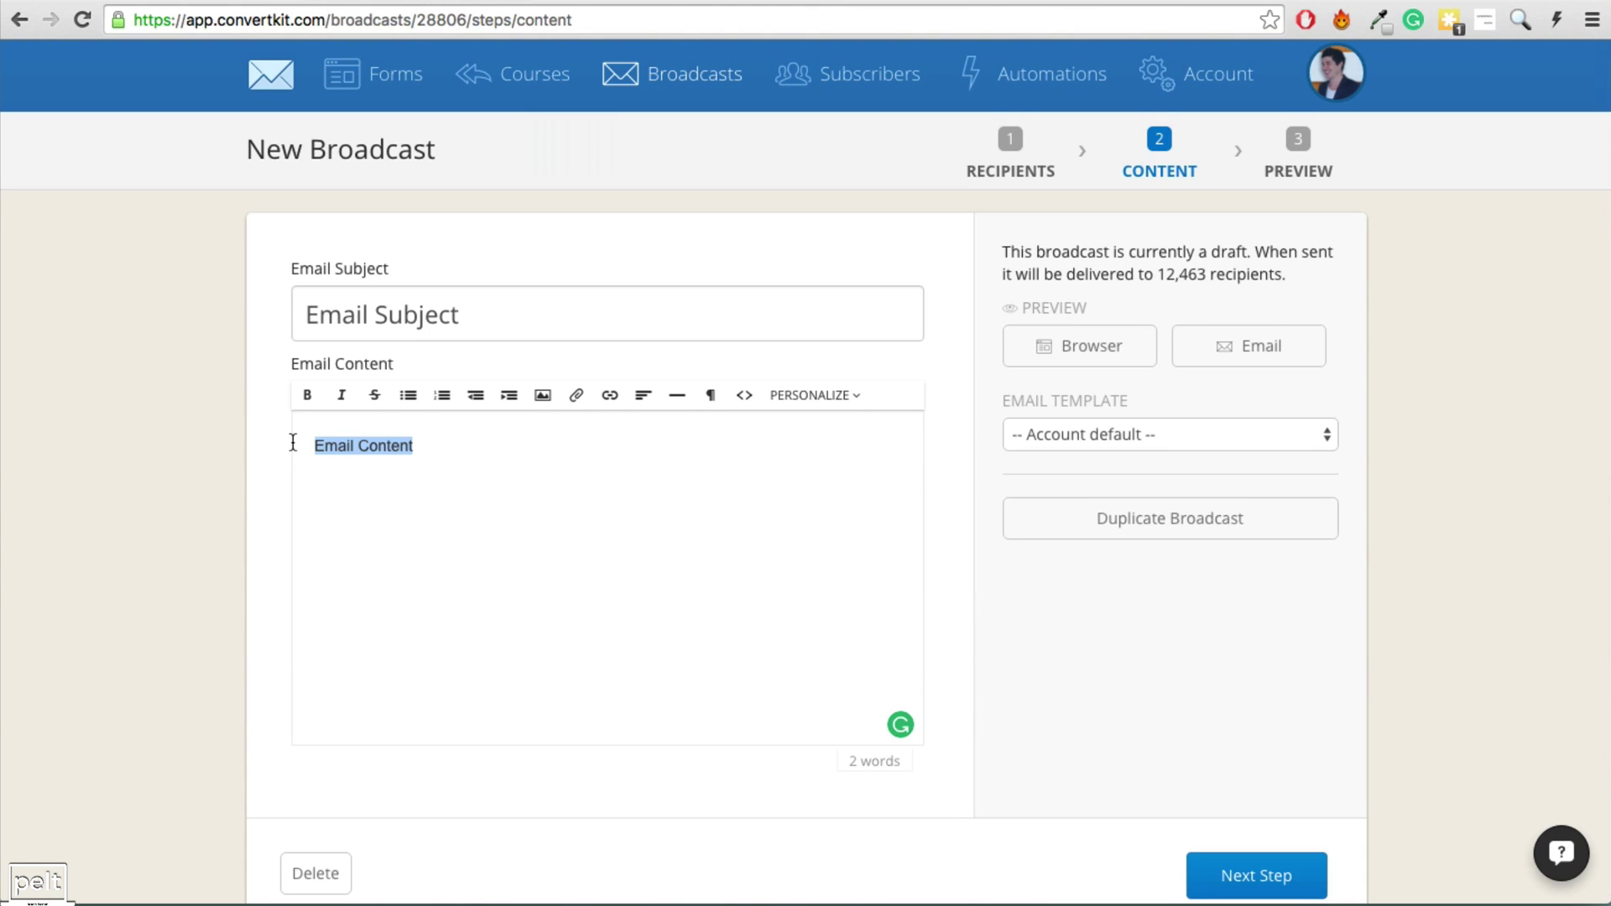
# Look at the option for emailing a preview, and preview the broadcast in a browser window.
pyautogui.click(1239, 362)
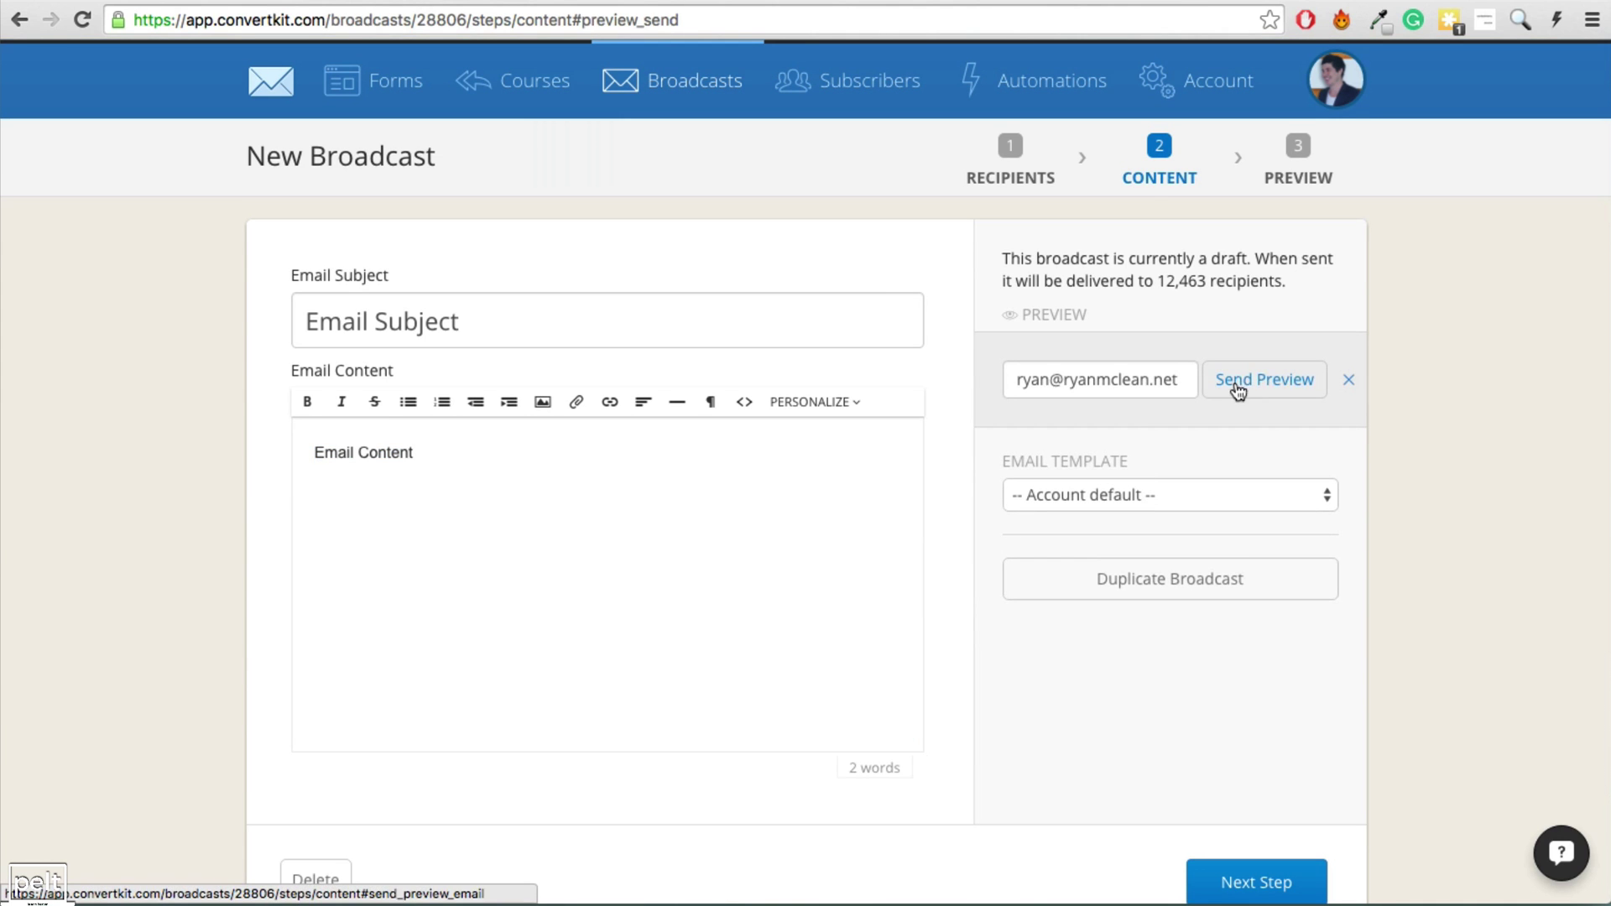
pyautogui.click(1348, 380)
pyautogui.click(1065, 353)
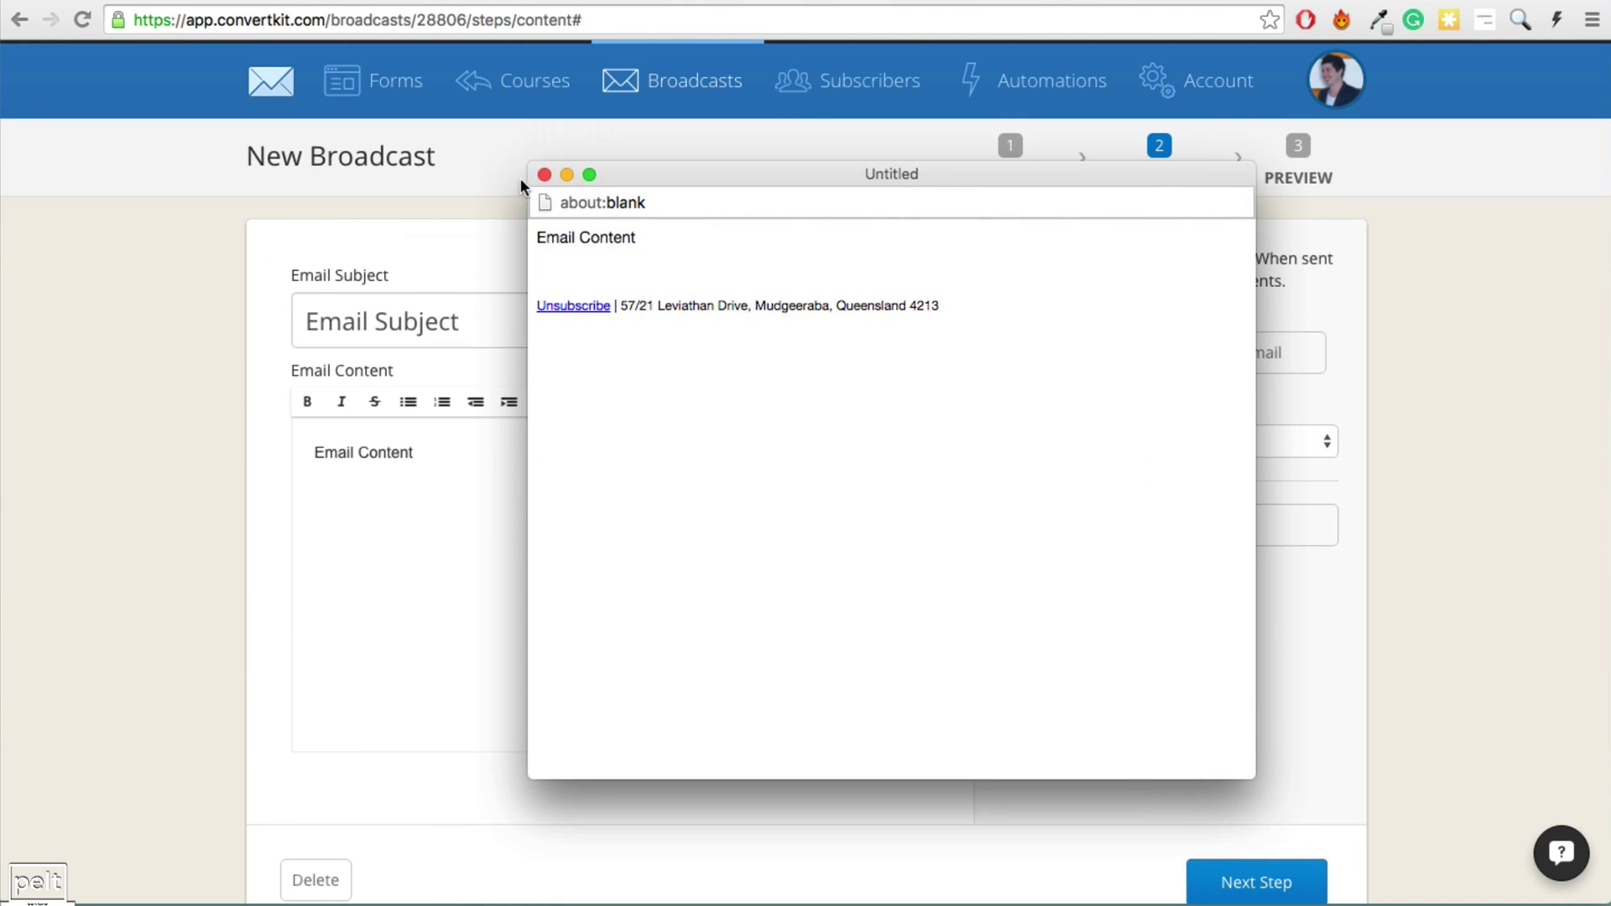
pyautogui.click(543, 175)
# Proceed to the broadcast's final preview stage and open its send date and time for editing.
pyautogui.click(1256, 881)
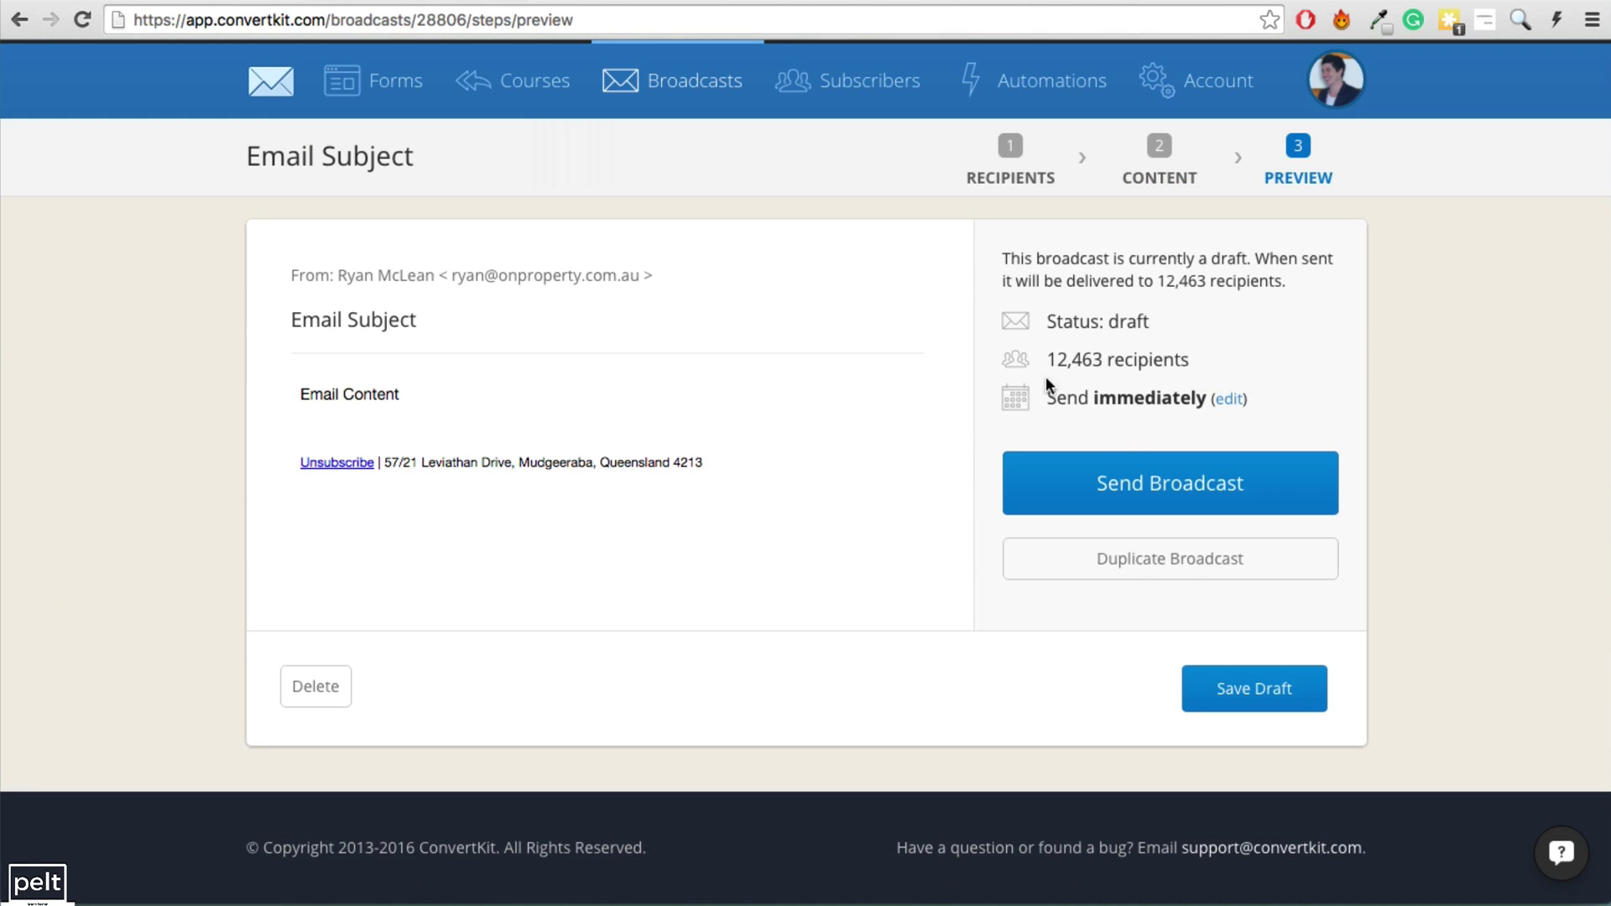
pyautogui.click(1230, 400)
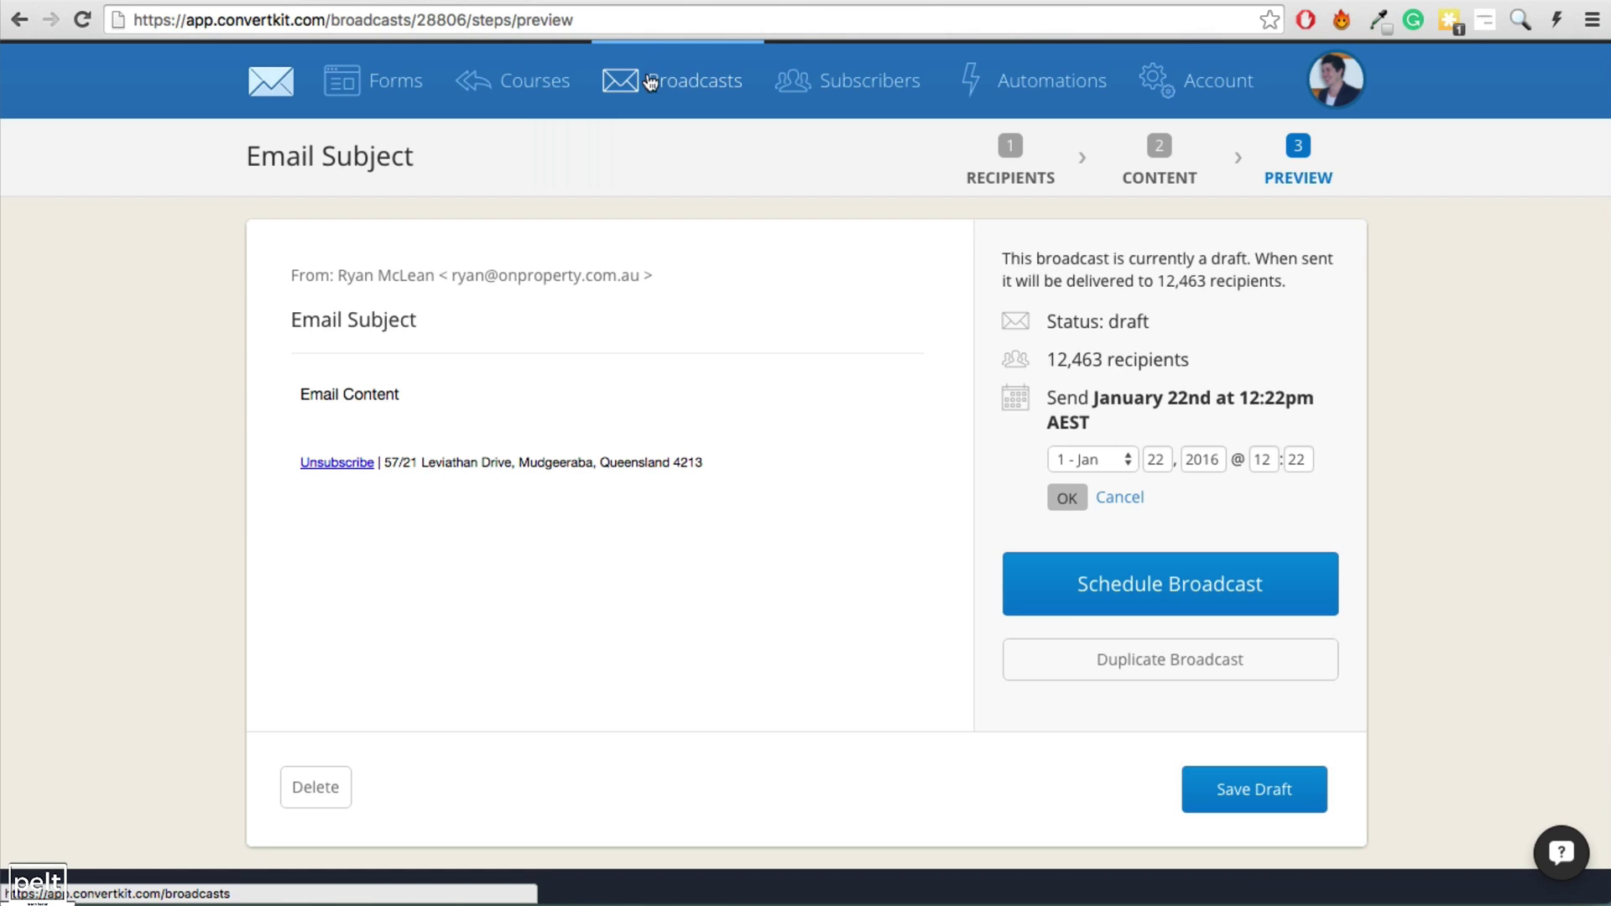
# Create a new course named "Example 1 Course".
pyautogui.click(515, 99)
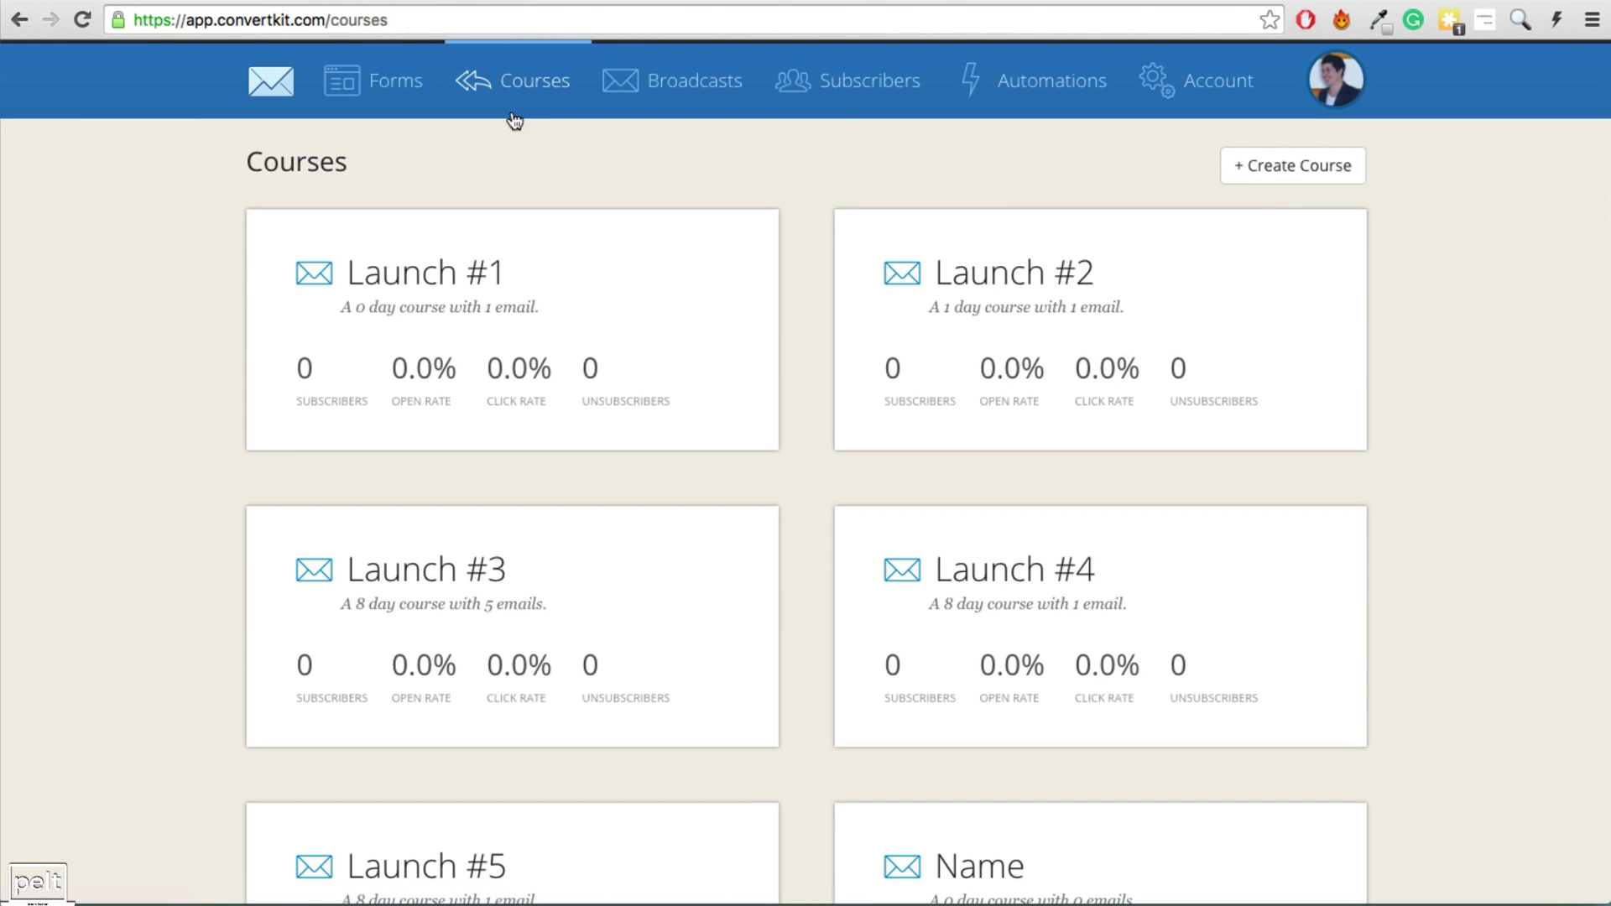
pyautogui.click(1268, 172)
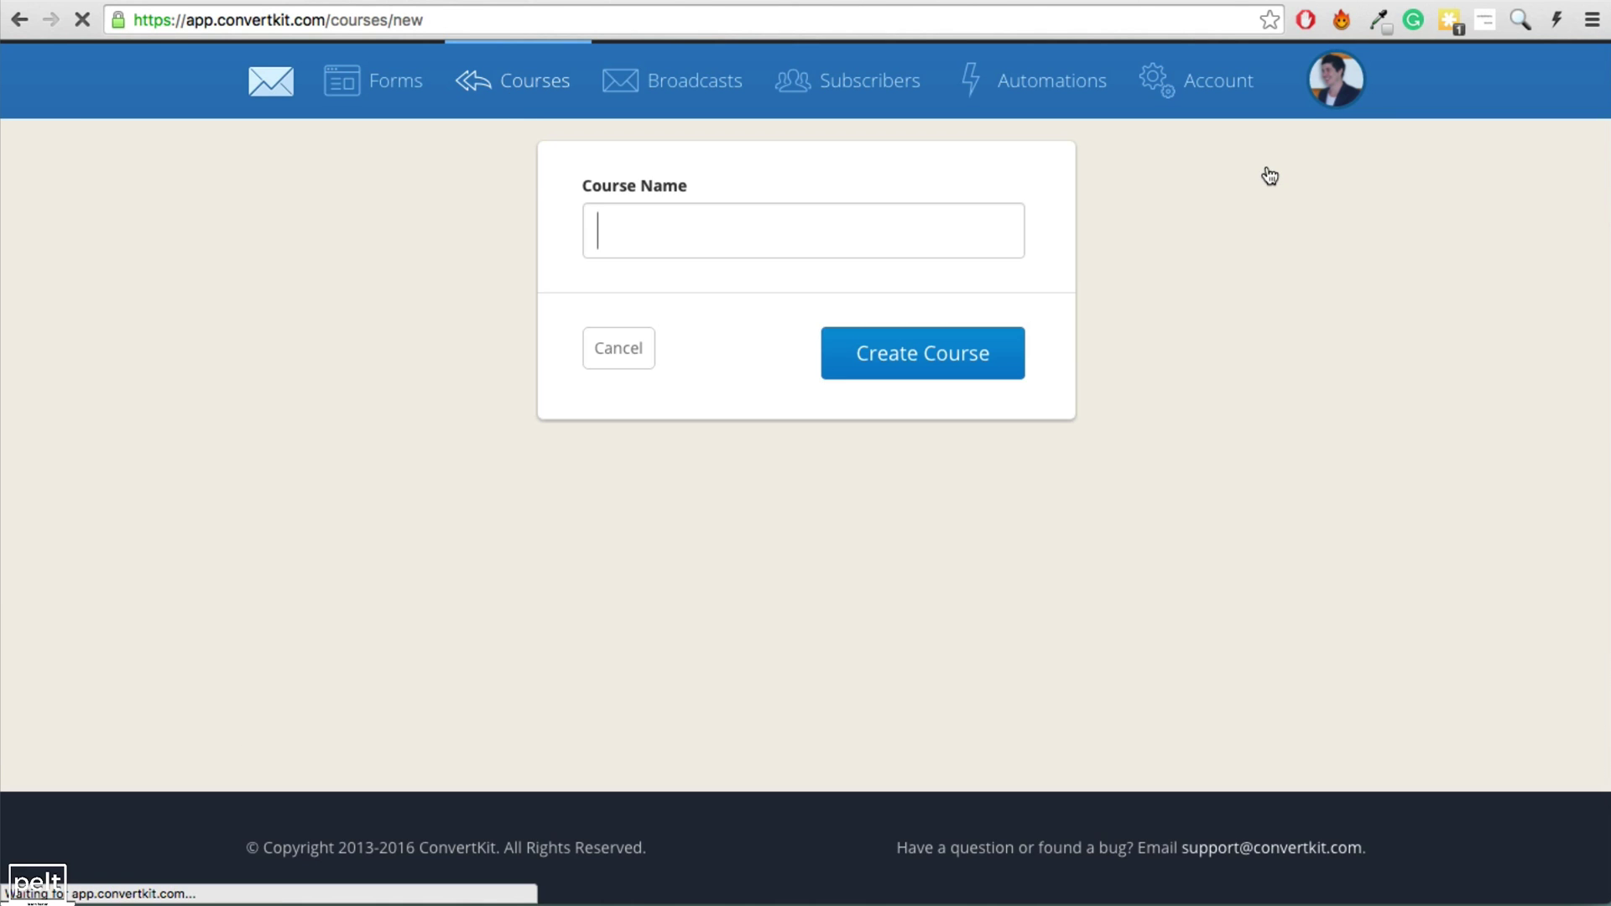
pyautogui.write('Example 1 Course')
pyautogui.click(923, 359)
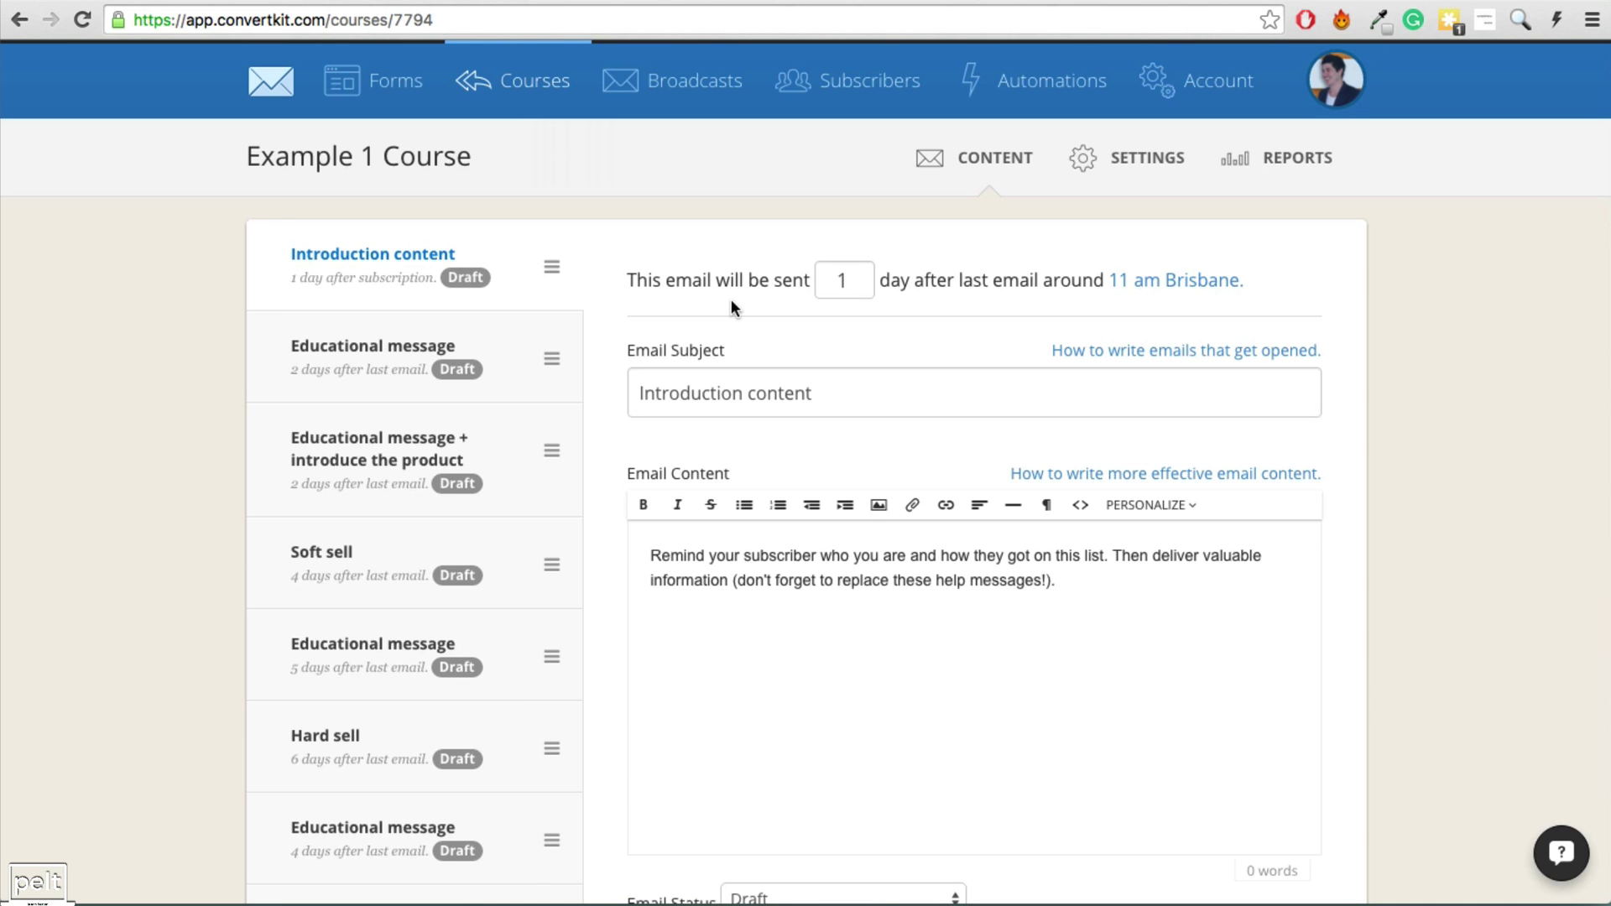
# Look through the course's template emails from the educational message down to the hard sell.
pyautogui.click(545, 359)
pyautogui.scroll(-2, 361, 335)
pyautogui.click(359, 395)
pyautogui.click(363, 507)
pyautogui.click(400, 618)
pyautogui.click(374, 665)
pyautogui.scroll(-4, 403, 642)
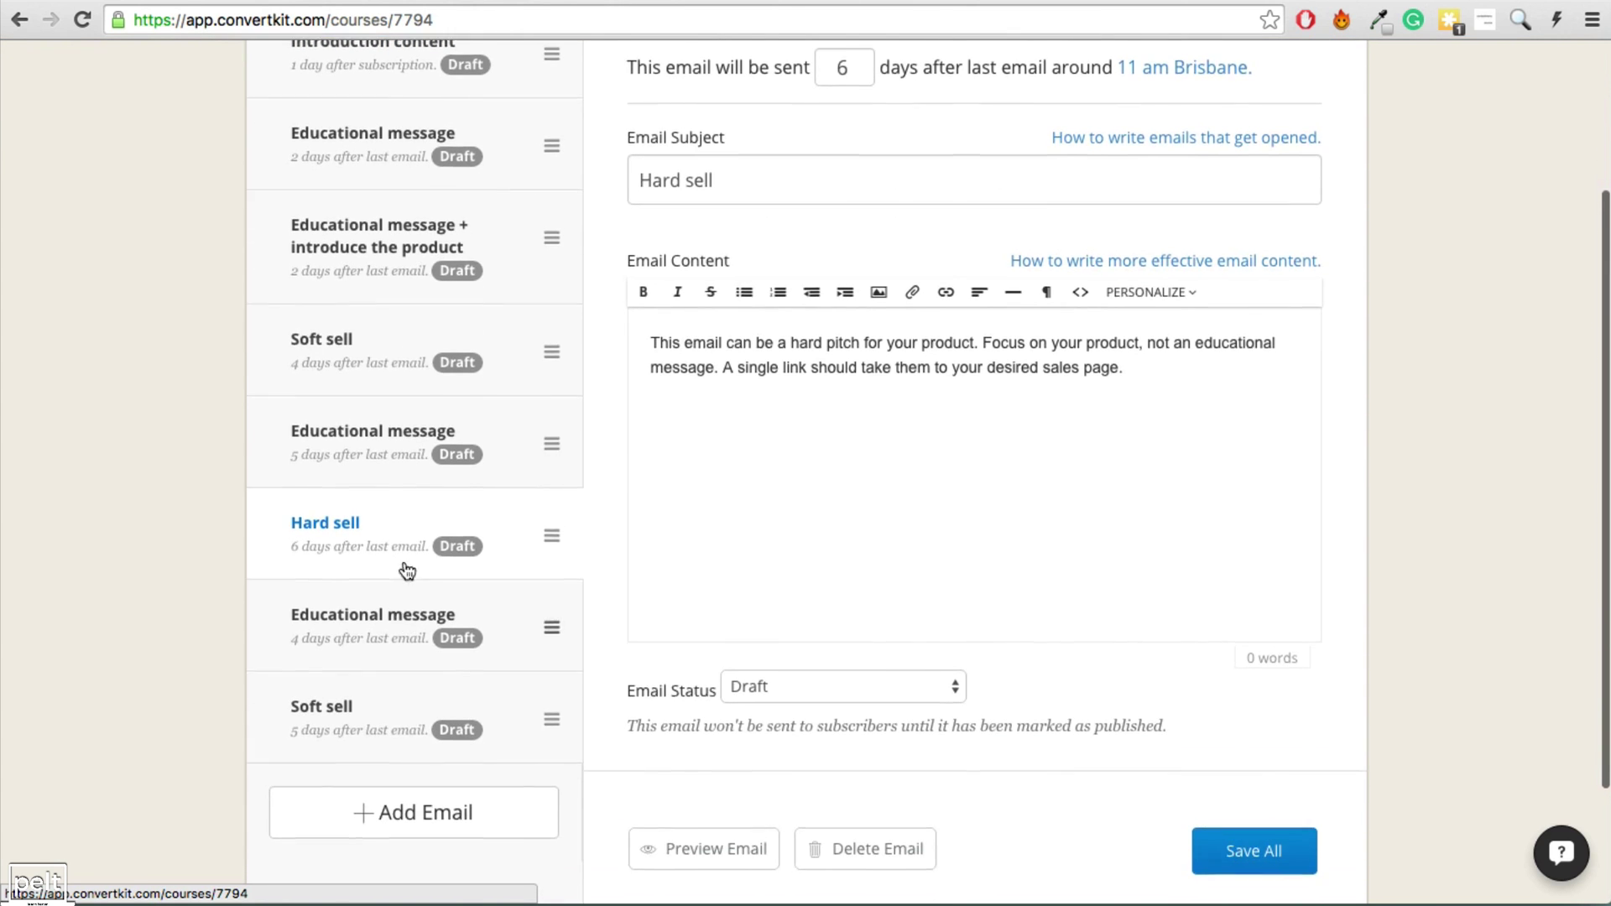
# Move the last Soft sell above the 5-day Educational message, and the 4-day Soft sell above "Educational message + introduce the product".
pyautogui.moveTo(548, 709); pyautogui.dragTo(550, 587)
pyautogui.scroll(5, 550, 453)
pyautogui.click(369, 537)
pyautogui.click(332, 441)
# Replace the body of the "Educational message + introduce the product" email with "dsfsdgsdf".
pyautogui.click(433, 565)
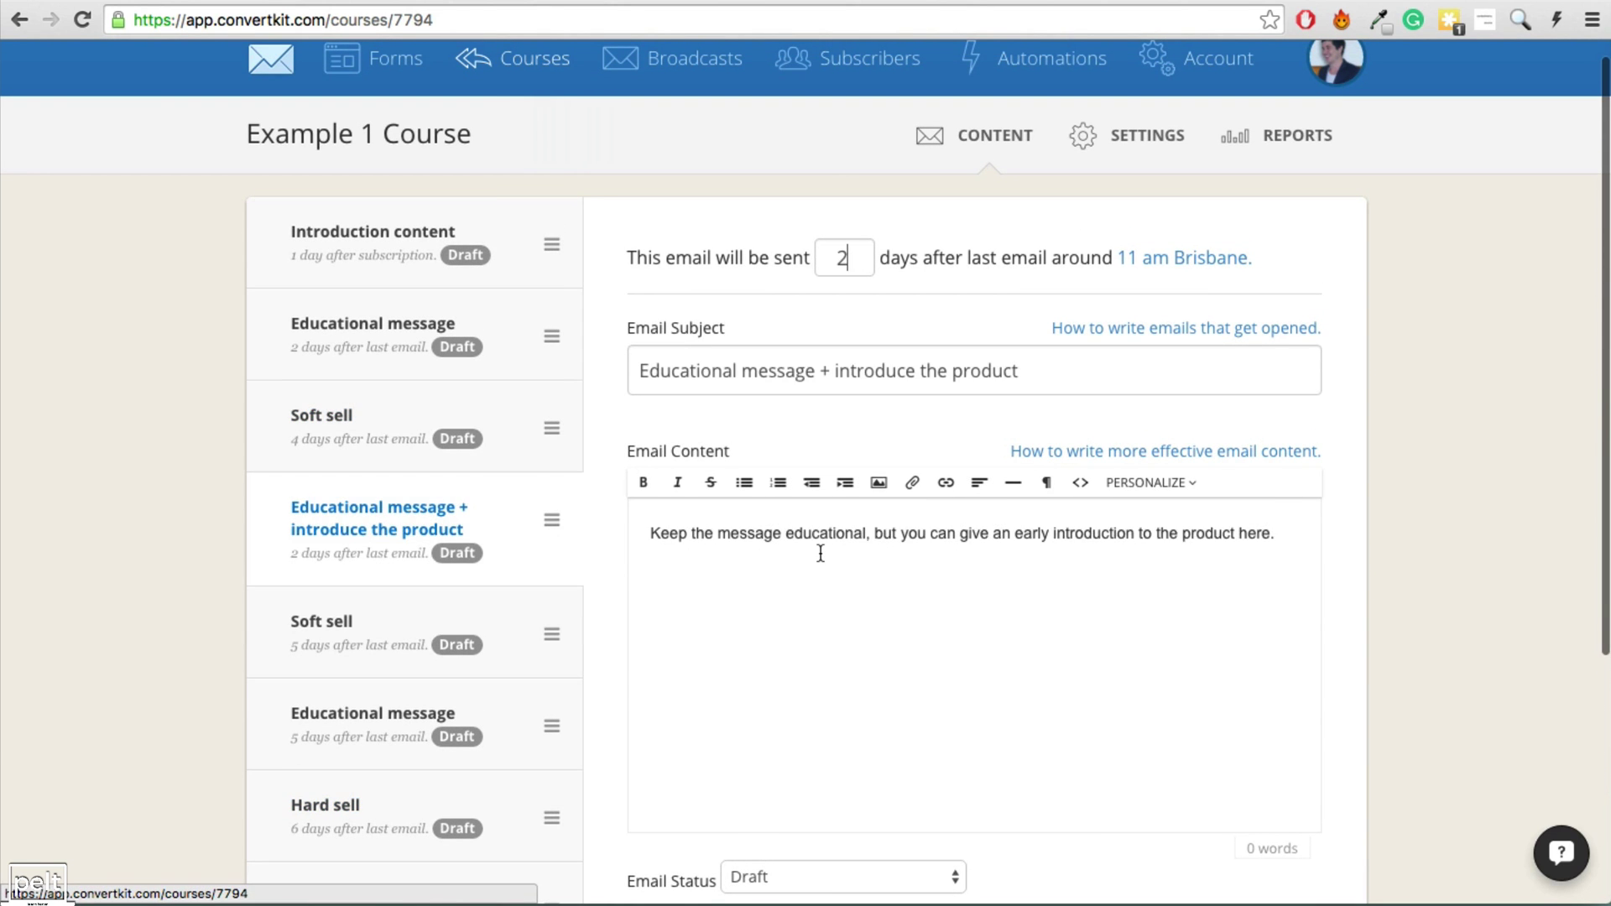
pyautogui.click(819, 550)
pyautogui.hotkey('ctrl', 'a')
pyautogui.write('dsfsdgsdf')
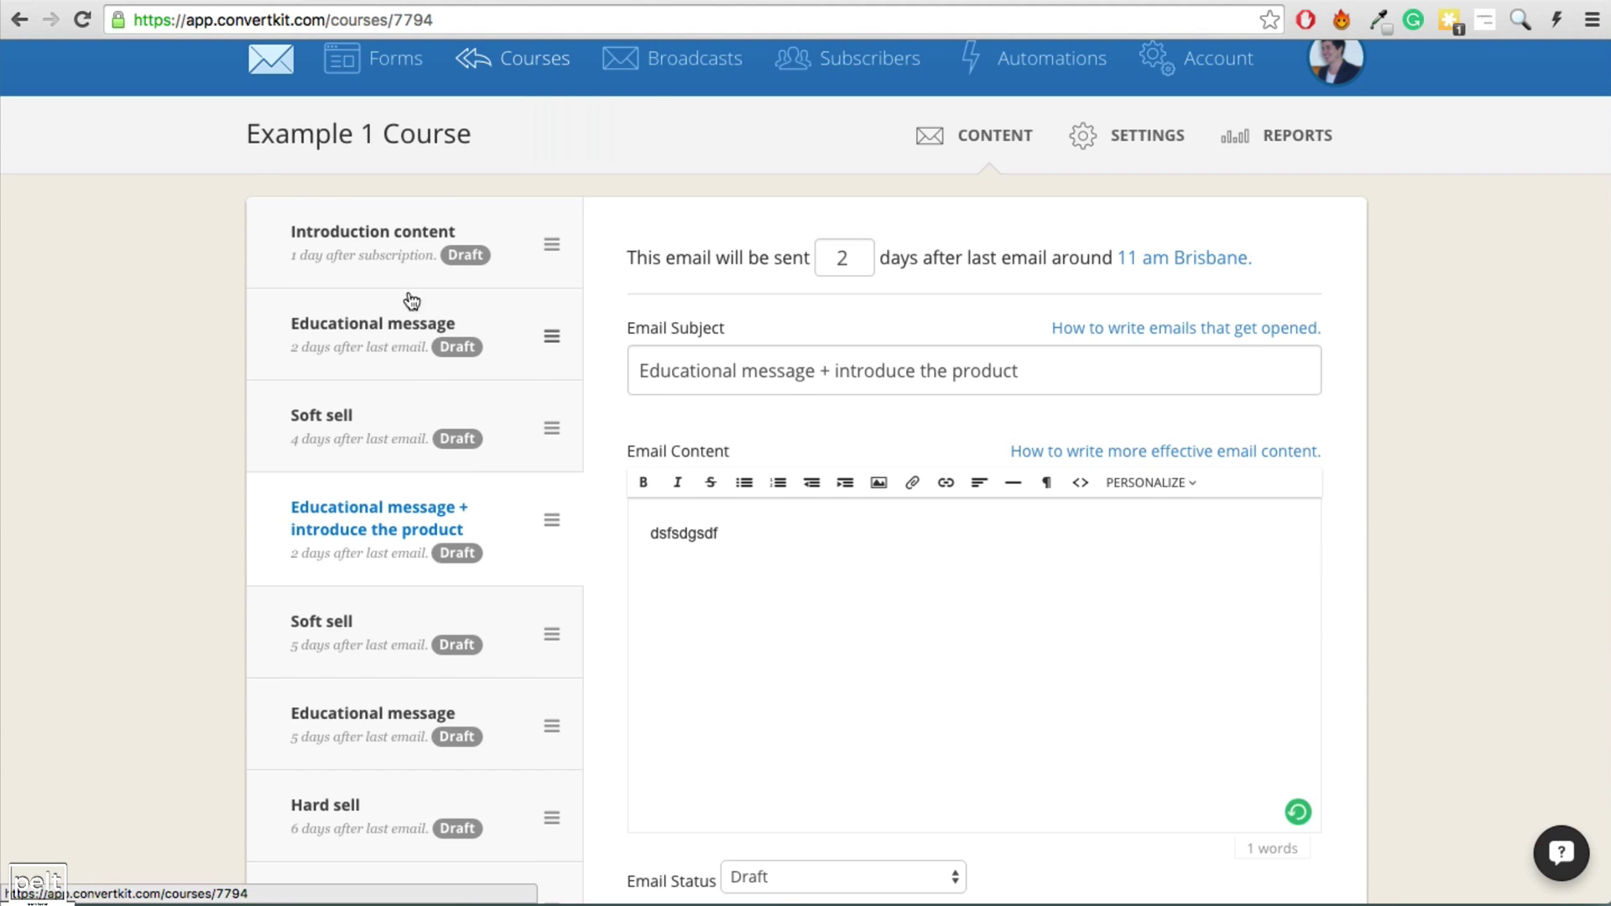
# View the contents of the course's first three emails: Introduction content, Educational message and Soft sell.
pyautogui.click(375, 253)
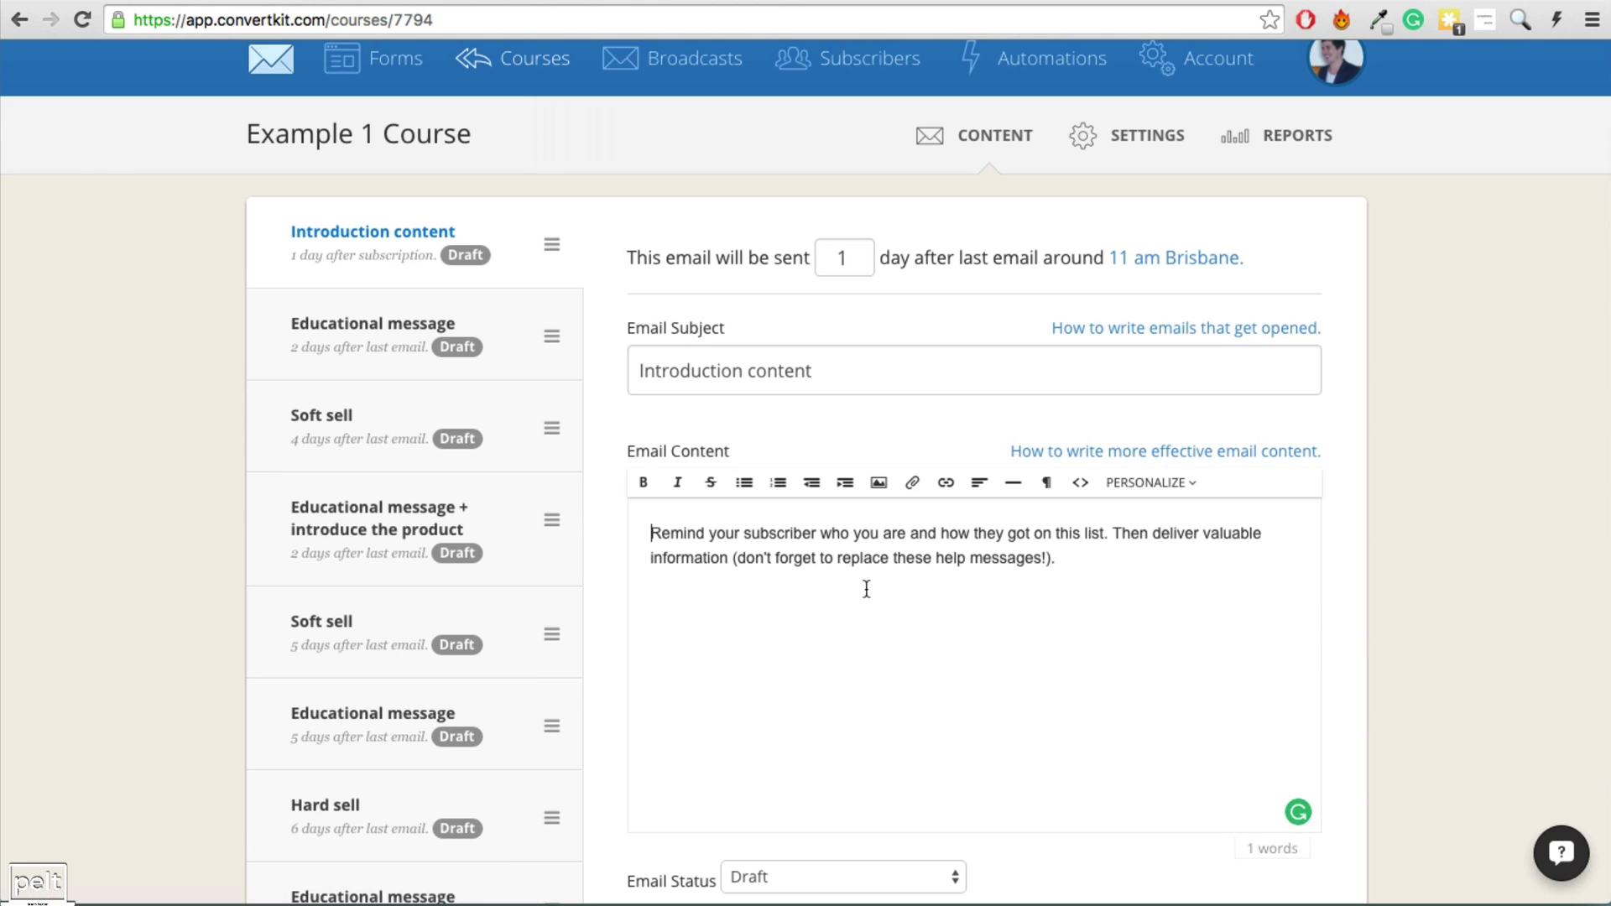
pyautogui.click(372, 351)
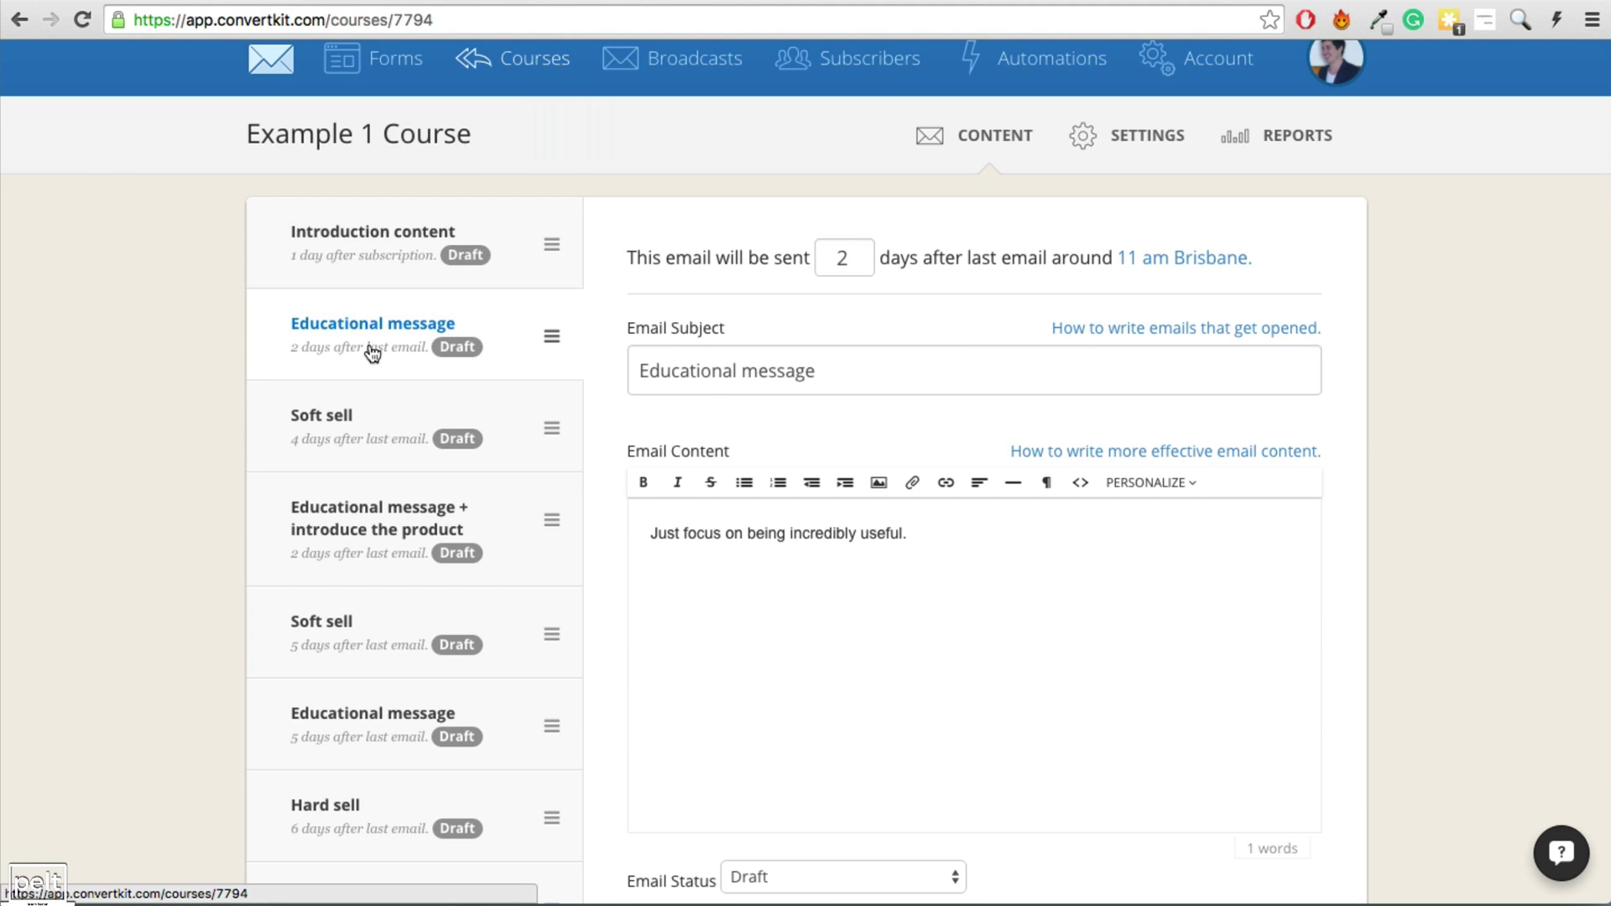
pyautogui.click(359, 420)
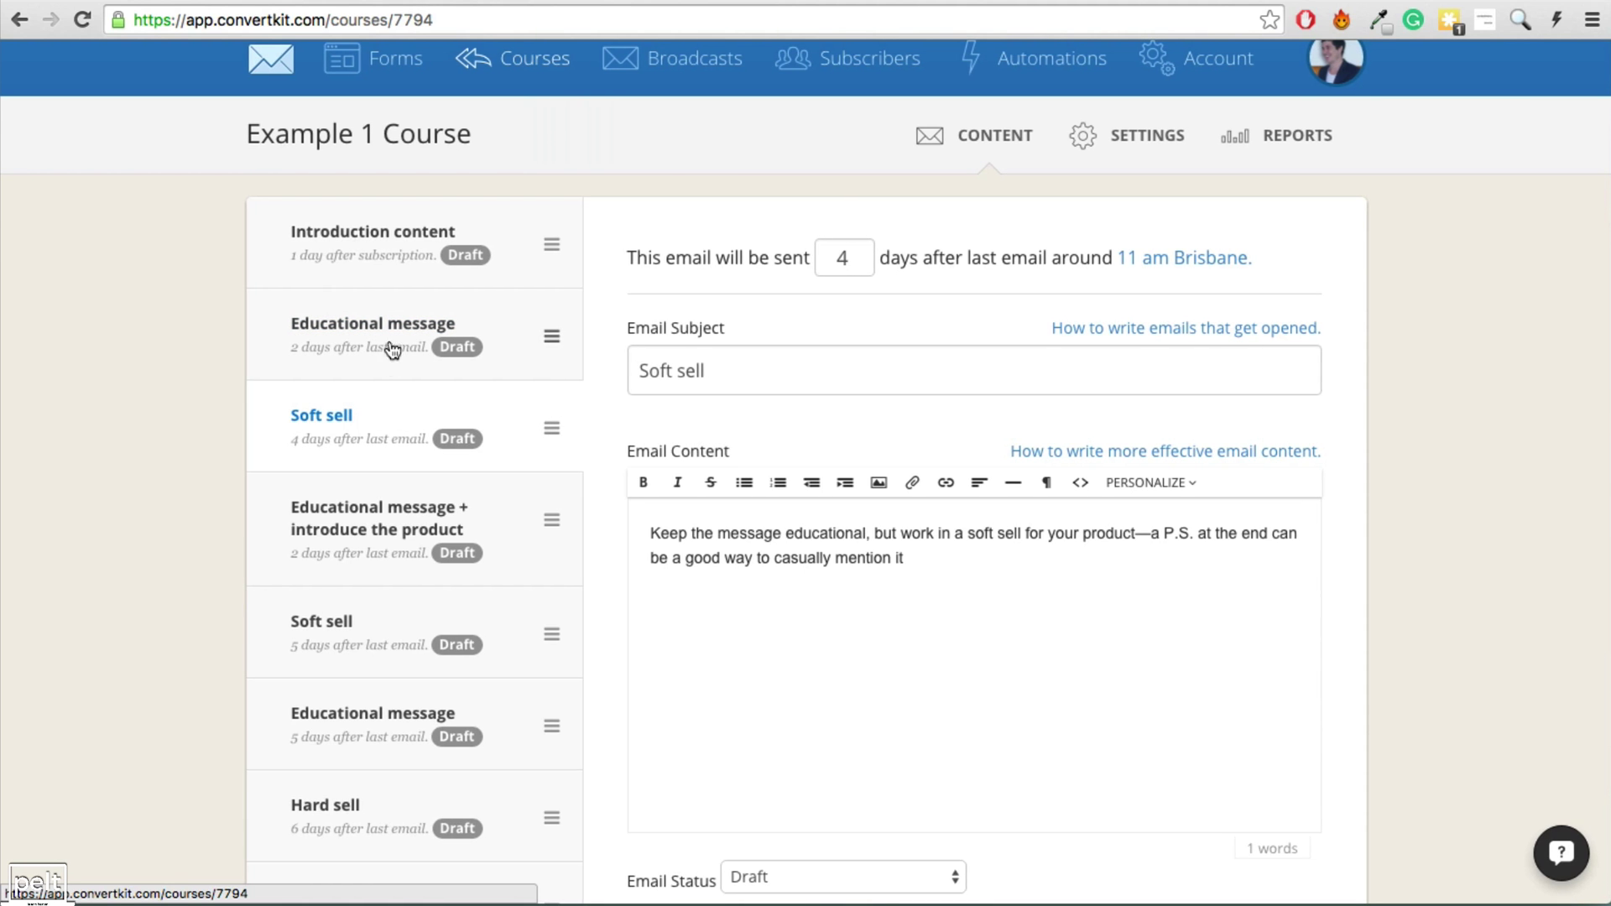
# Review the content and sending delay of the course's first four emails, including the educational message and the Soft sell.
pyautogui.click(356, 260)
pyautogui.click(347, 337)
pyautogui.click(343, 439)
pyautogui.click(347, 518)
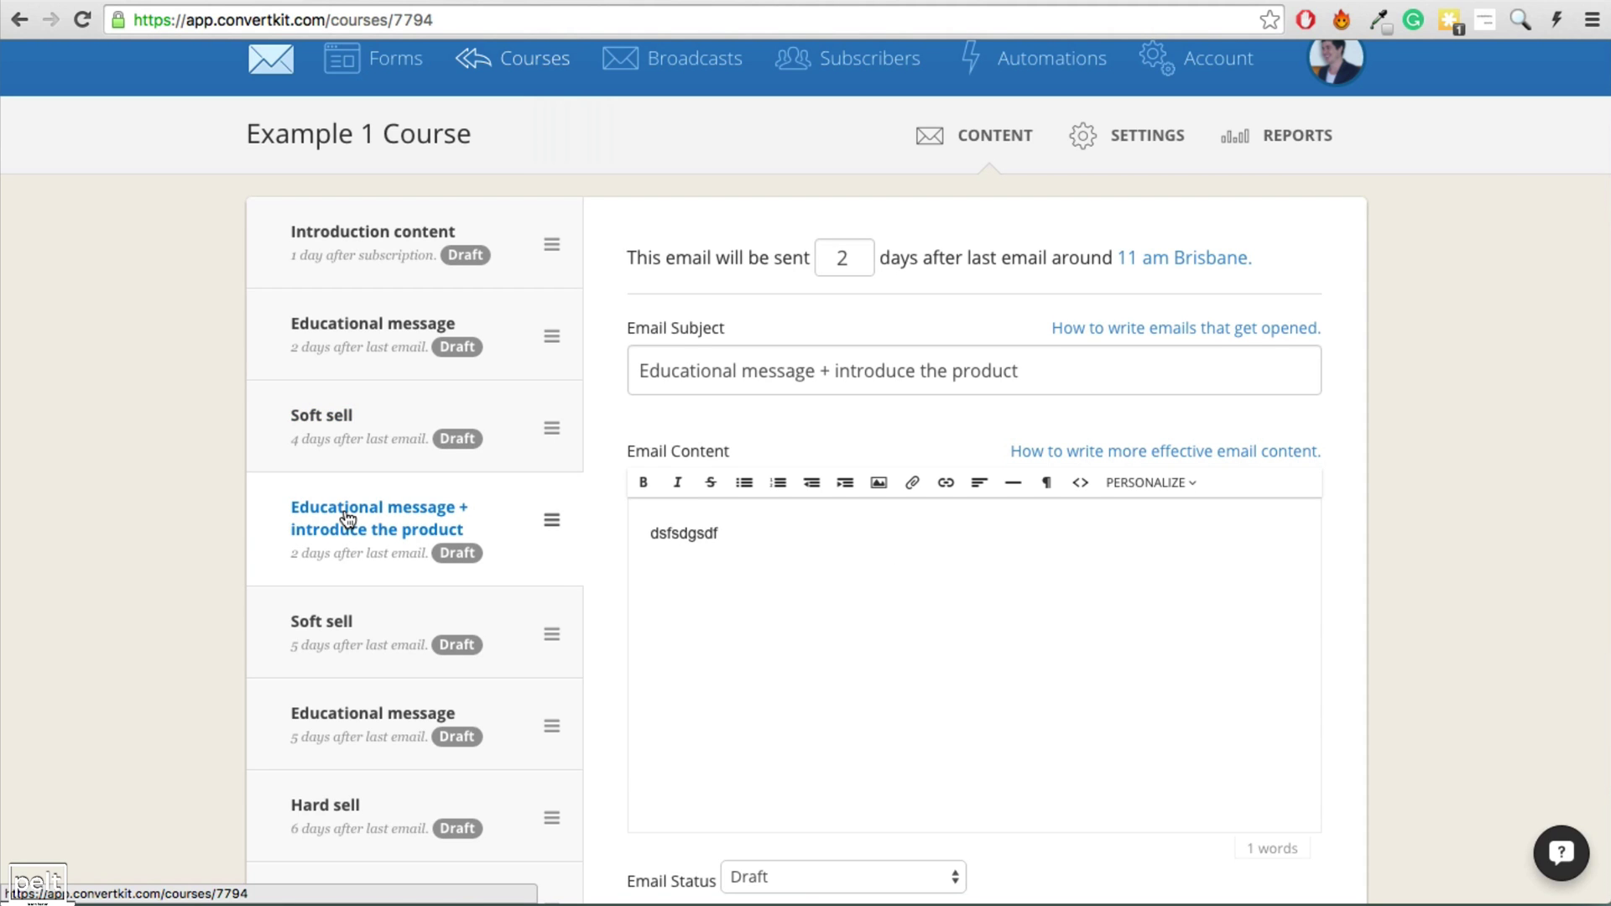
pyautogui.click(375, 268)
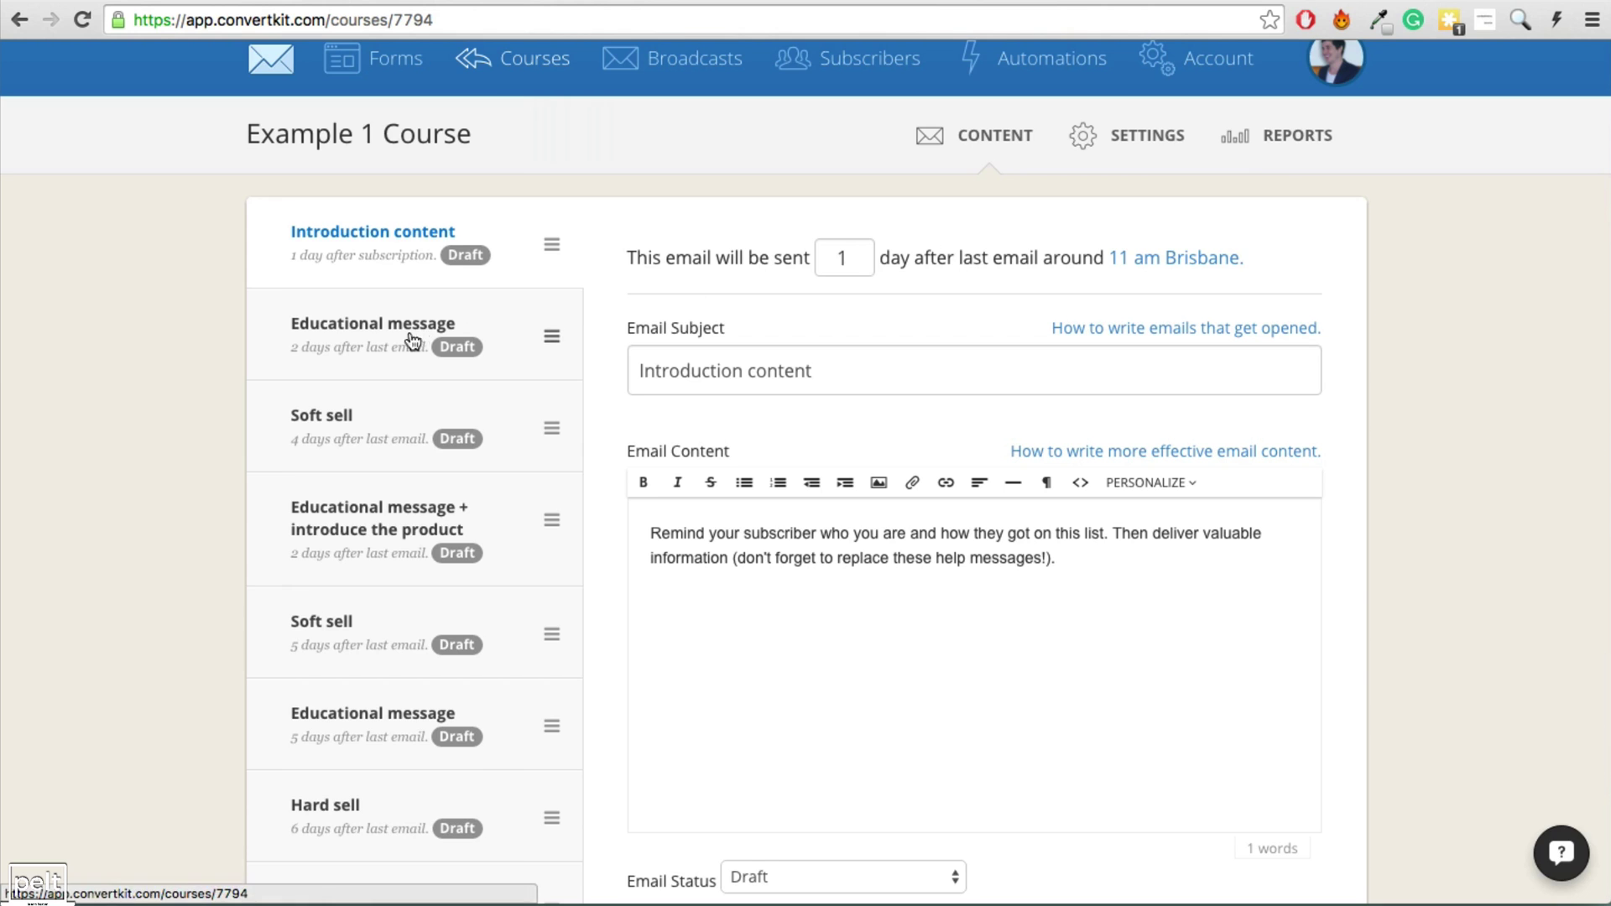
pyautogui.click(363, 343)
pyautogui.moveTo(851, 261); pyautogui.dragTo(824, 261)
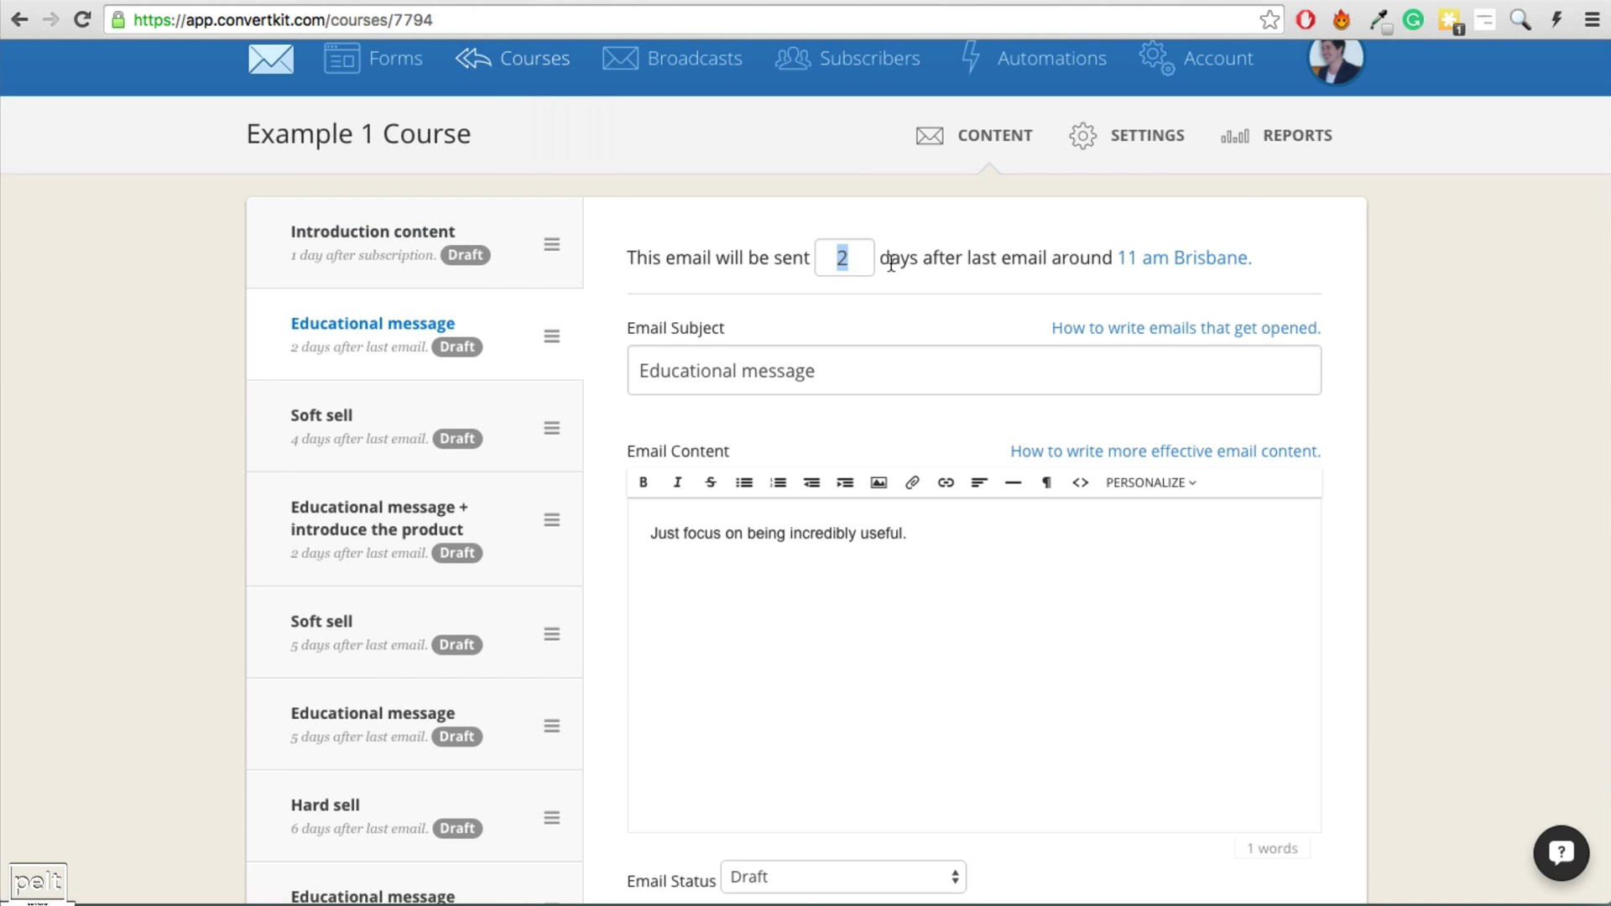
pyautogui.click(547, 426)
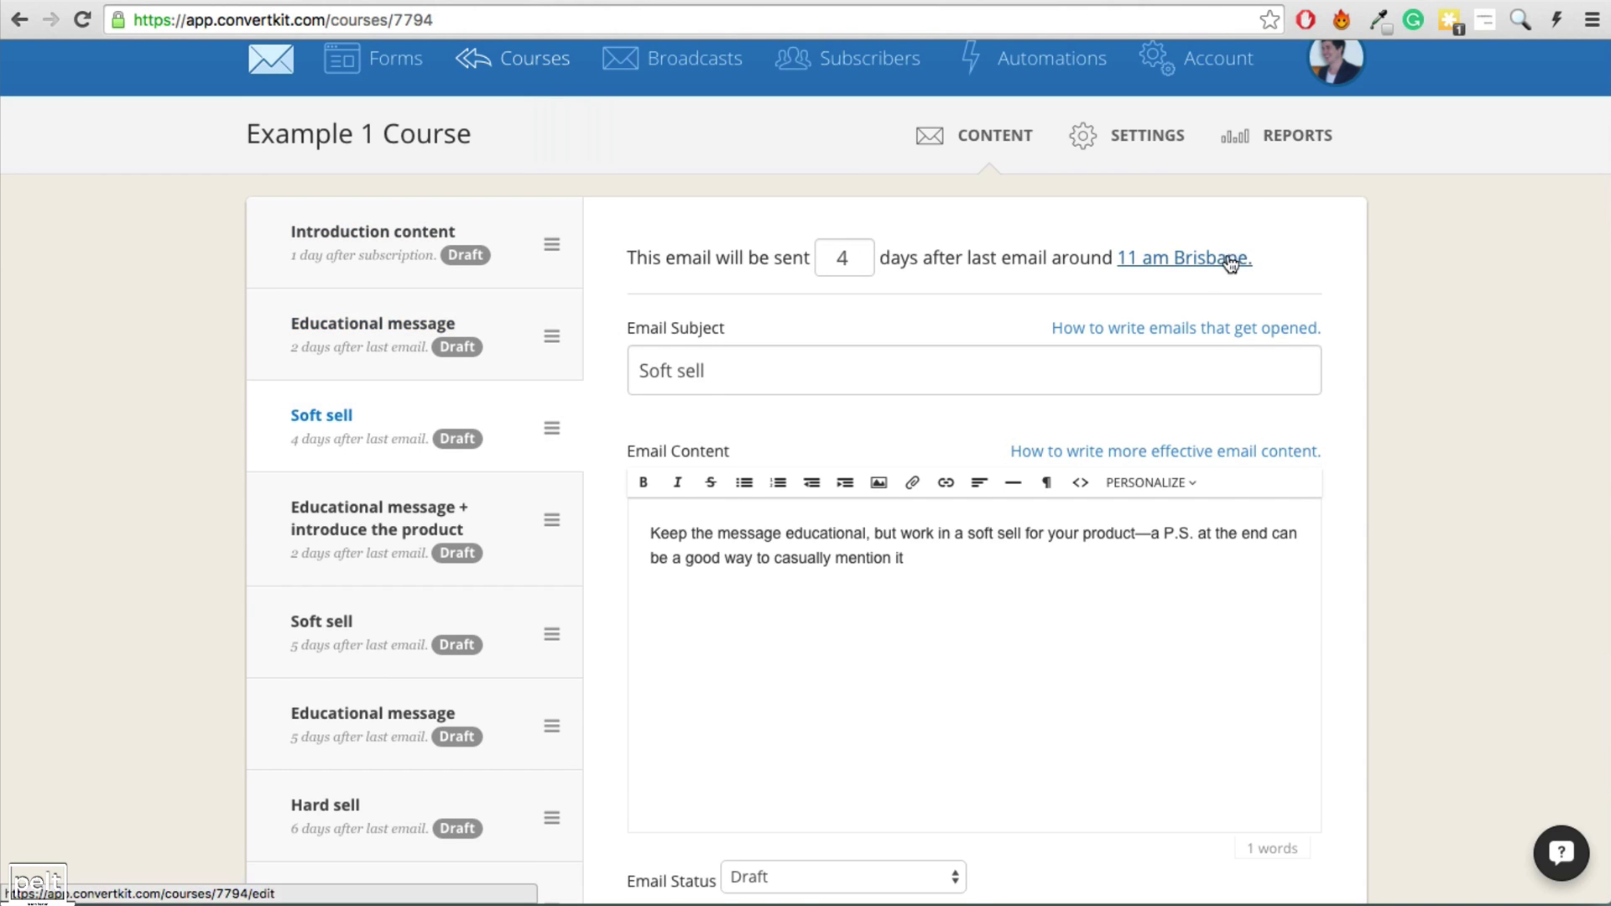
# Limit the Example 1 Course's sending days to Monday and Thursday and set the sending time to 8am.
pyautogui.click(1200, 265)
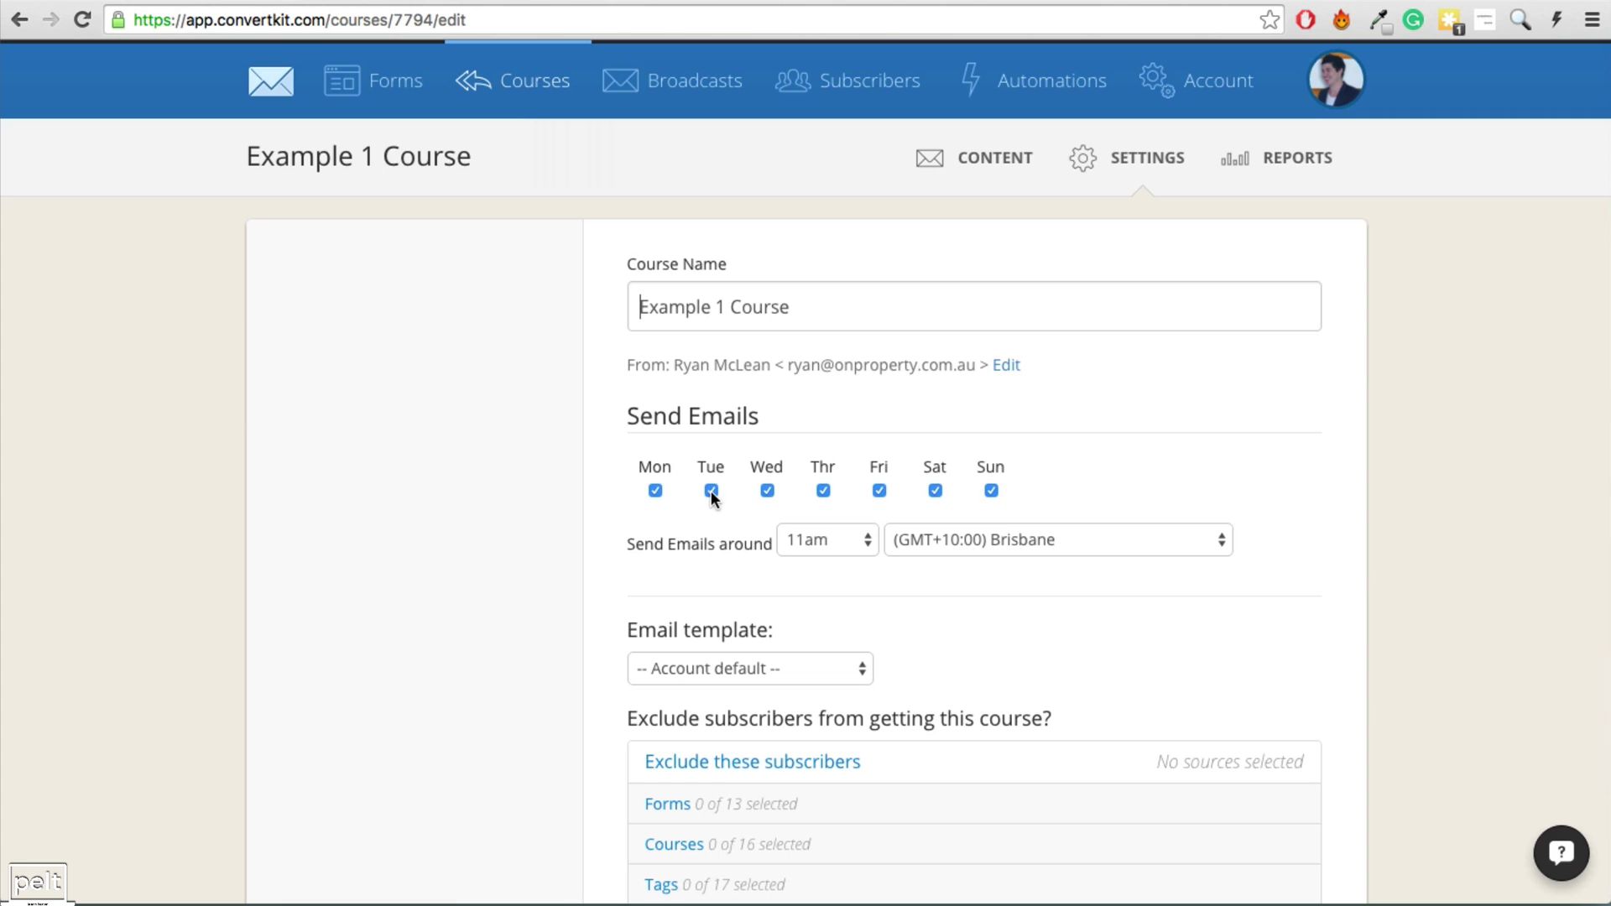
pyautogui.click(767, 491)
pyautogui.click(823, 491)
pyautogui.click(879, 491)
pyautogui.click(935, 491)
pyautogui.click(991, 491)
pyautogui.click(843, 541)
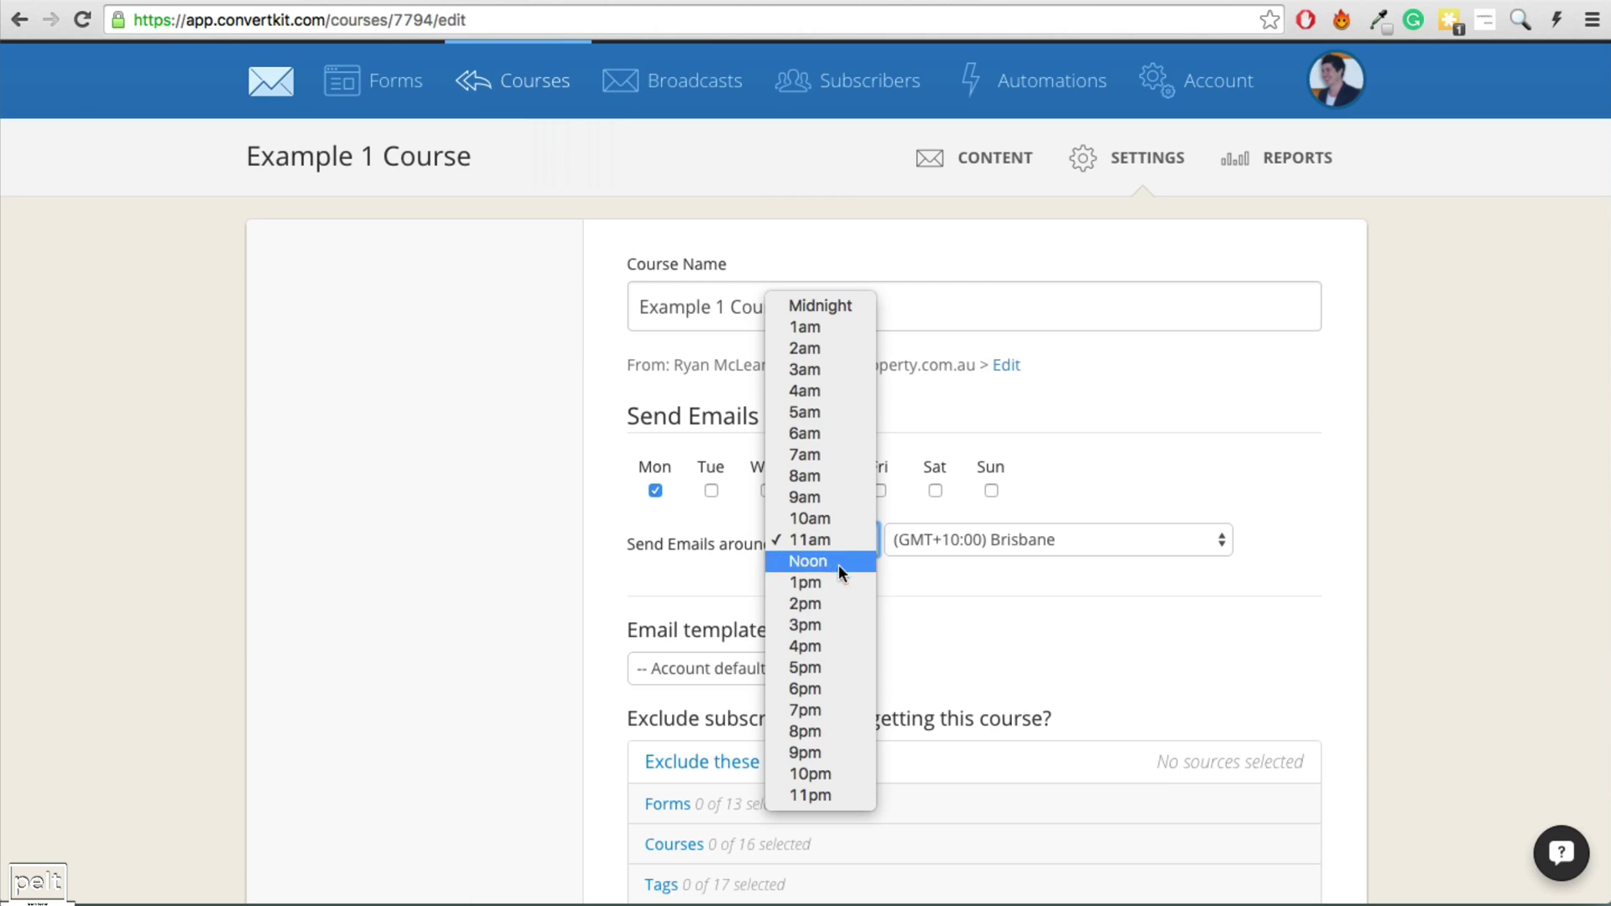
pyautogui.click(839, 475)
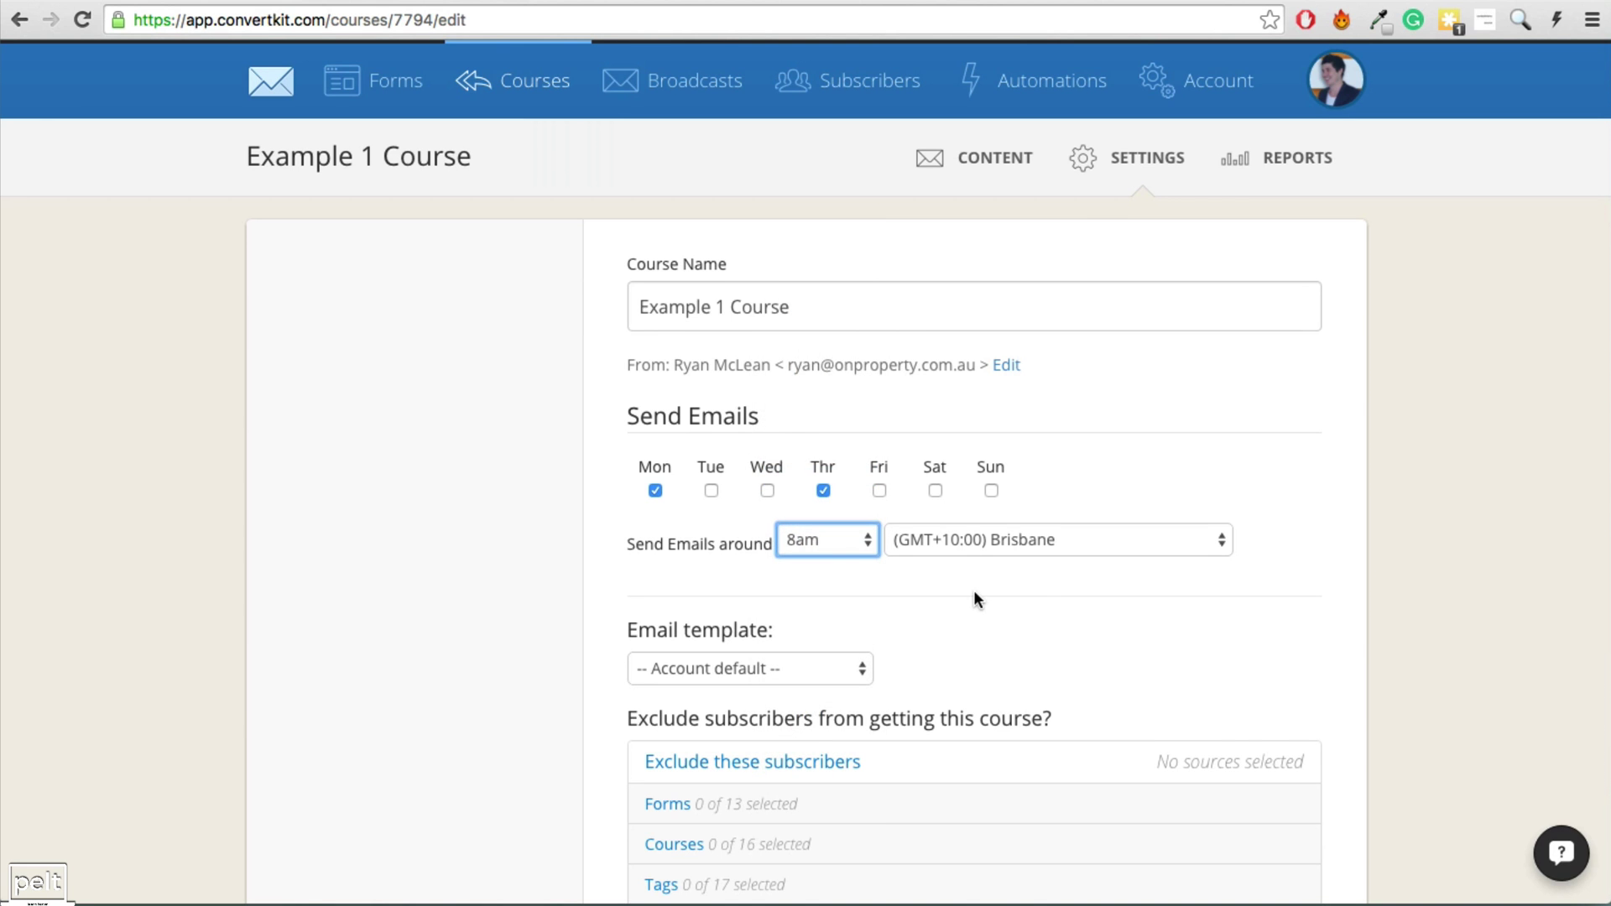
# View the reports for the [OP] New Build Series Opt-In course.
pyautogui.scroll(-9, 973, 599)
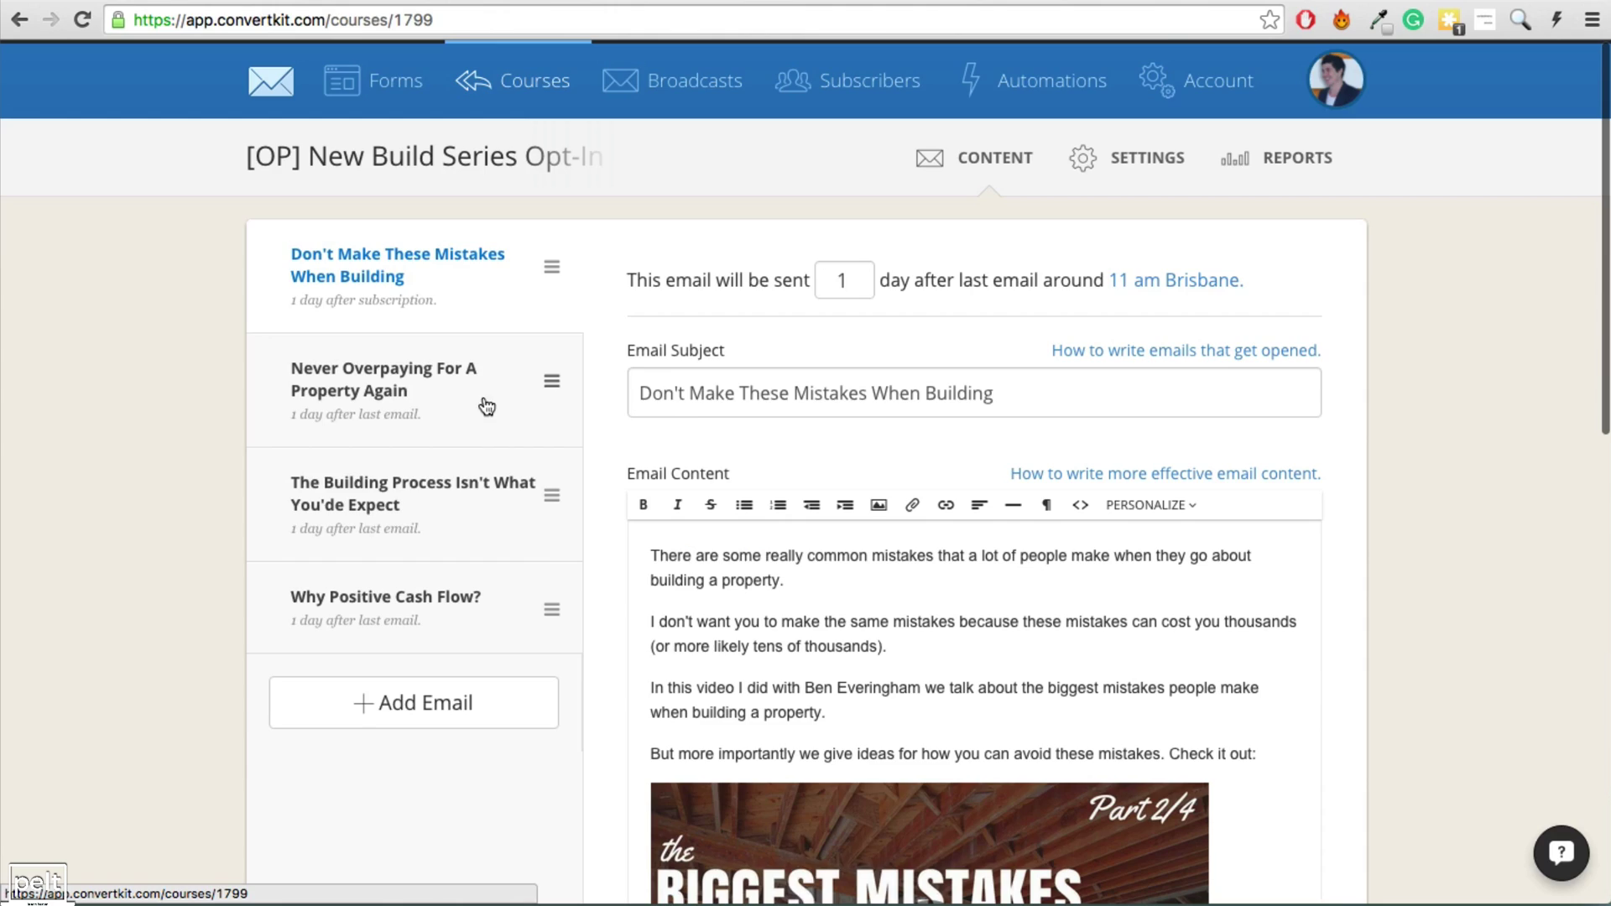
pyautogui.click(1265, 156)
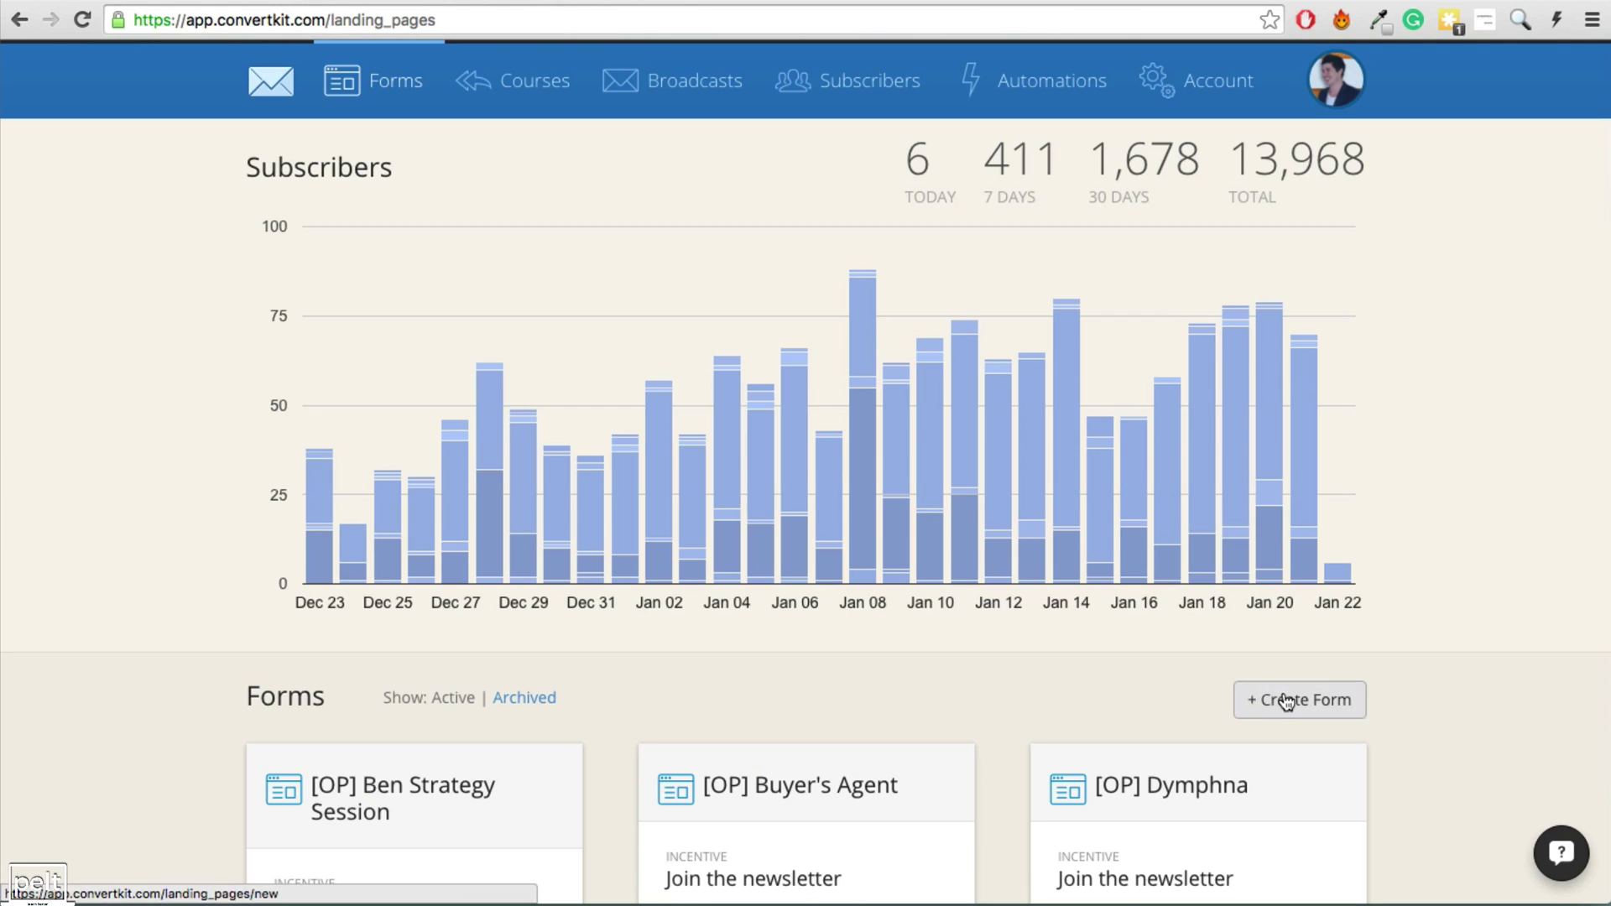
# Create a new embeddable form in the Full style and review its form style and display options.
pyautogui.click(1313, 704)
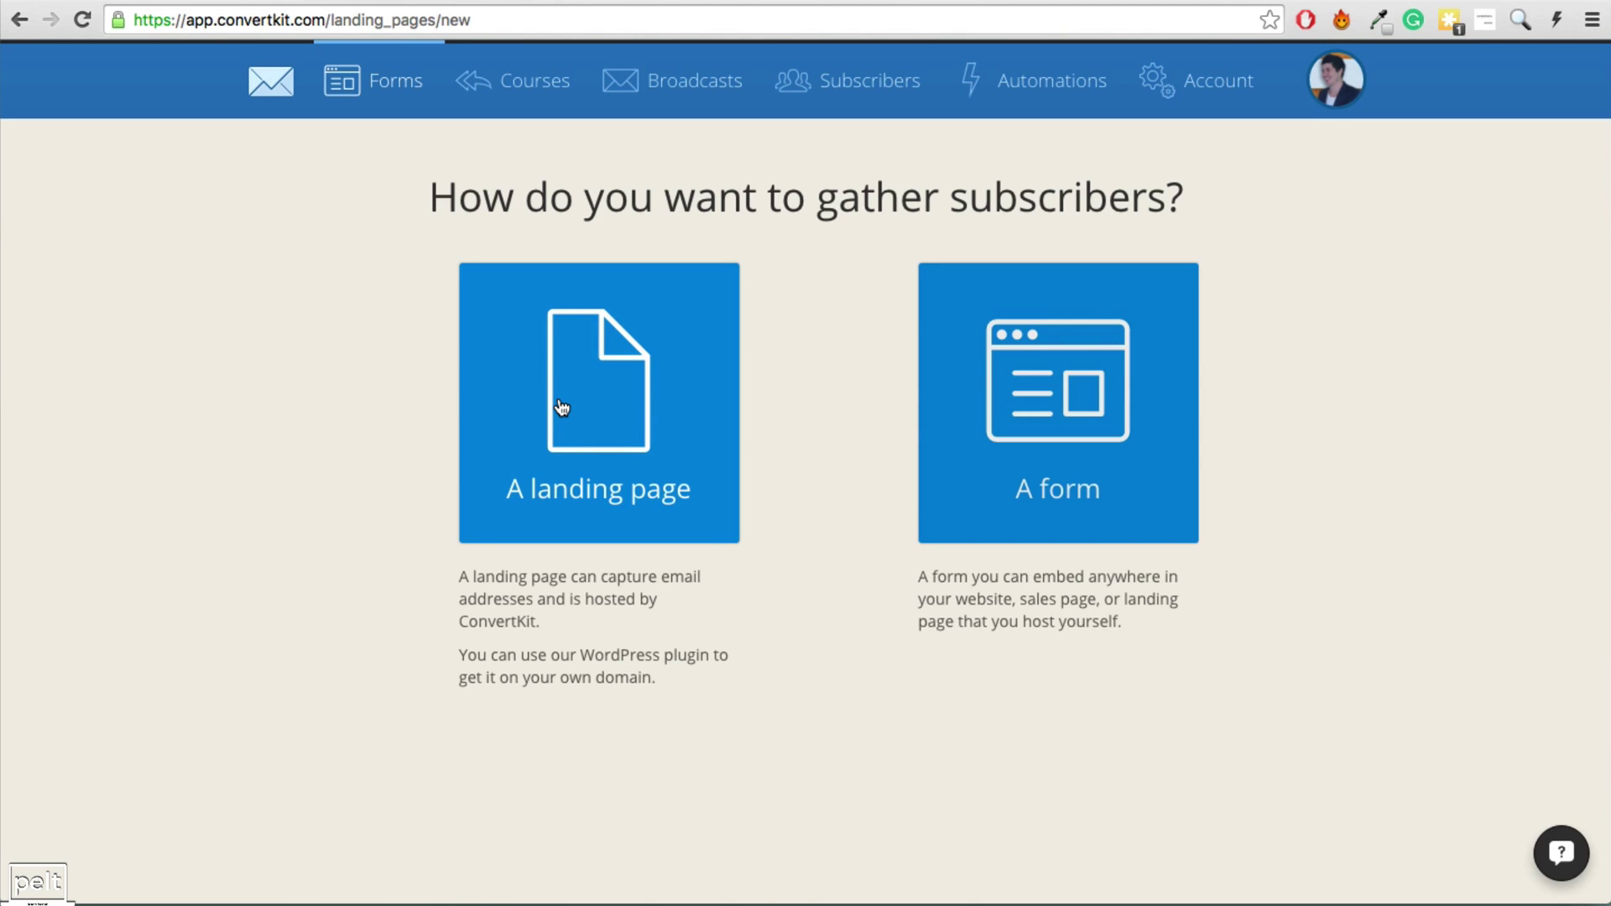
pyautogui.click(1073, 419)
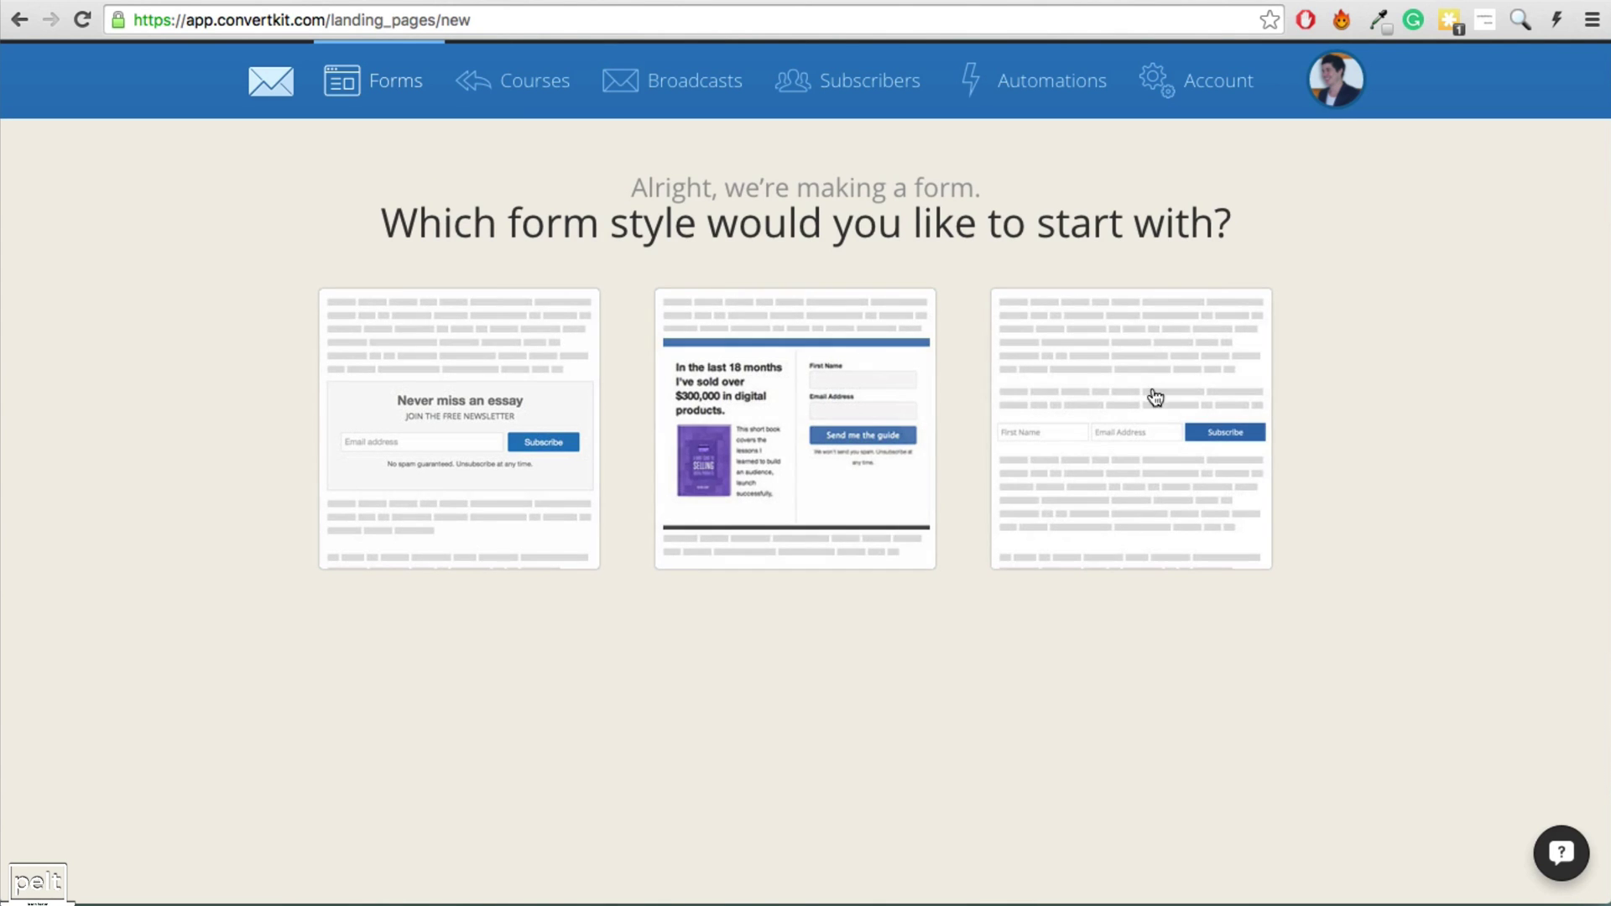
pyautogui.click(747, 395)
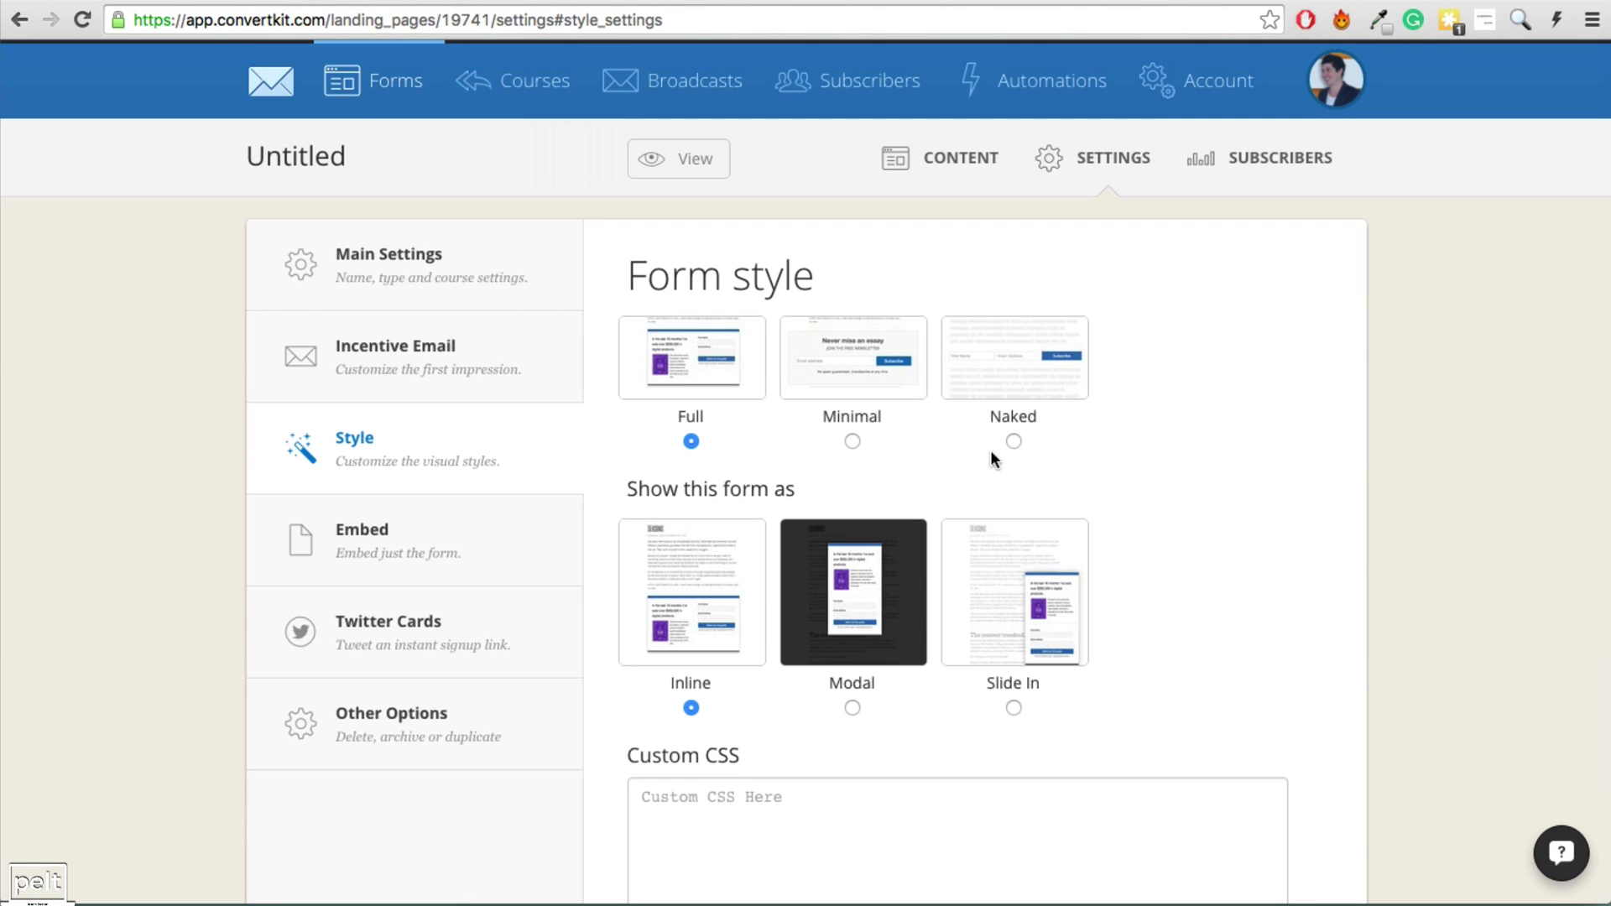
pyautogui.scroll(-3, 990, 450)
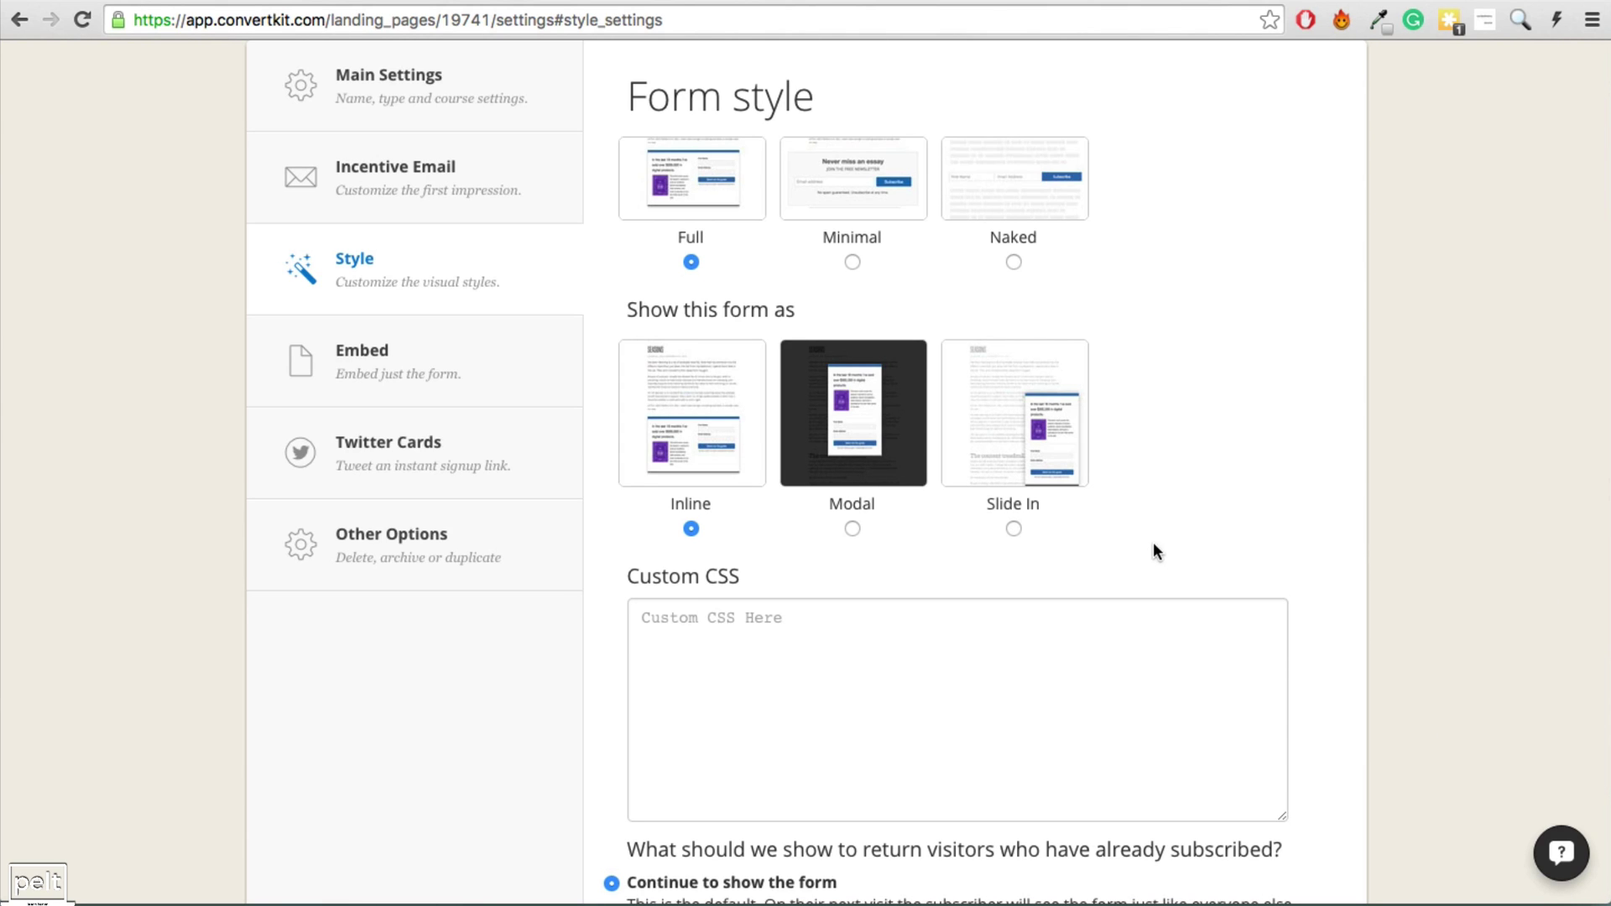
pyautogui.scroll(1, 1025, 476)
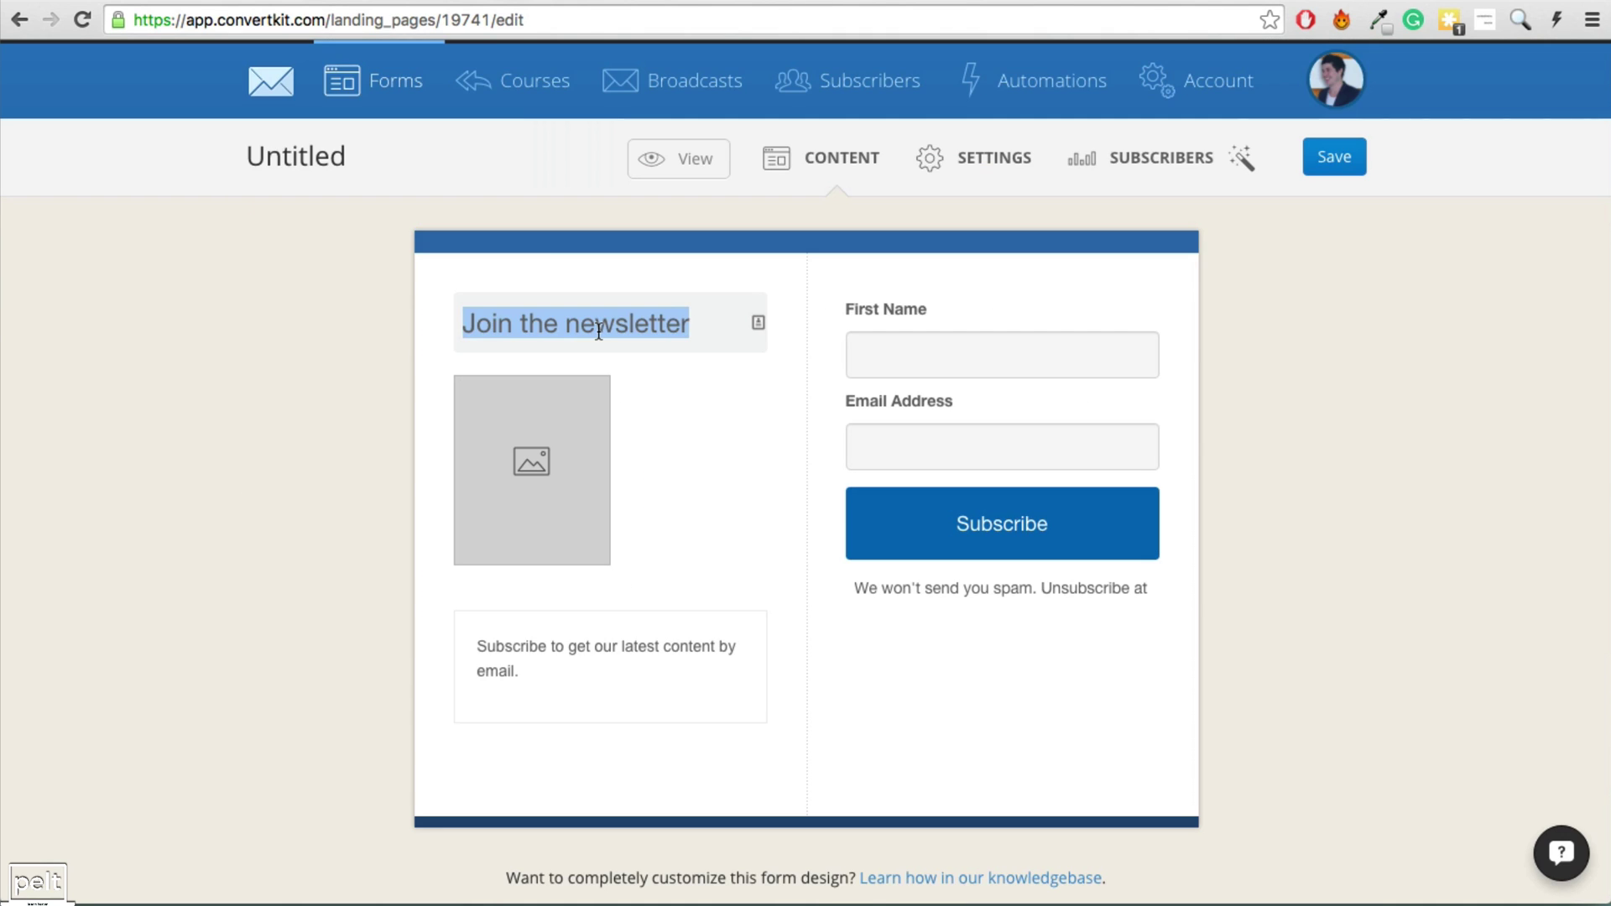
# Change the form's heading to "Sign Up Today" and use rsz_mdr7506.jpg as its image.
pyautogui.write('Sign Up ea')
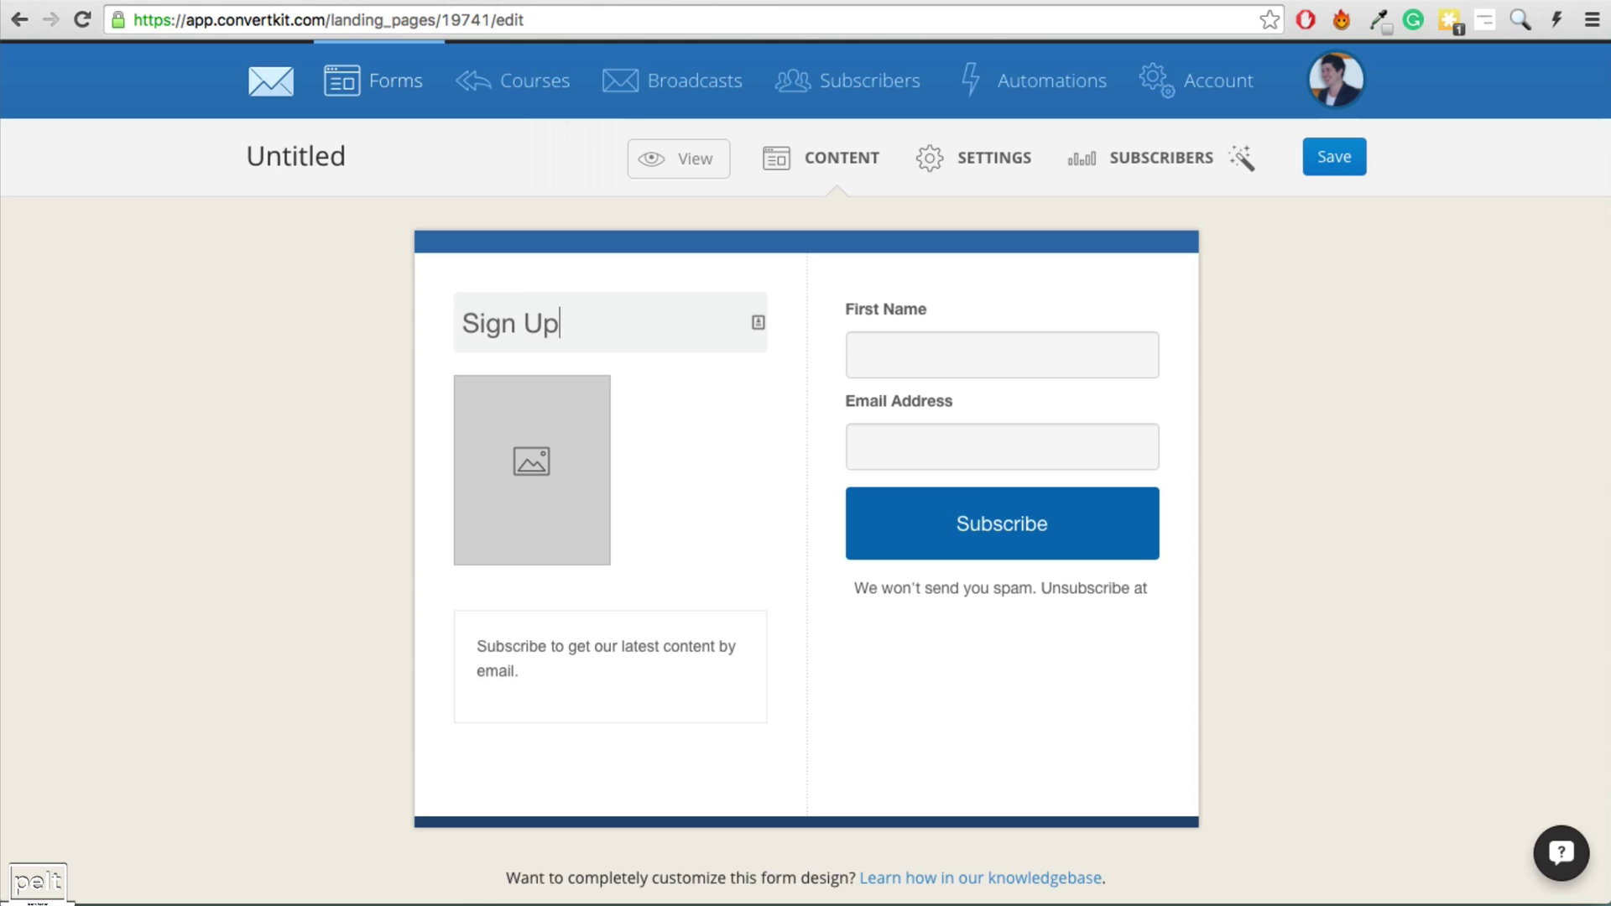
pyautogui.press('BackSpace')
pyautogui.press('BackSpace')
pyautogui.write('Today')
pyautogui.click(541, 493)
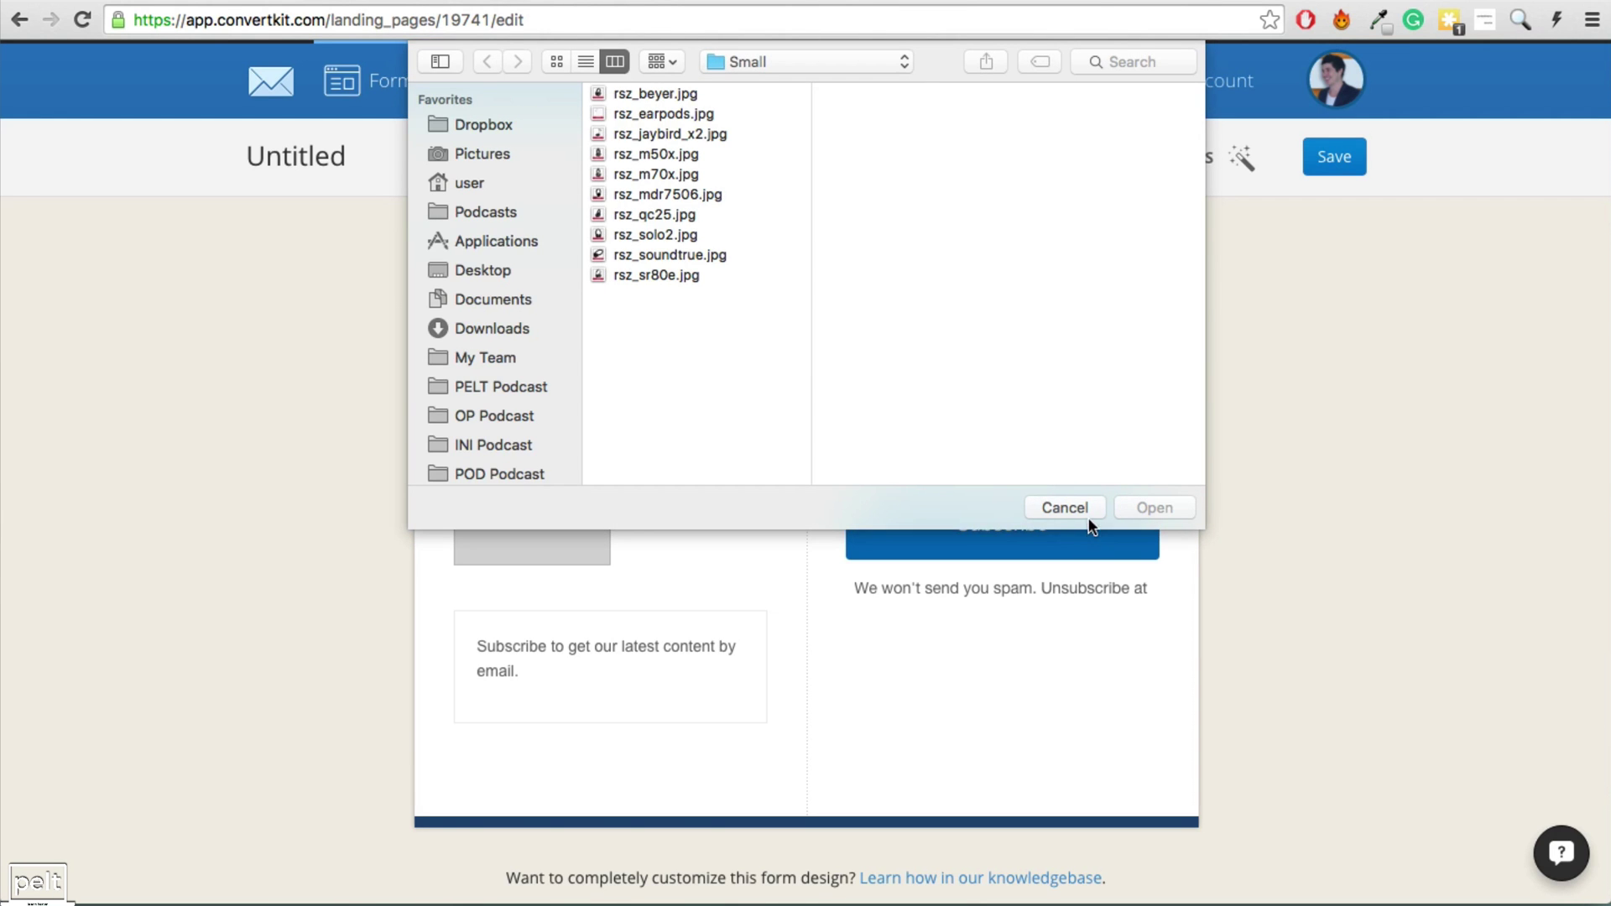
pyautogui.click(1064, 509)
# Set the form's style settings to show custom content to return visitors who have already subscribed.
pyautogui.click(1241, 156)
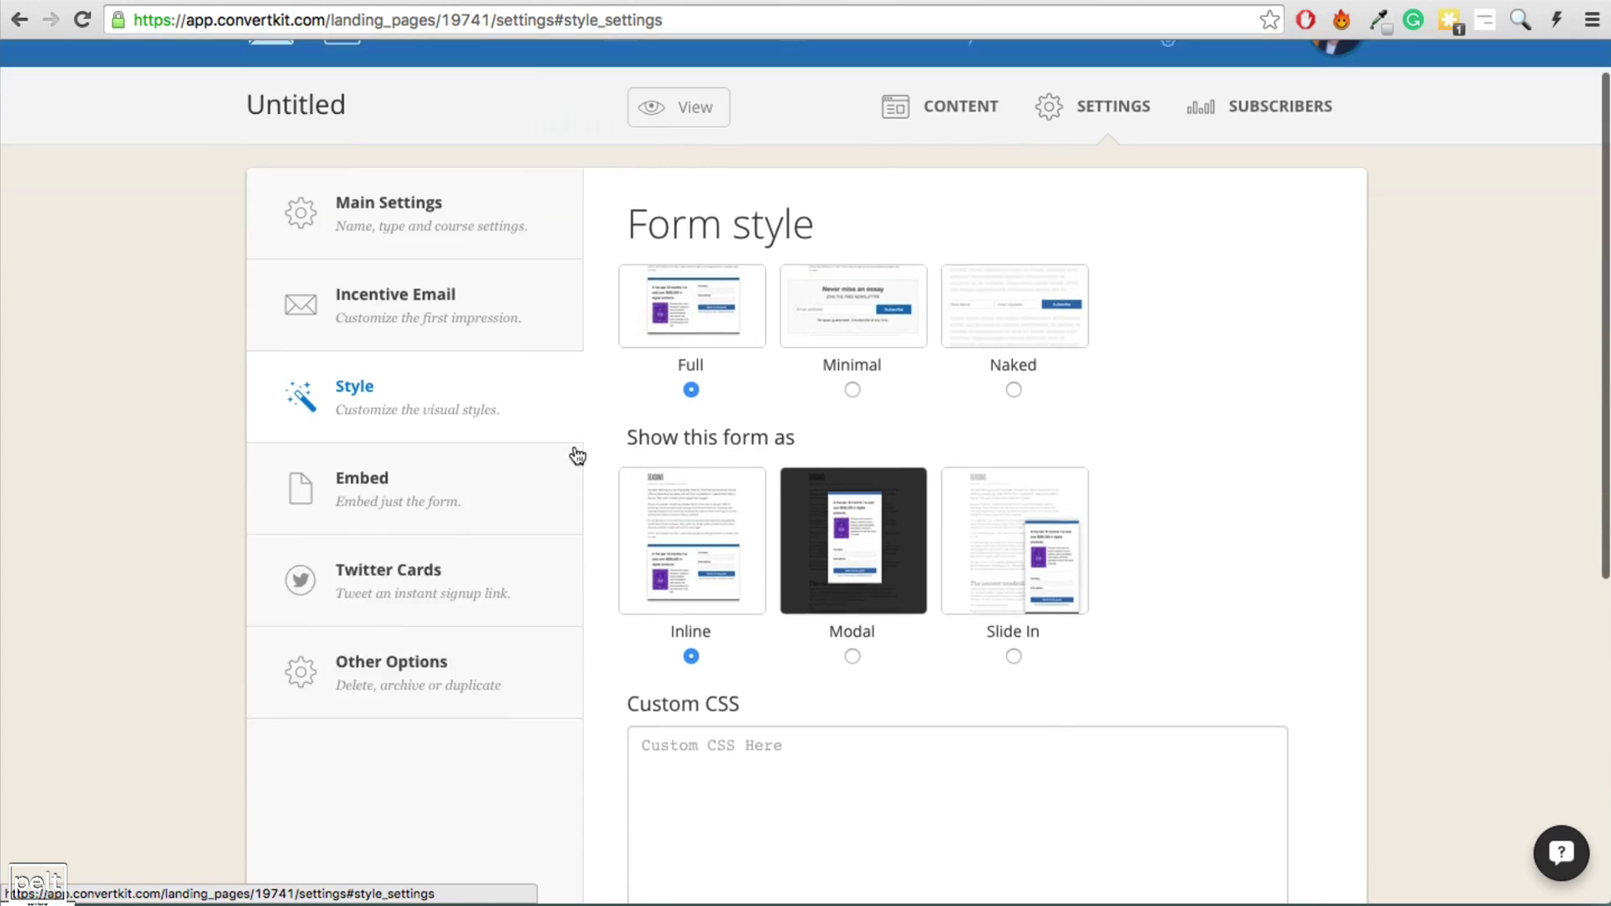
pyautogui.scroll(-7, 577, 456)
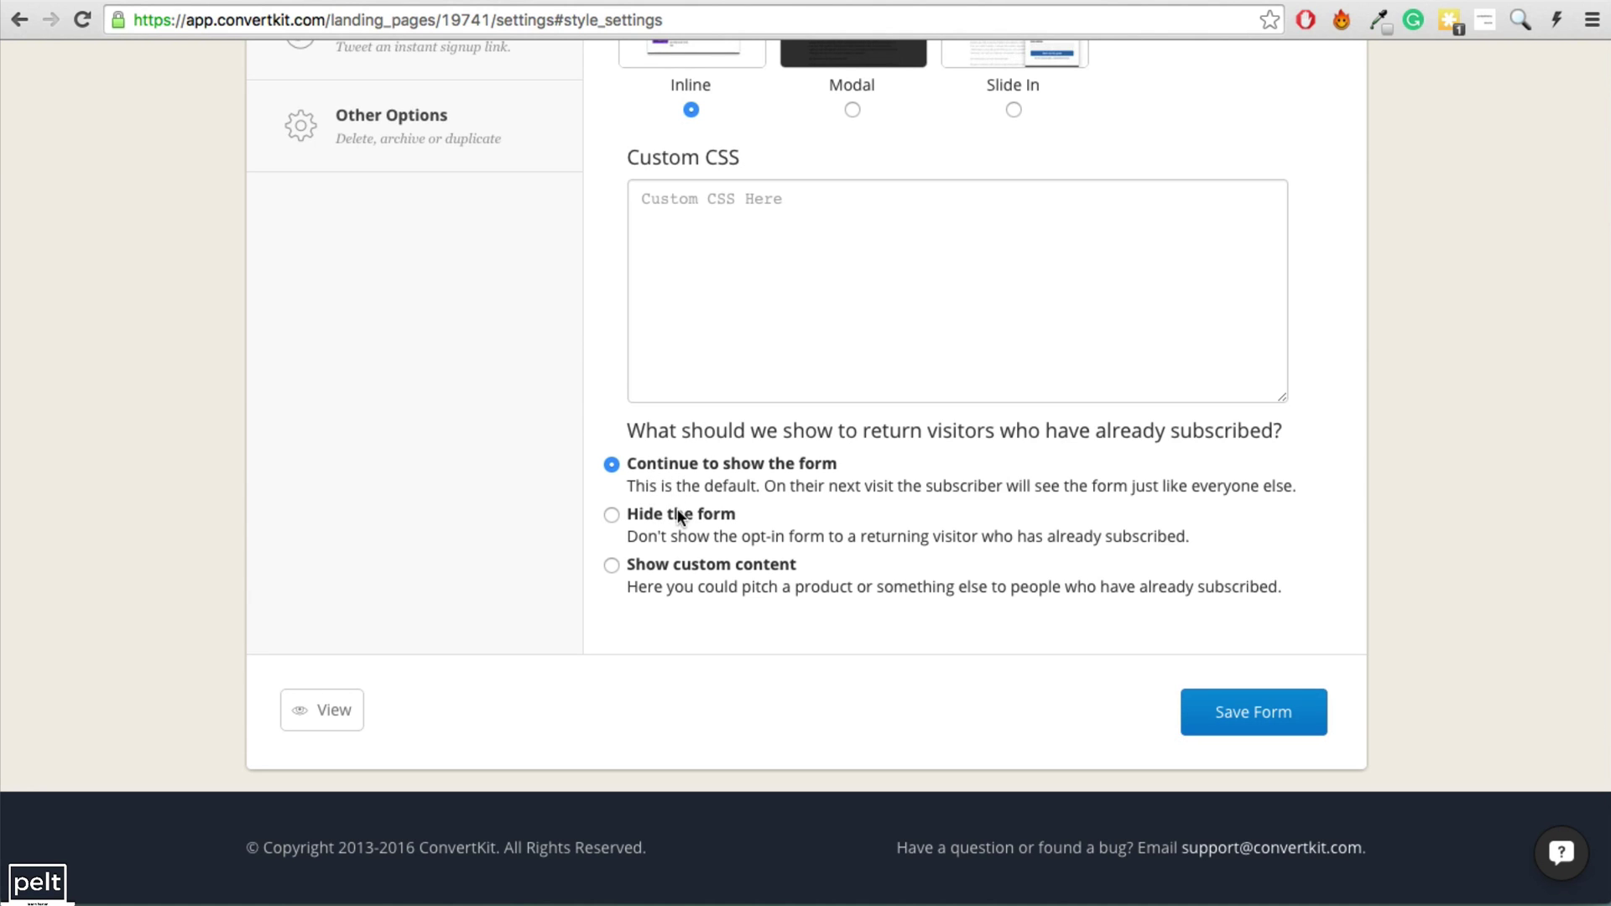
pyautogui.click(611, 566)
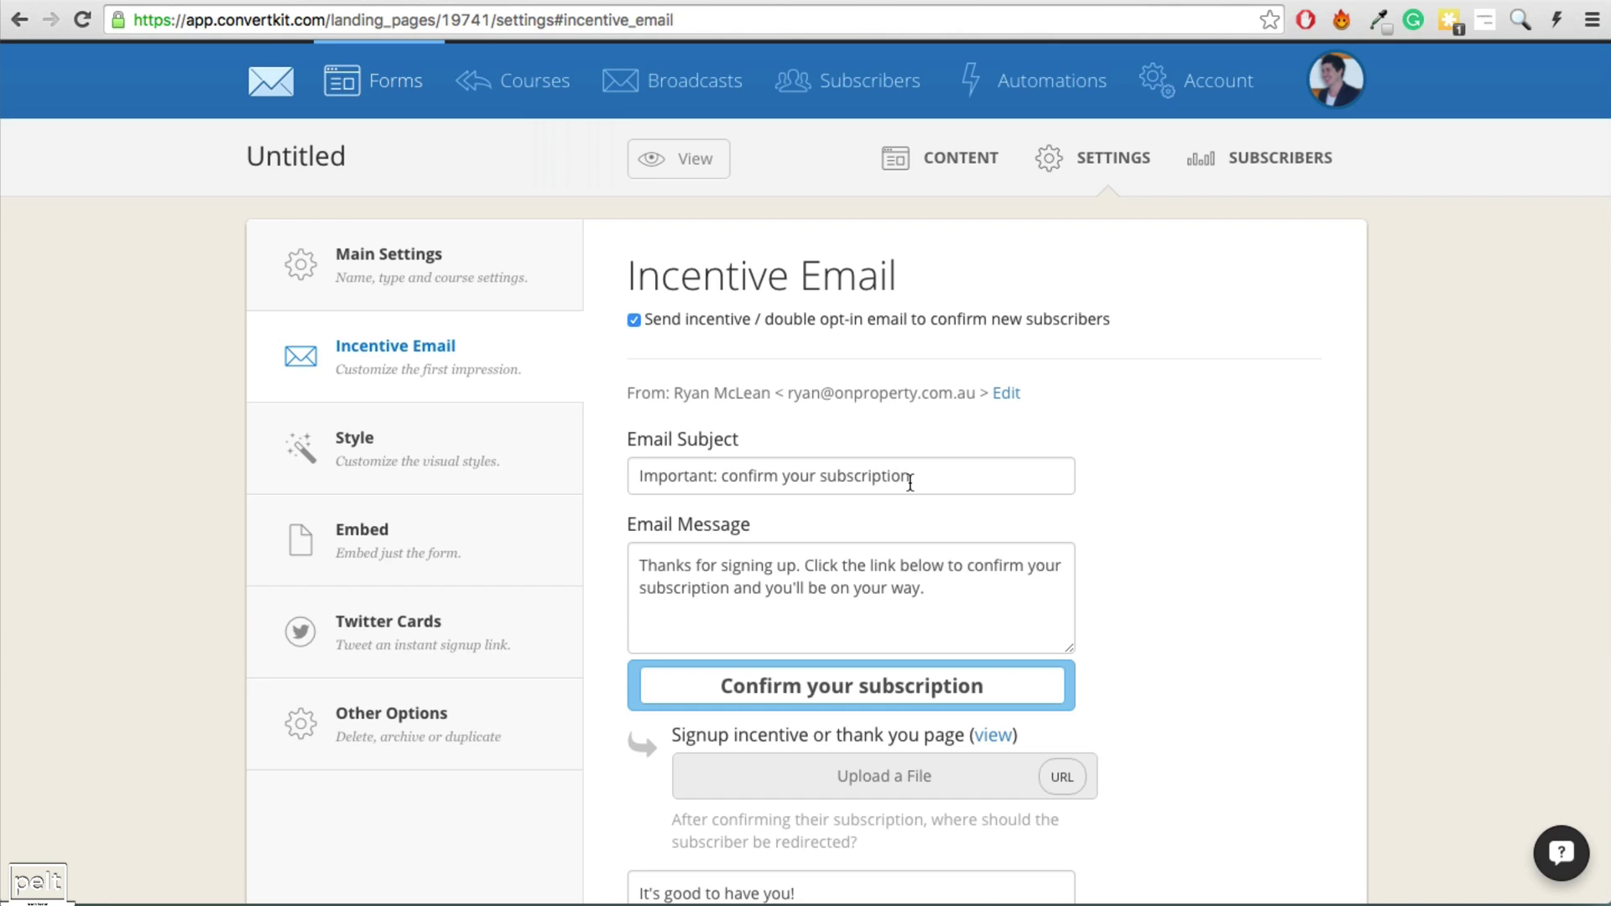
# Write the incentive email: subject "Here's Your Freebie", message "Click the link below to get it", button "Get My Freebie", with a URL as signup incentive.
pyautogui.tripleClick(912, 477)
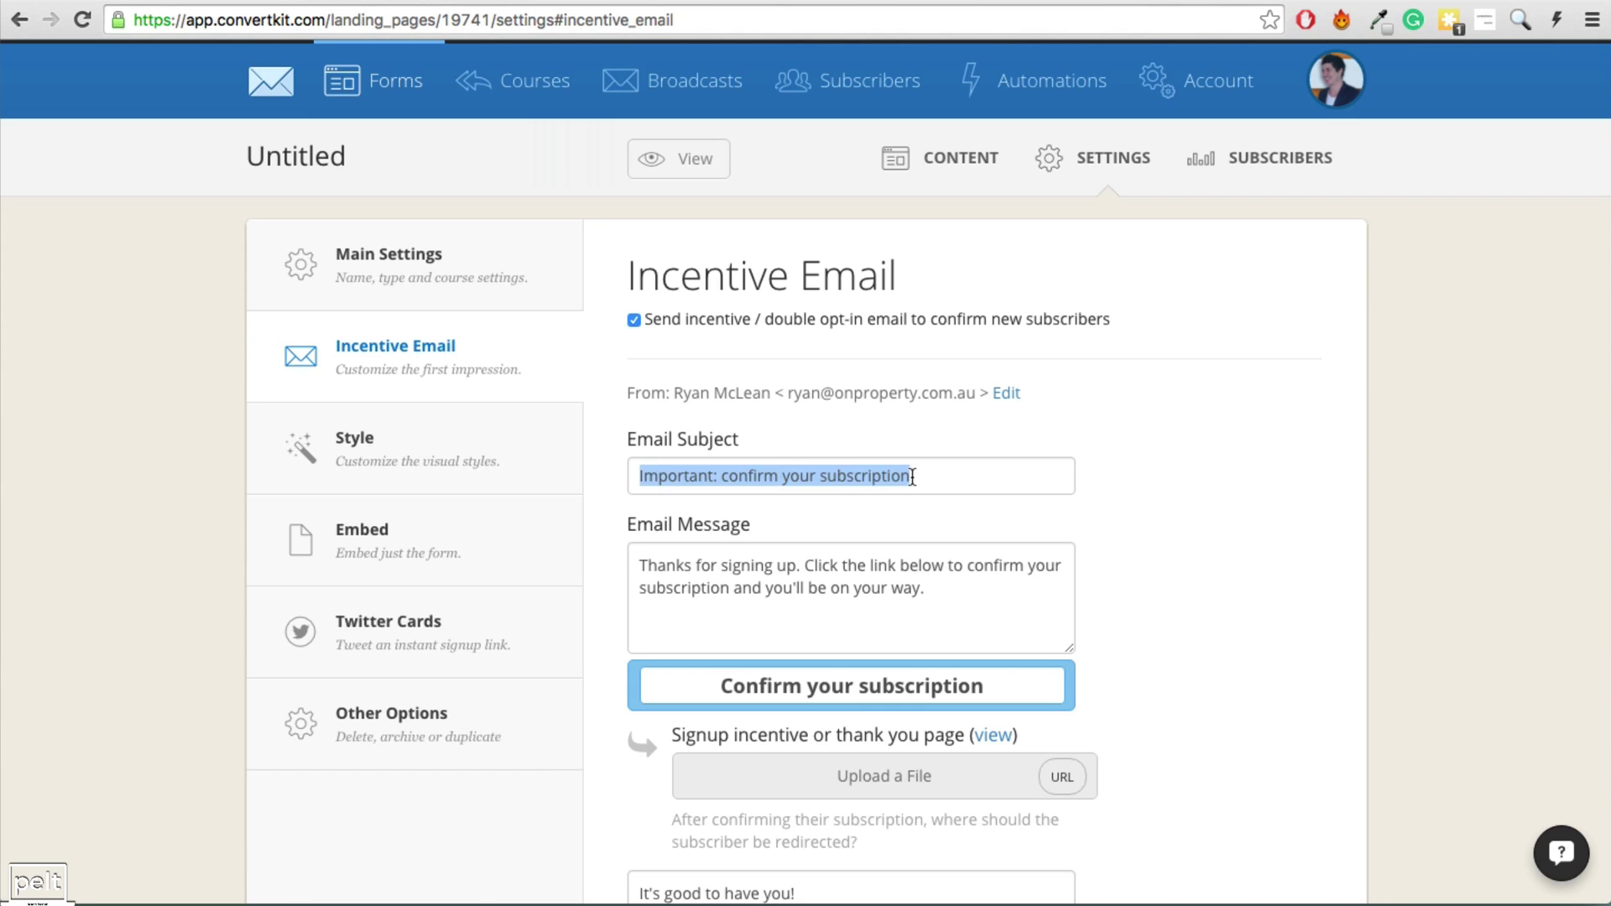
pyautogui.write("Here's Your")
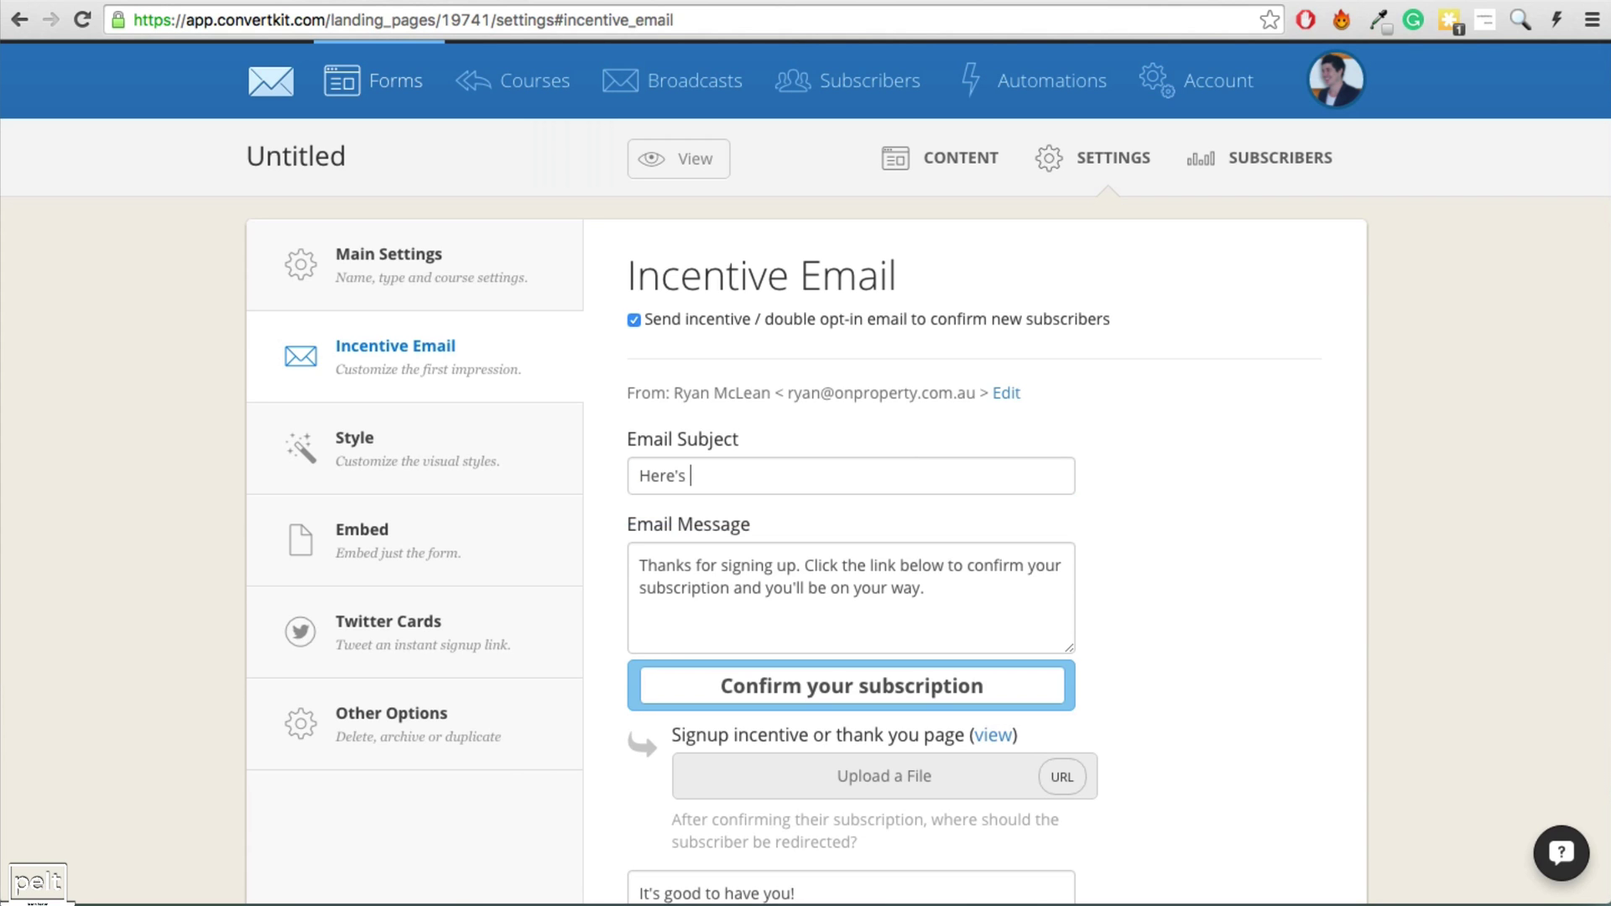
pyautogui.write(' Freebie')
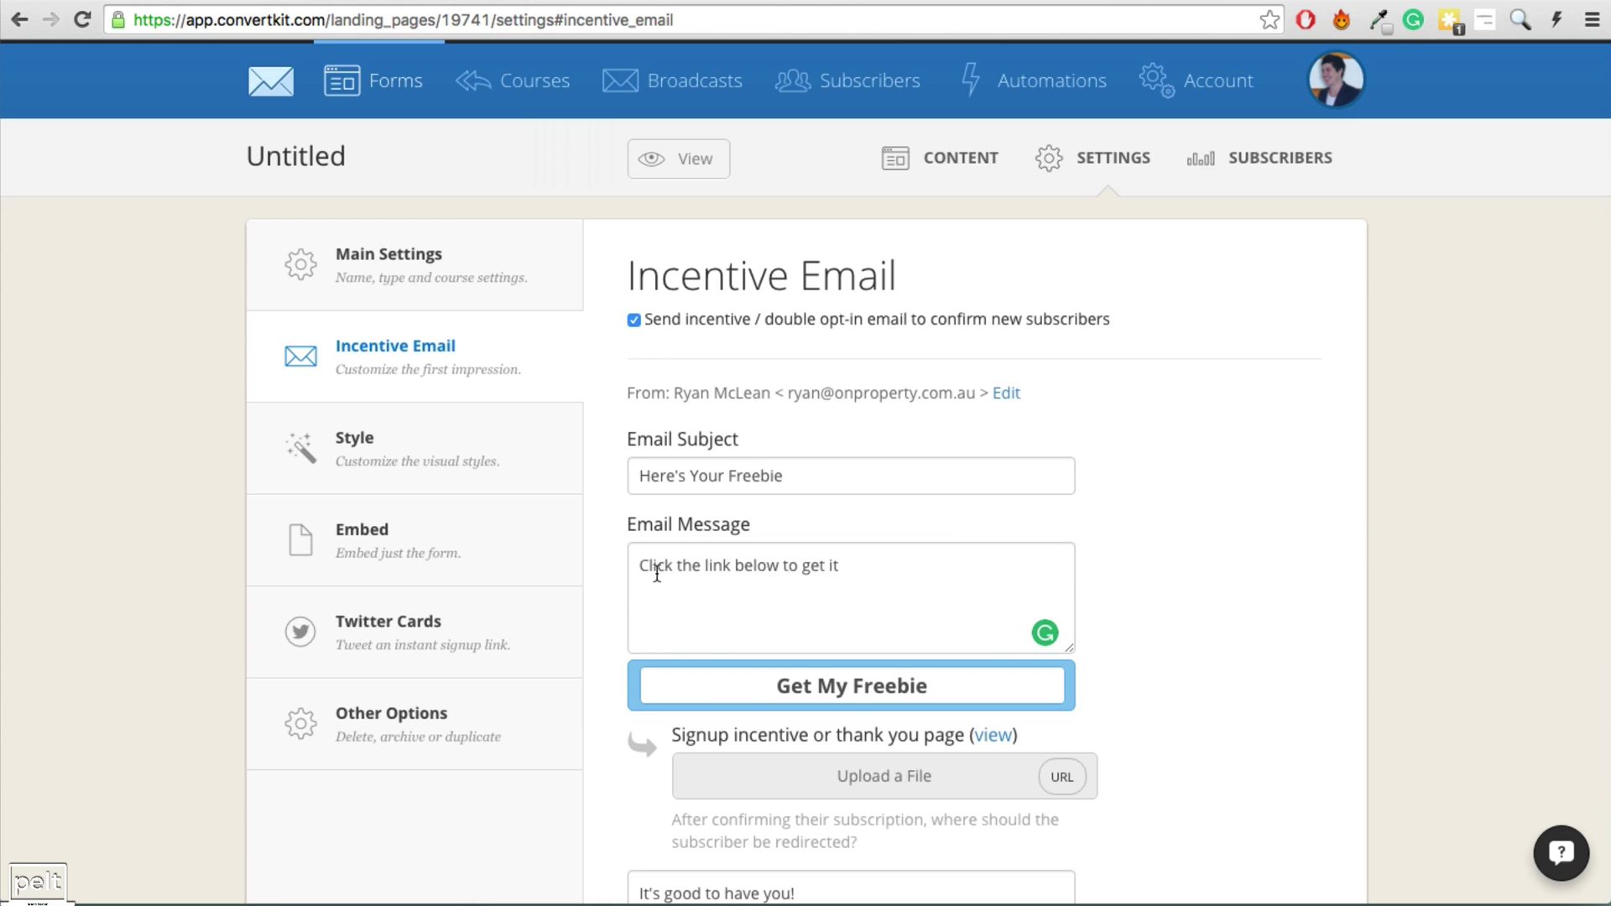
pyautogui.moveTo(657, 572); pyautogui.dragTo(890, 576)
pyautogui.click(899, 570)
pyautogui.click(1061, 777)
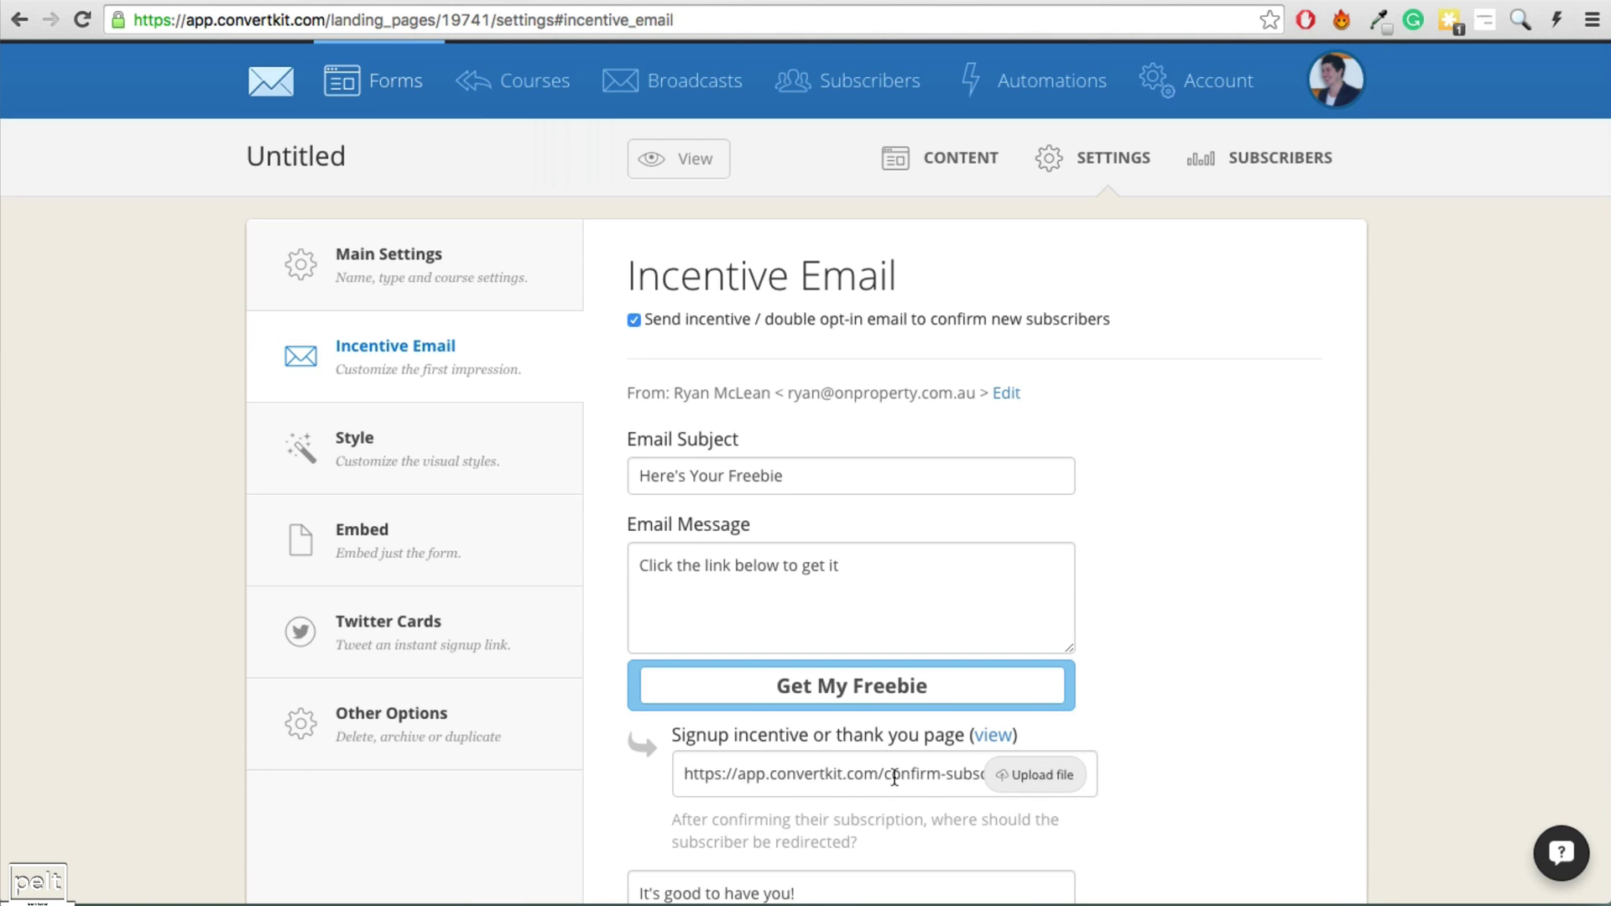
pyautogui.scroll(-2, 891, 755)
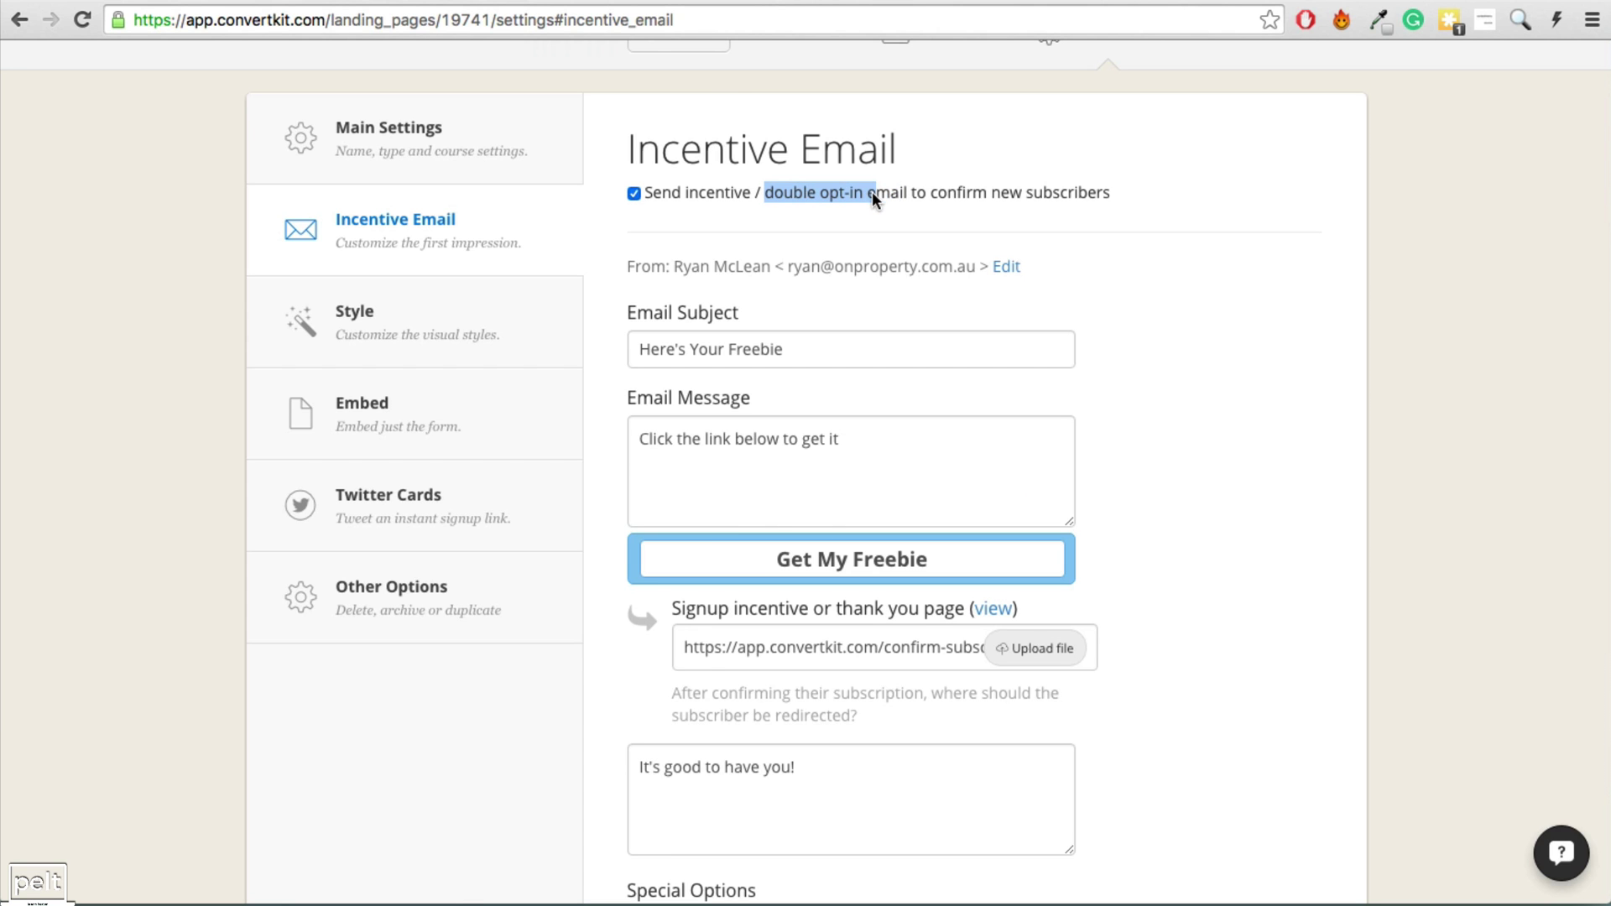
# Assign the [OP] General email course to the form and make it mandatory for all new subscribers.
pyautogui.scroll(-4, 839, 282)
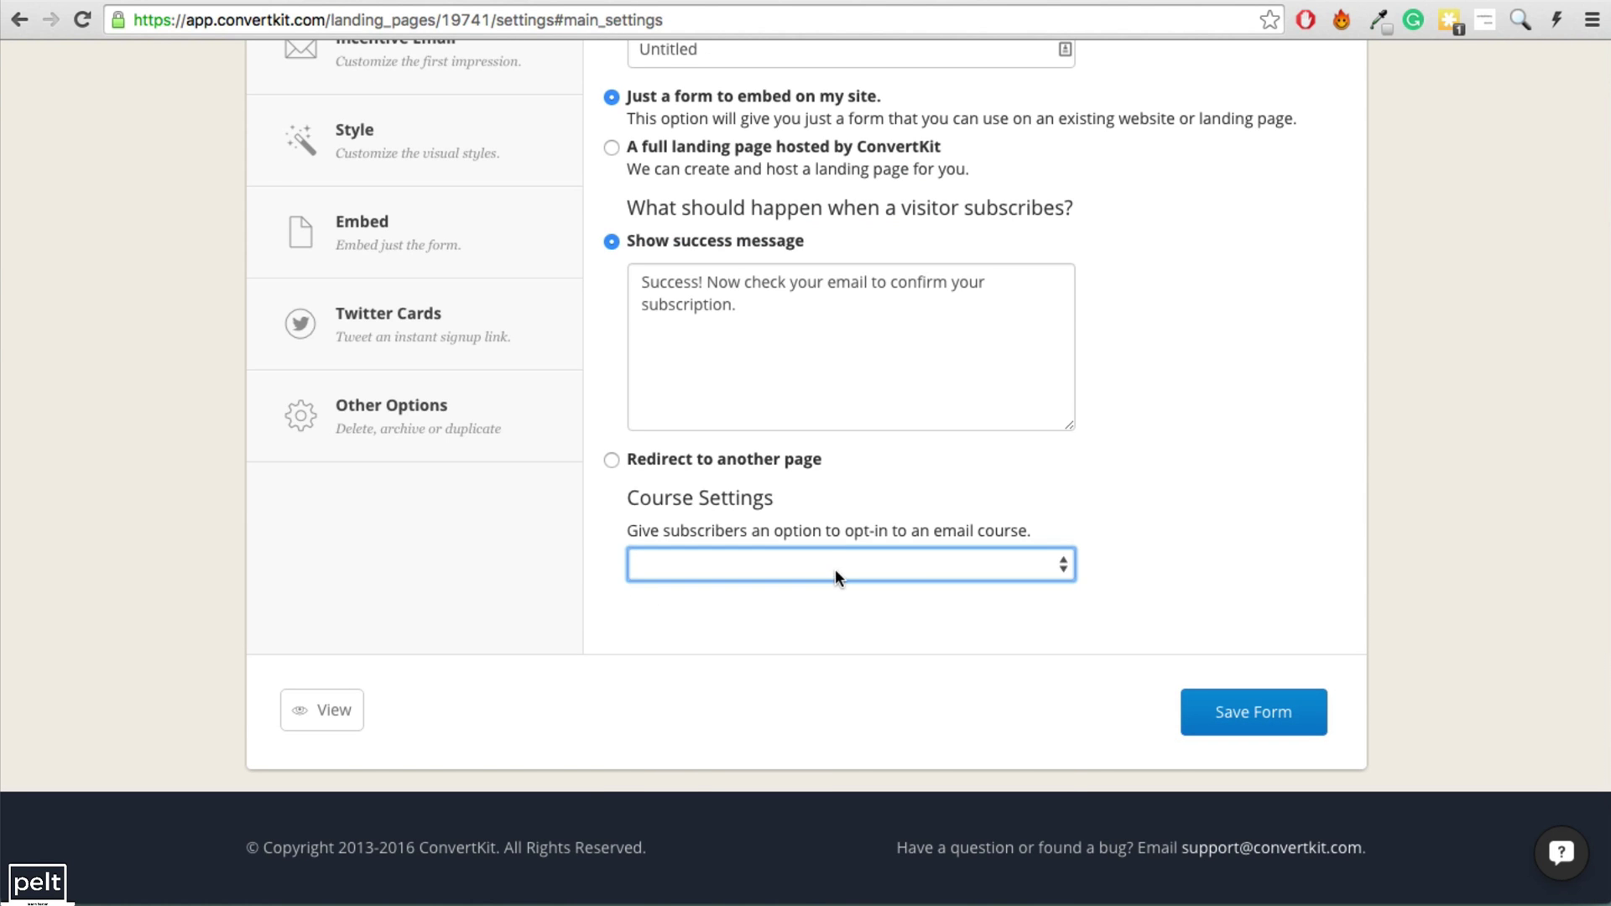
pyautogui.click(834, 569)
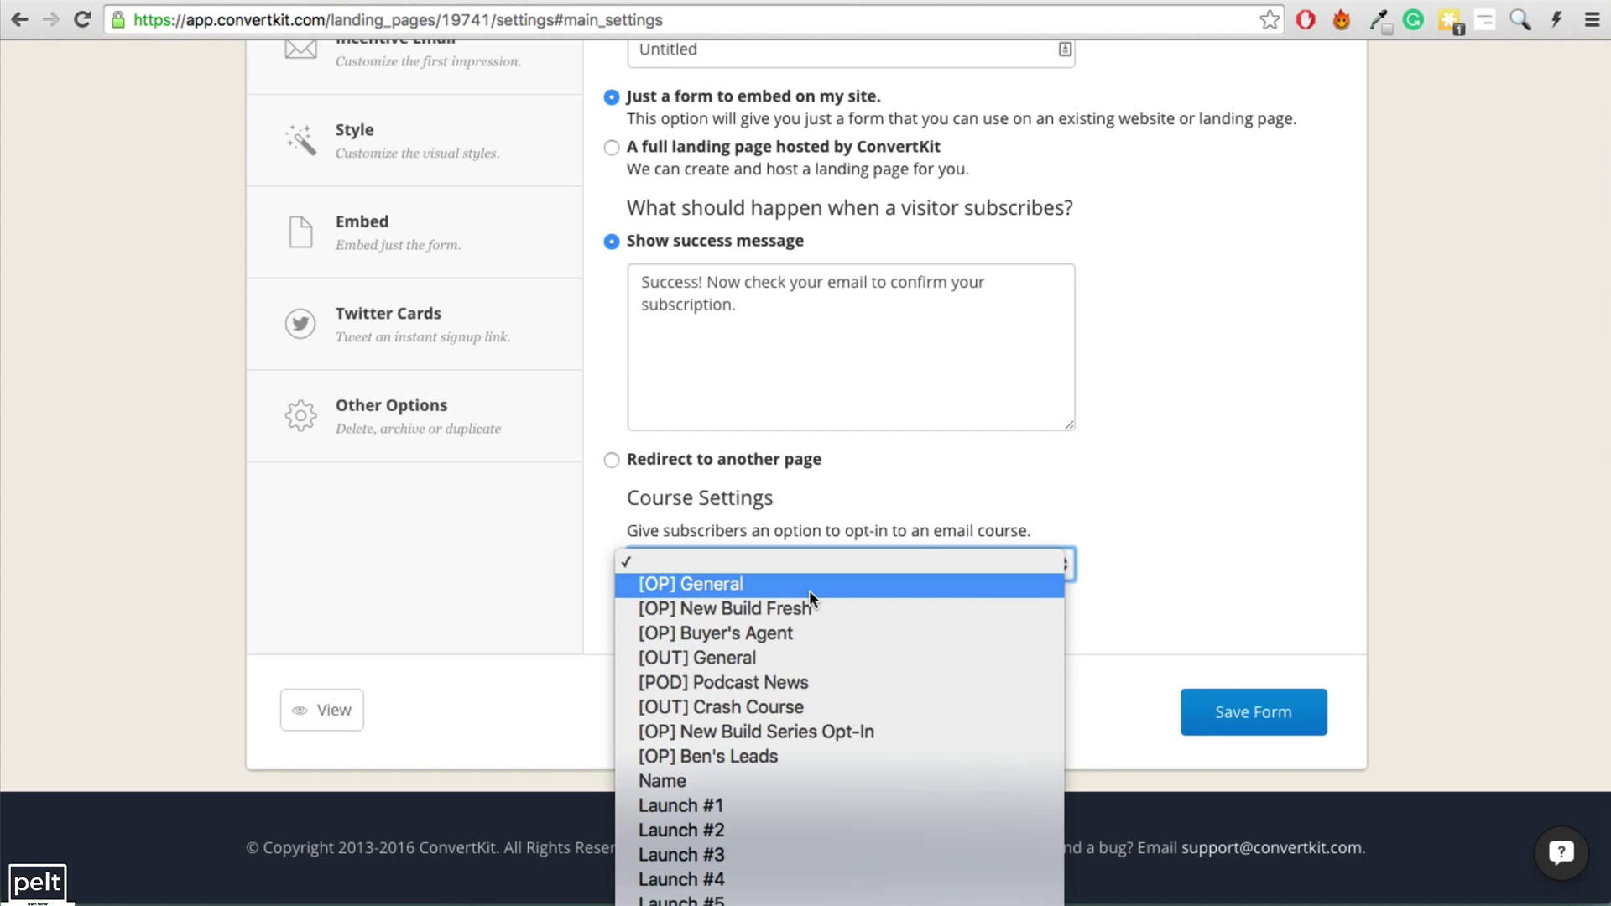
pyautogui.click(808, 590)
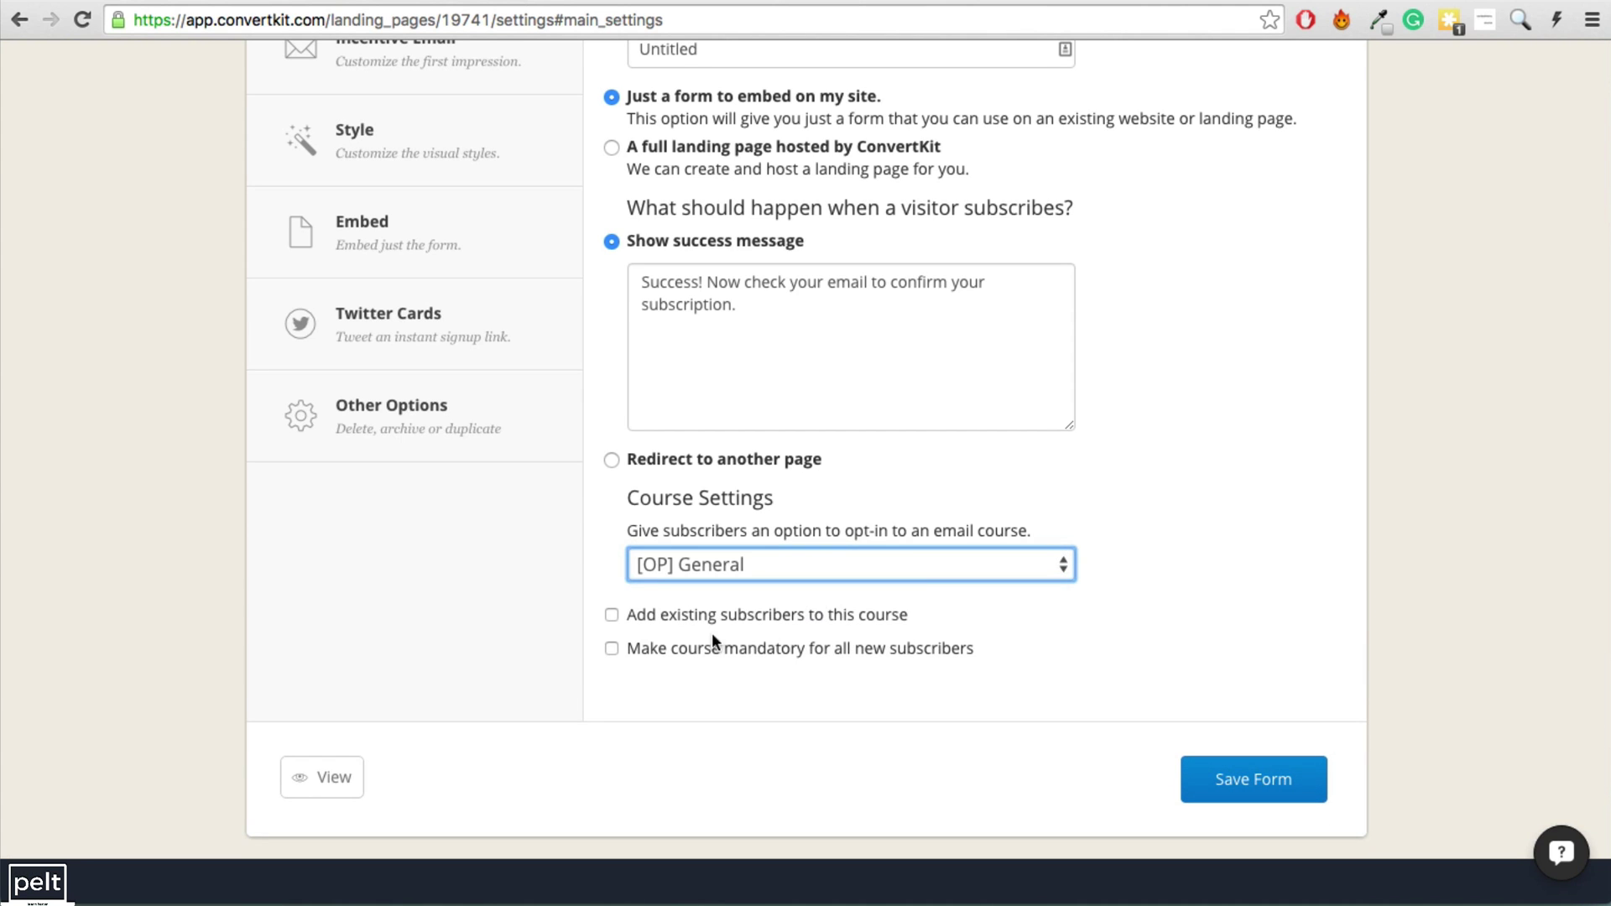
pyautogui.click(611, 647)
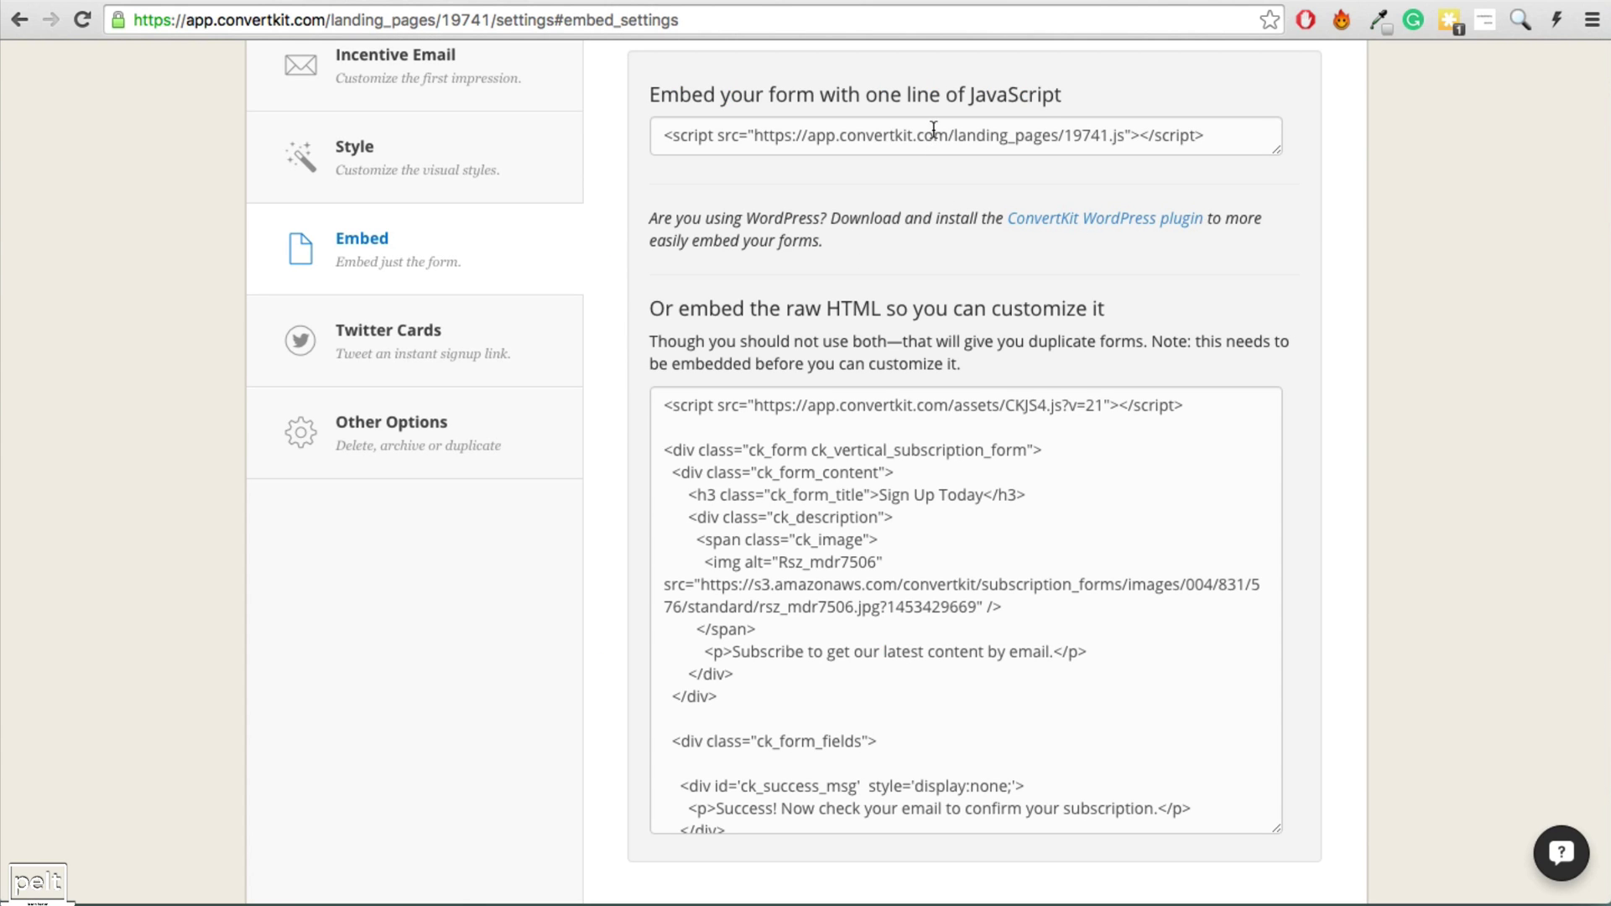
# Examine the form's embed options, highlighting the one-line JavaScript code and looking at the raw HTML.
pyautogui.moveTo(664, 136); pyautogui.dragTo(1254, 135)
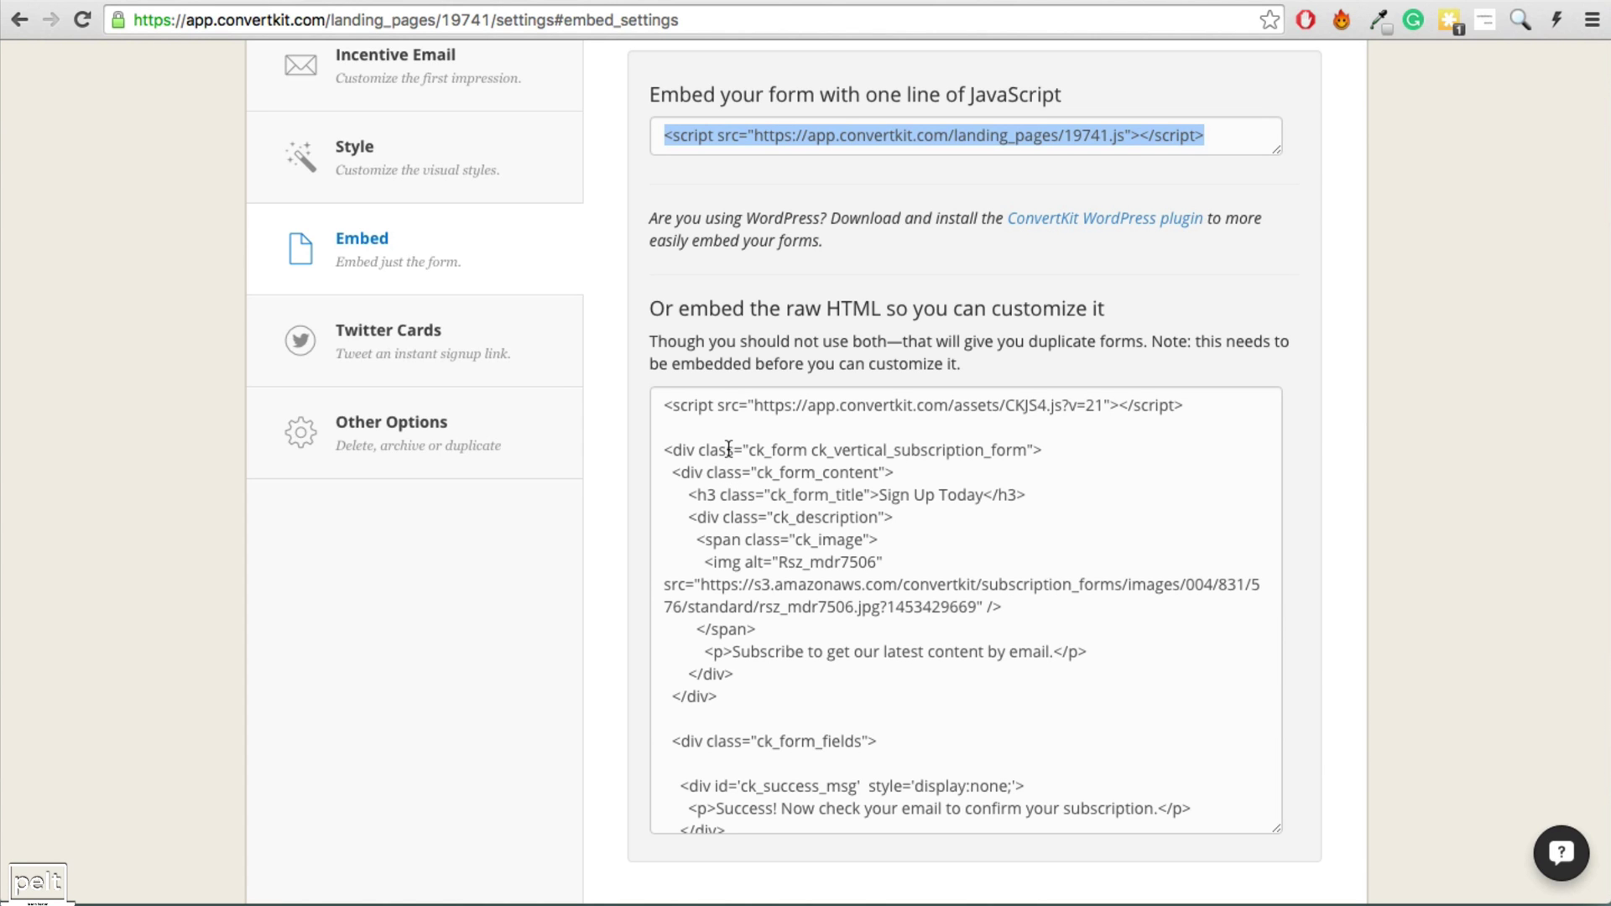
pyautogui.click(763, 597)
pyautogui.scroll(2, 818, 633)
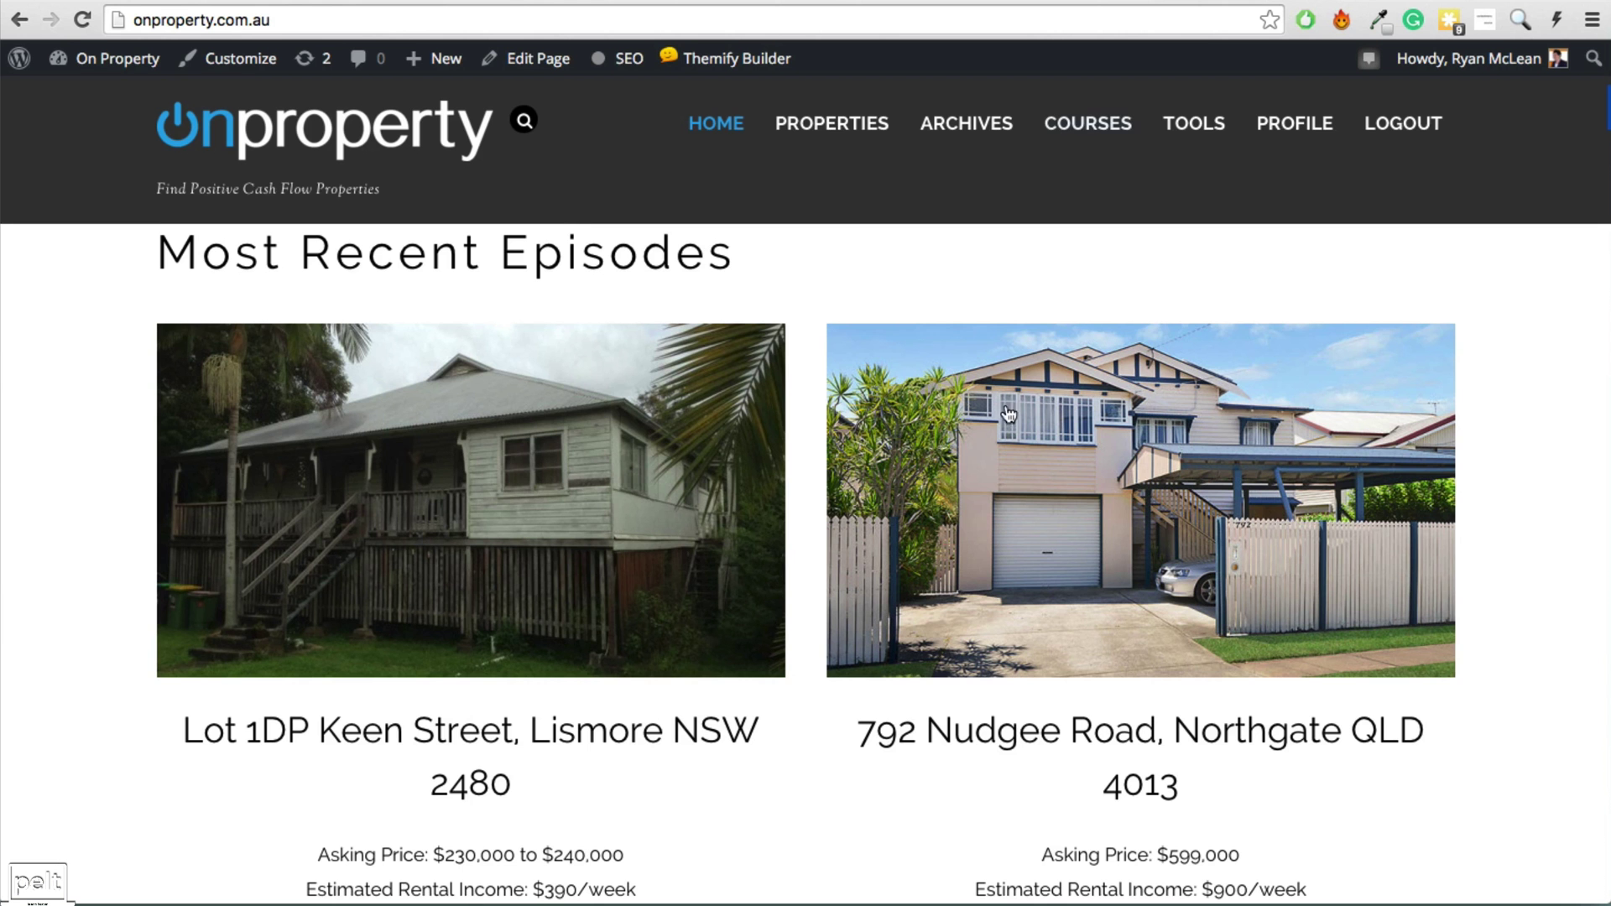
# Demonstrate the "10 Positive Cash Flow Properties" opt-in on the onproperty.com.au homepage and the one on the onproperty.com.au/free landing page.
pyautogui.scroll(-8, 1007, 417)
pyautogui.scroll(-10, 1006, 417)
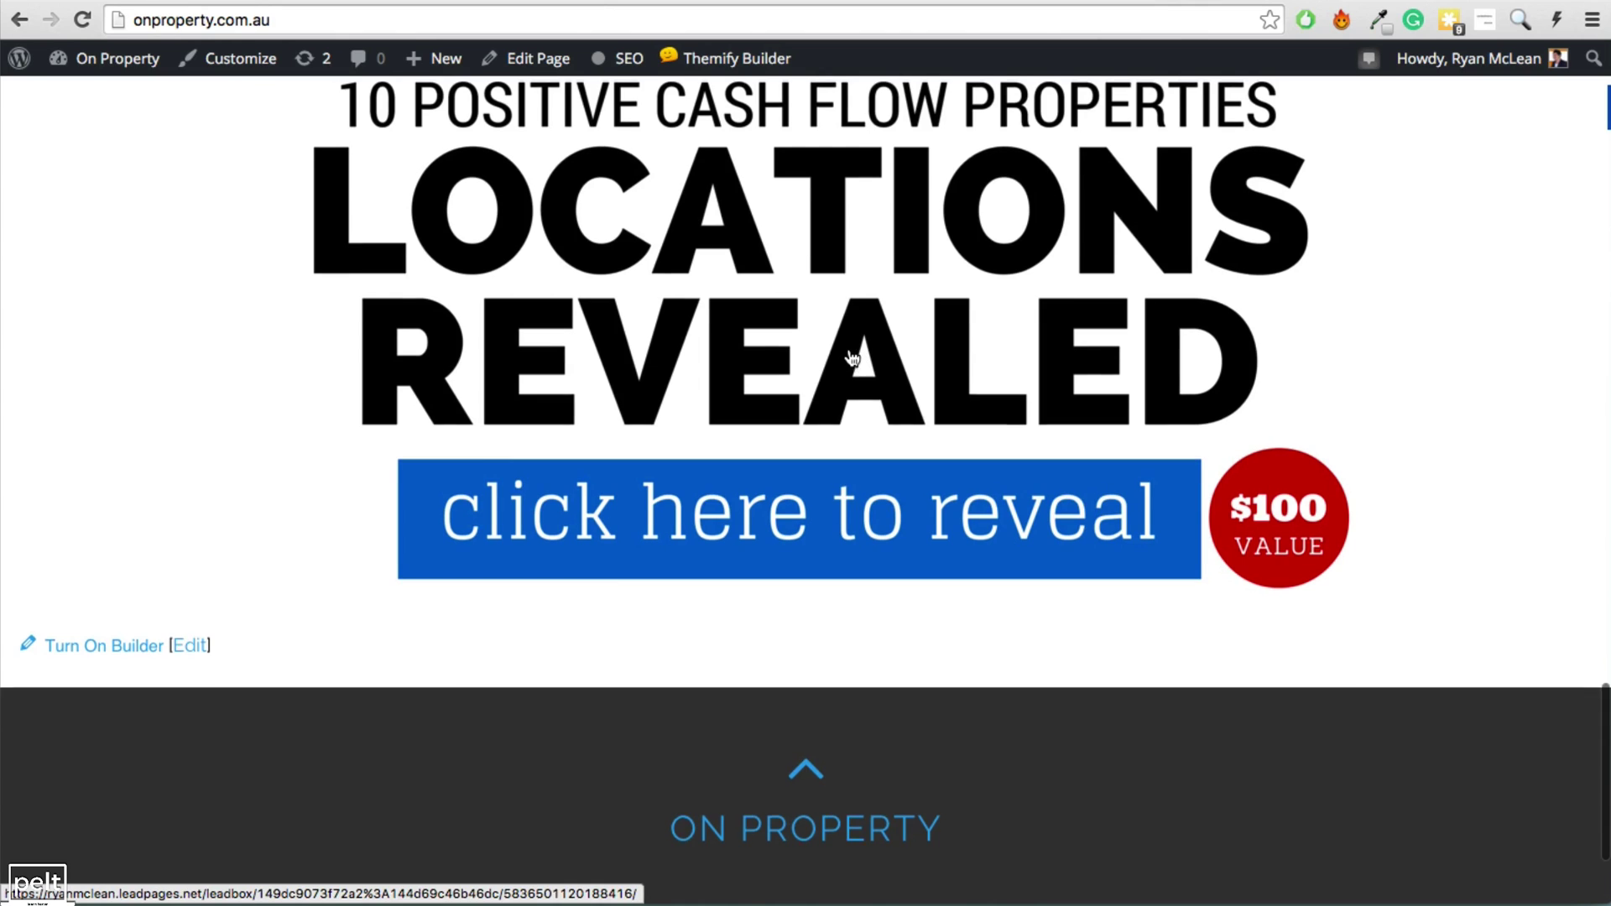
pyautogui.click(853, 362)
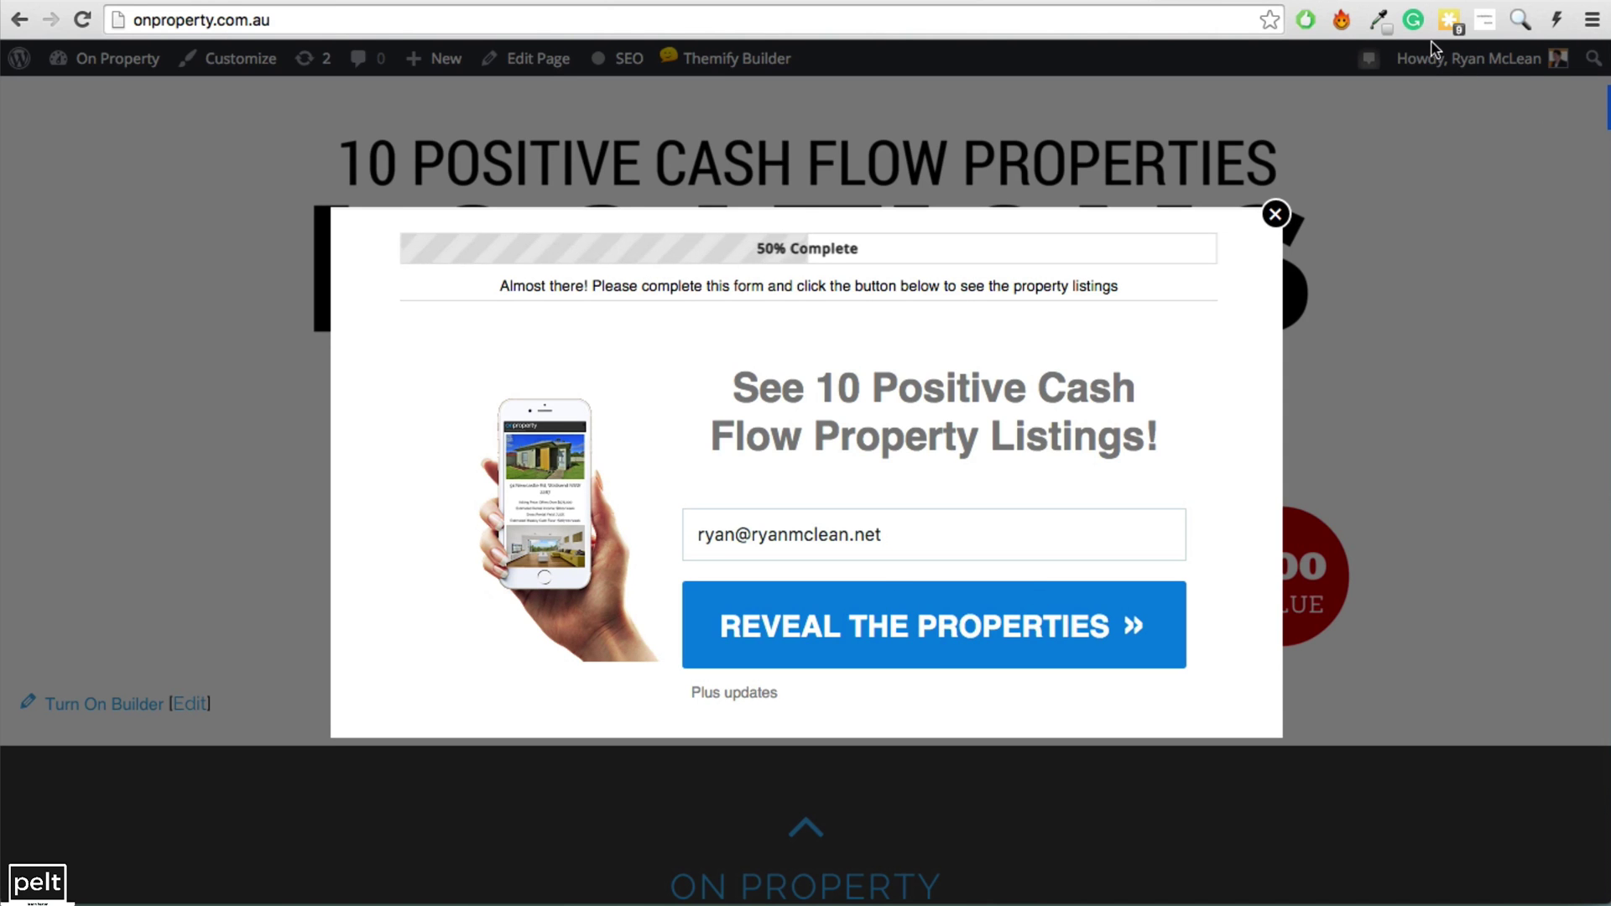
pyautogui.press('Return')
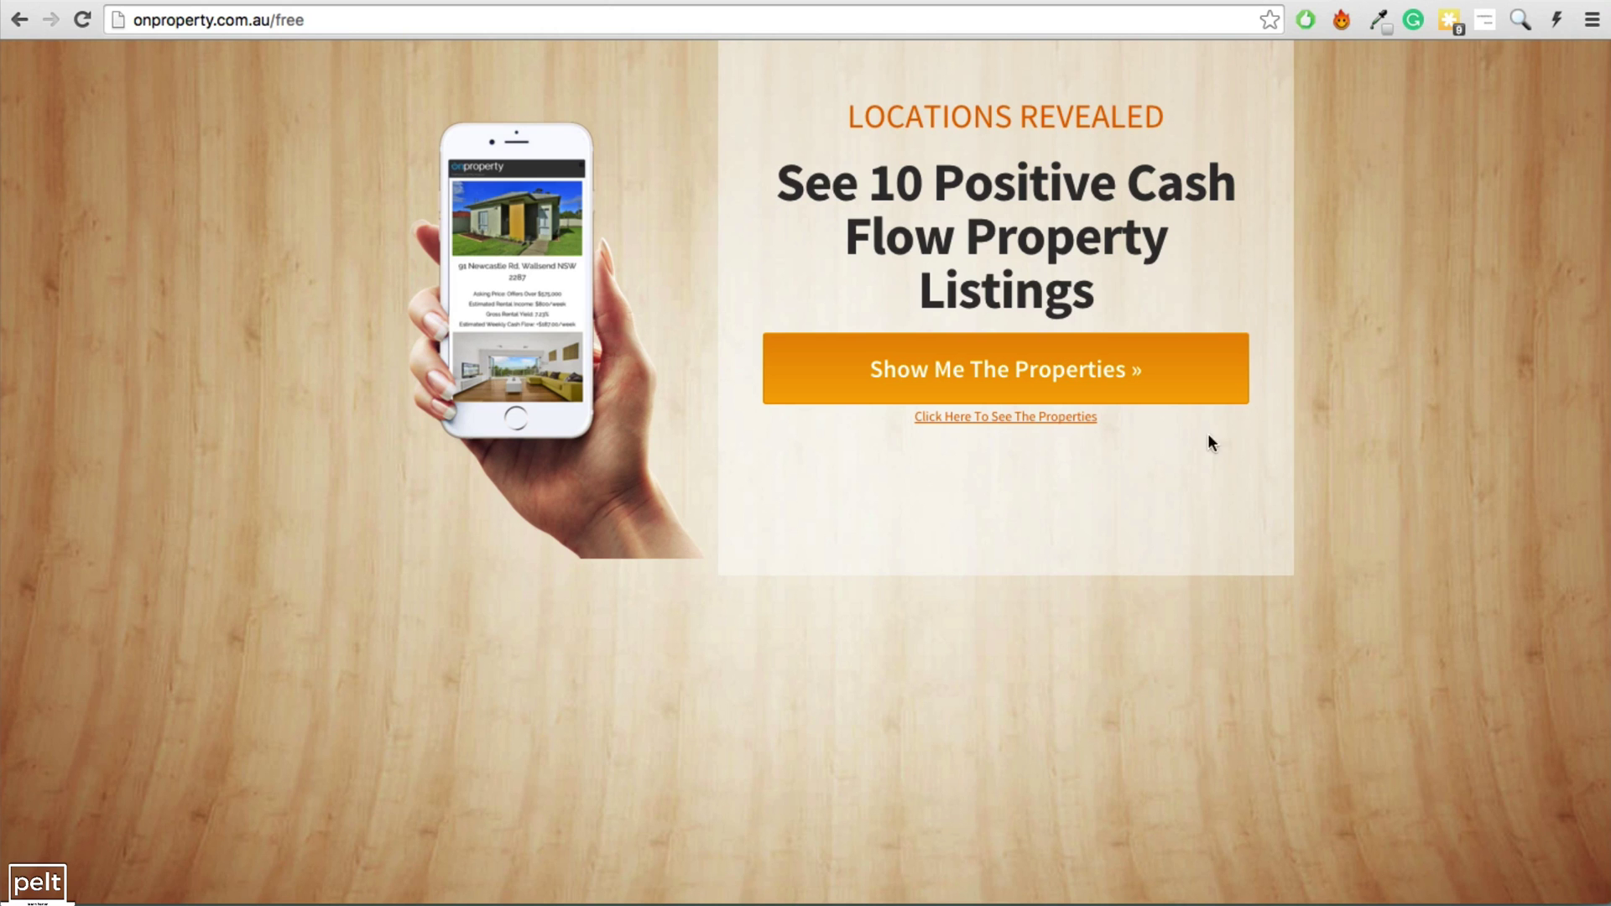
pyautogui.click(1018, 370)
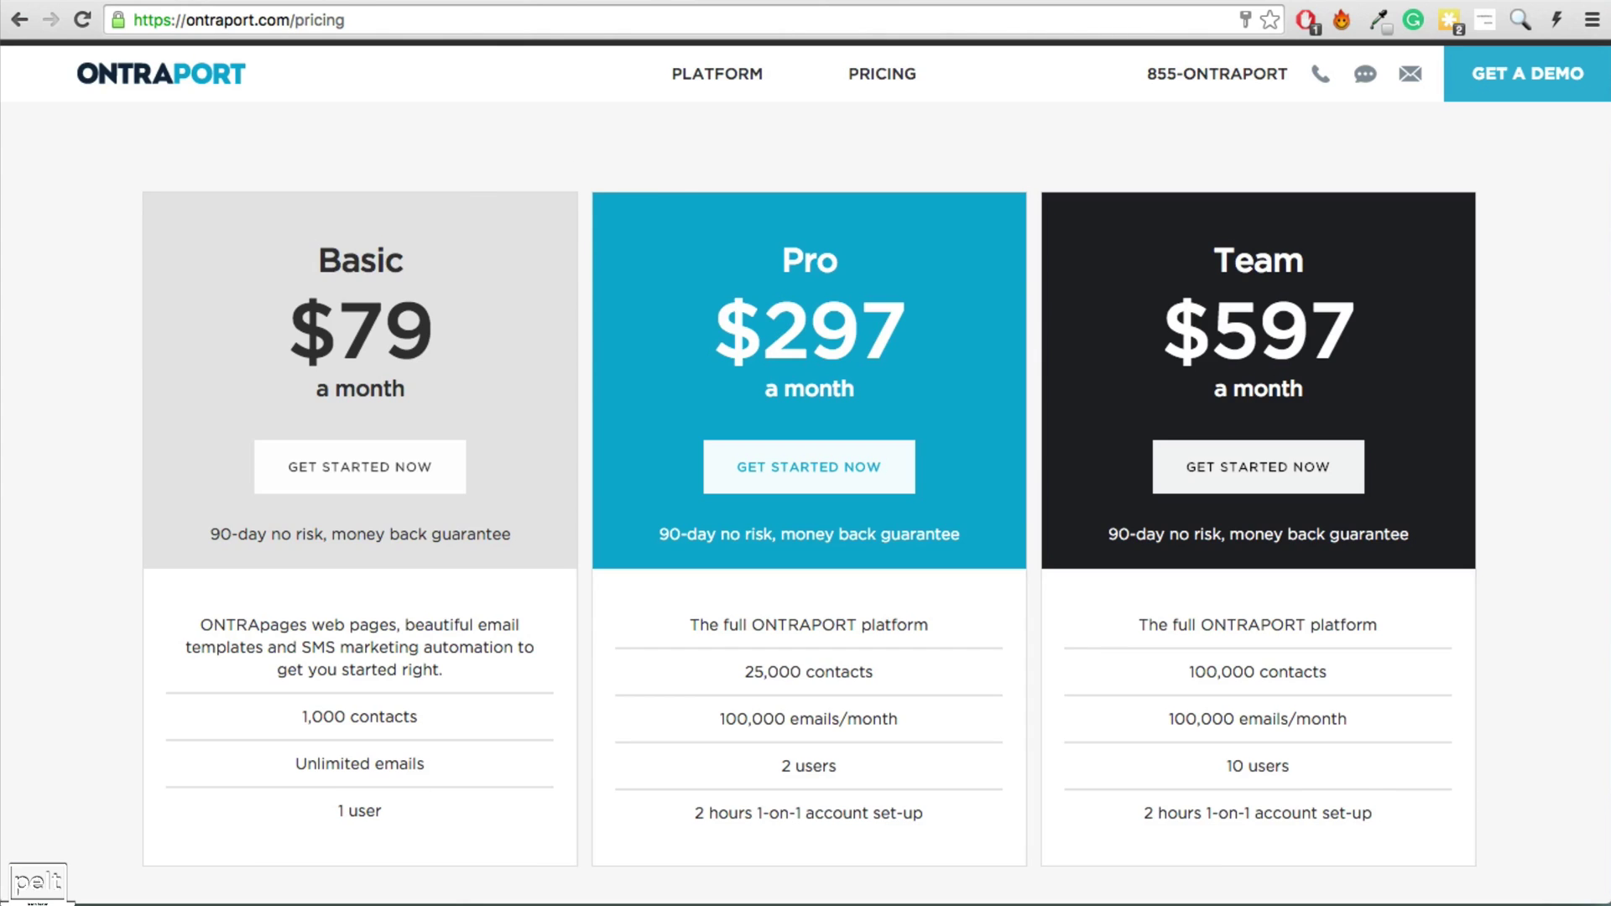
# Switch from the ONTRAPORT pricing page back to the form's embed settings in ConvertKit.
pyautogui.click(531, 3)
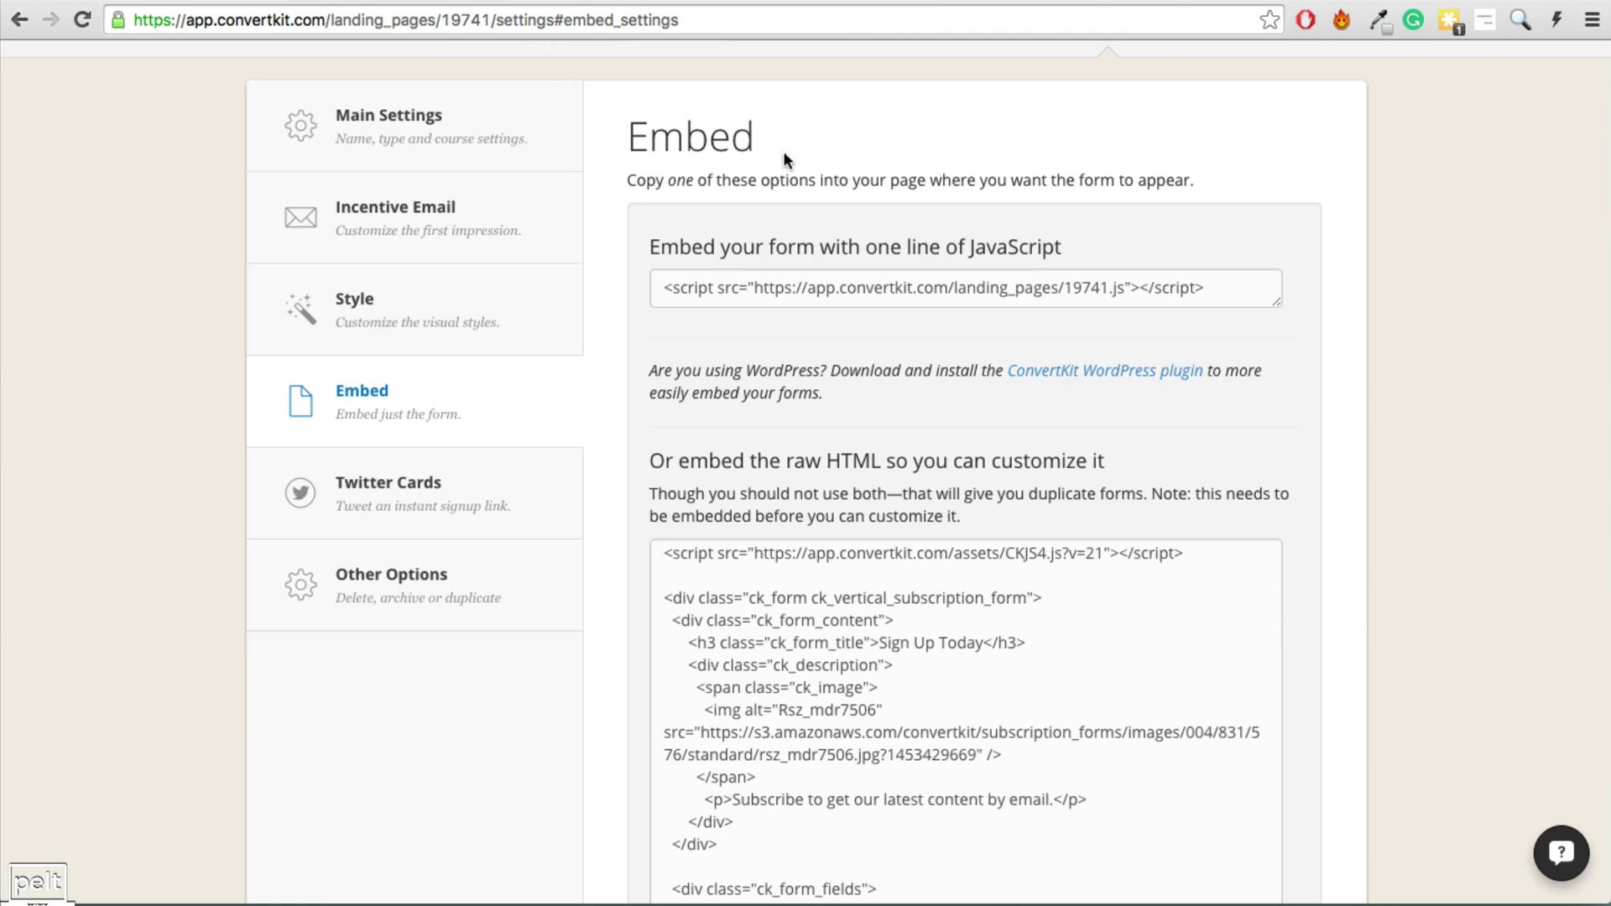
# Start a new automation rule that is triggered when a subscriber clicks a link.
pyautogui.scroll(3, 1040, 168)
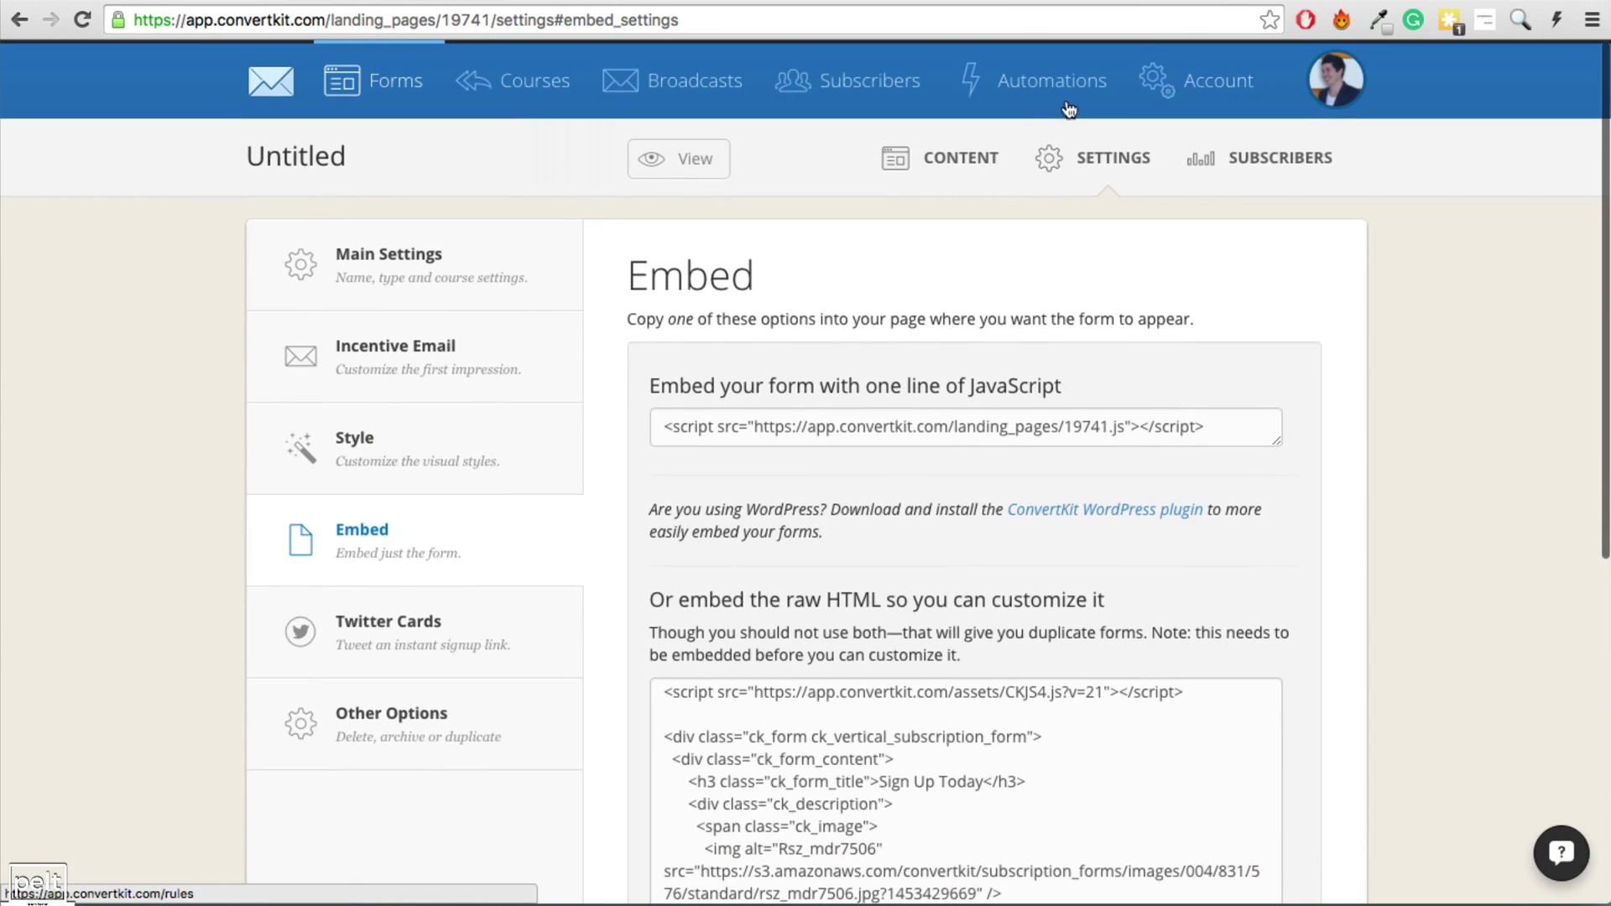
pyautogui.click(1046, 90)
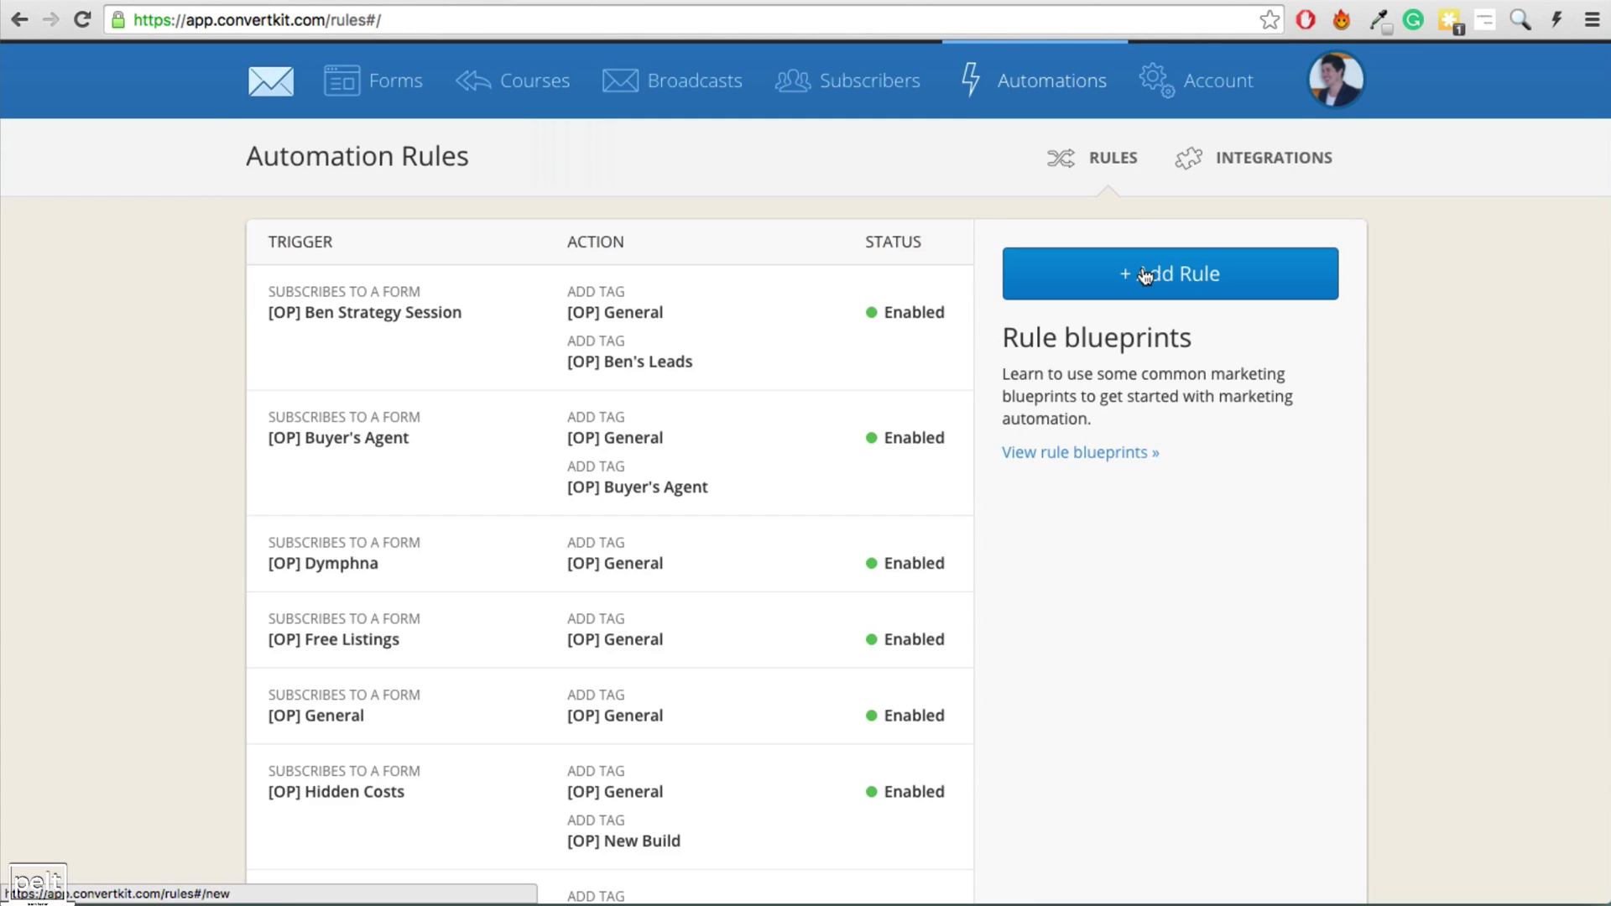
pyautogui.click(1143, 274)
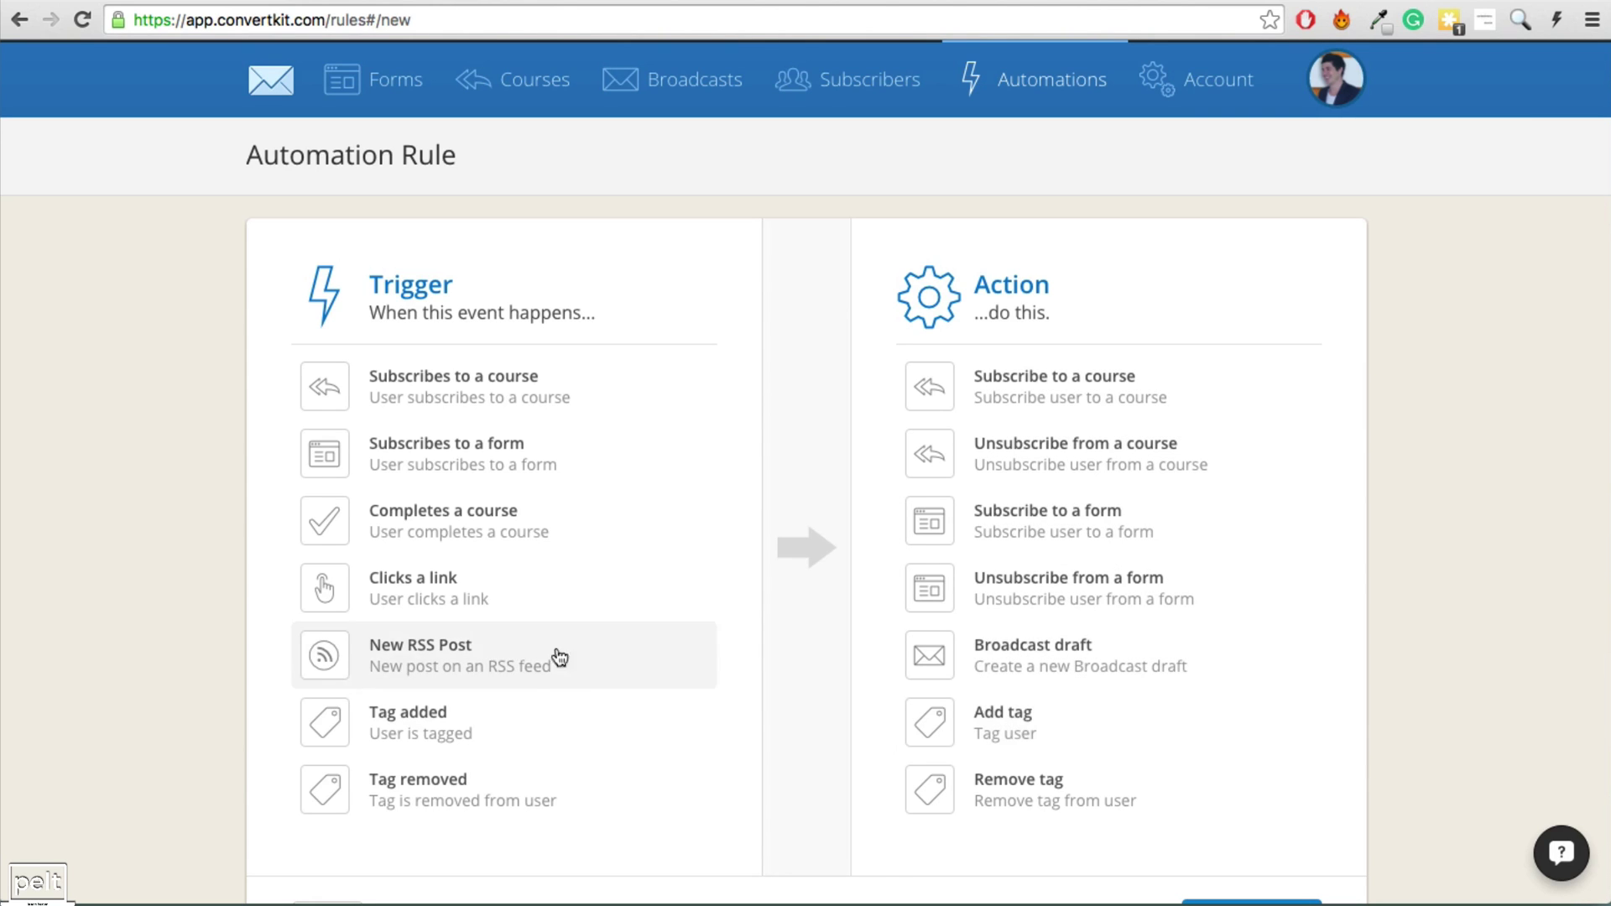
pyautogui.click(424, 595)
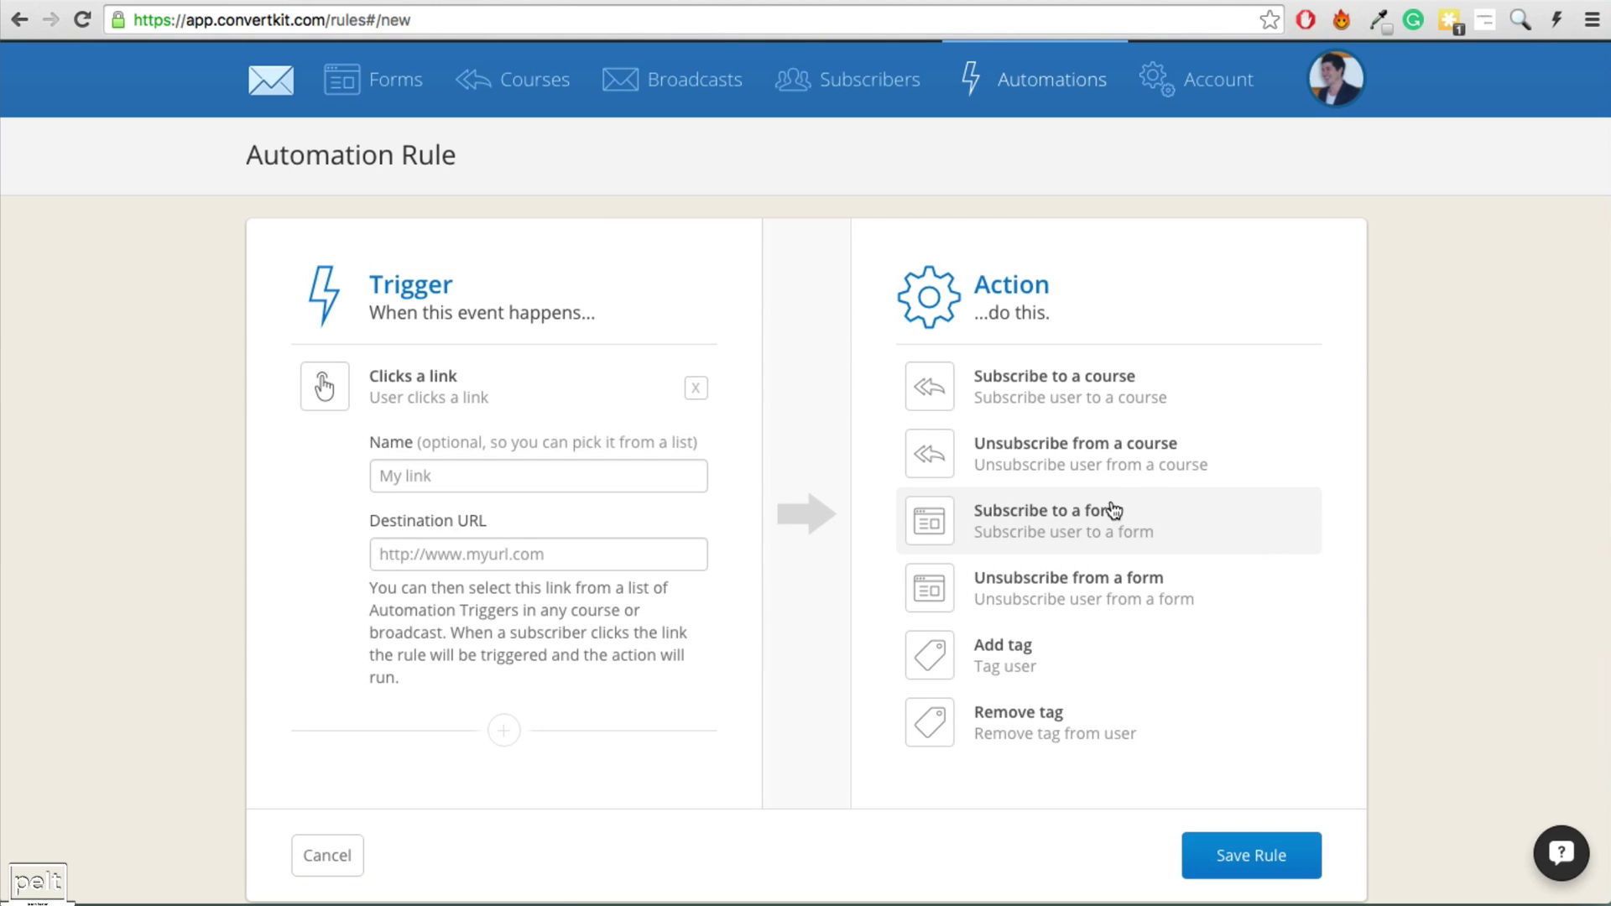
# Add a Subscribe to a course action and an Add tag action to the link-click rule.
pyautogui.click(1099, 398)
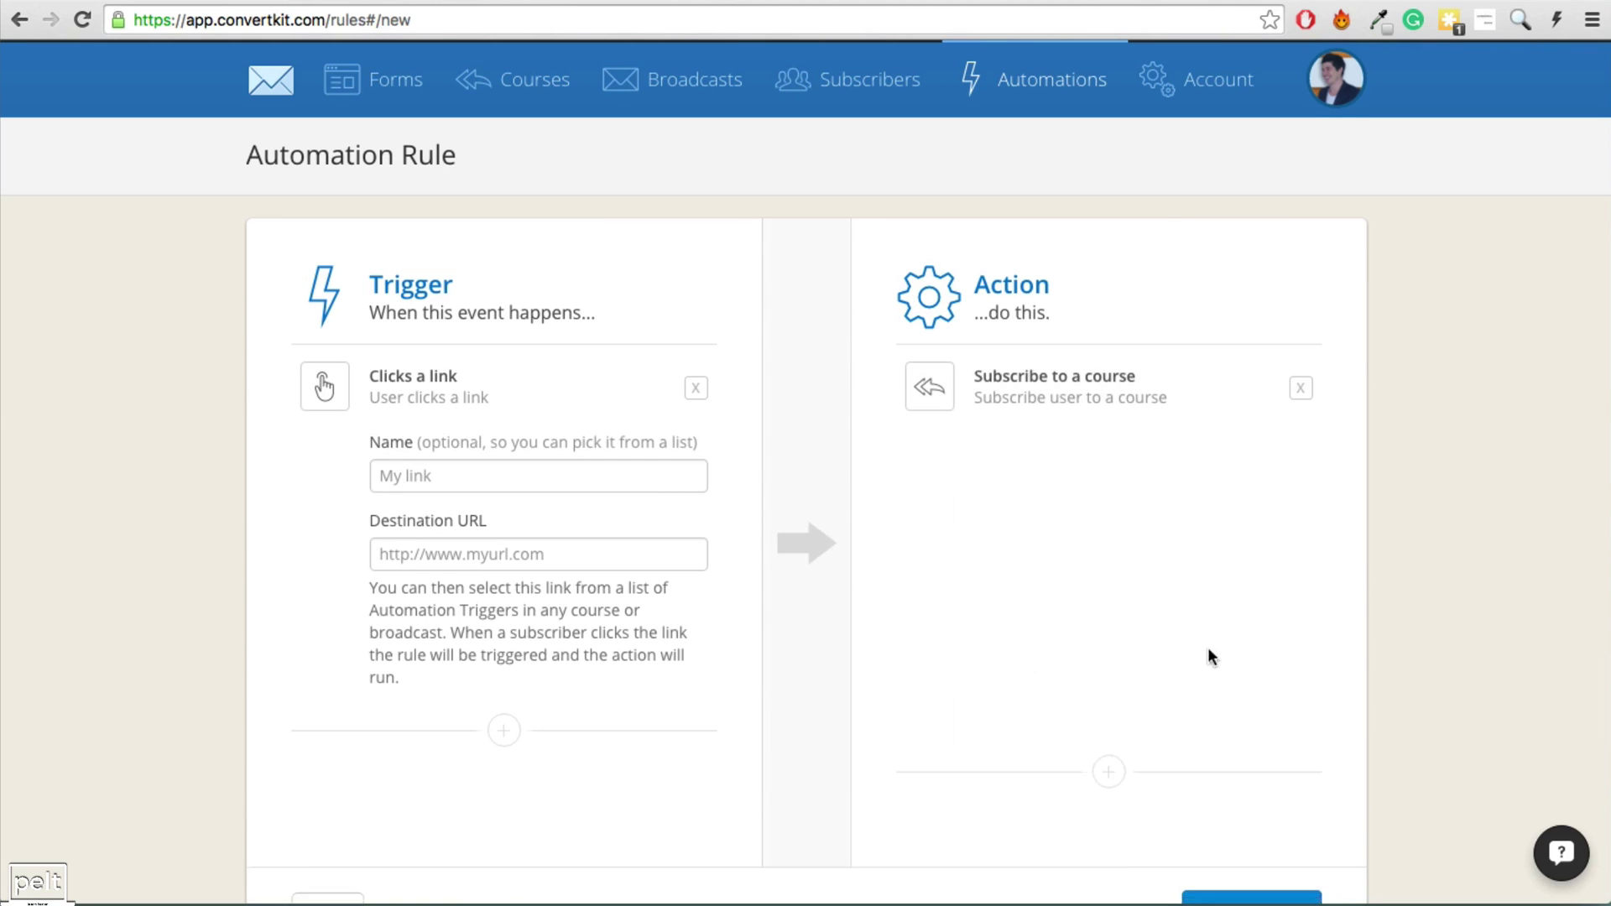
pyautogui.click(1109, 441)
pyautogui.scroll(-1, 1061, 770)
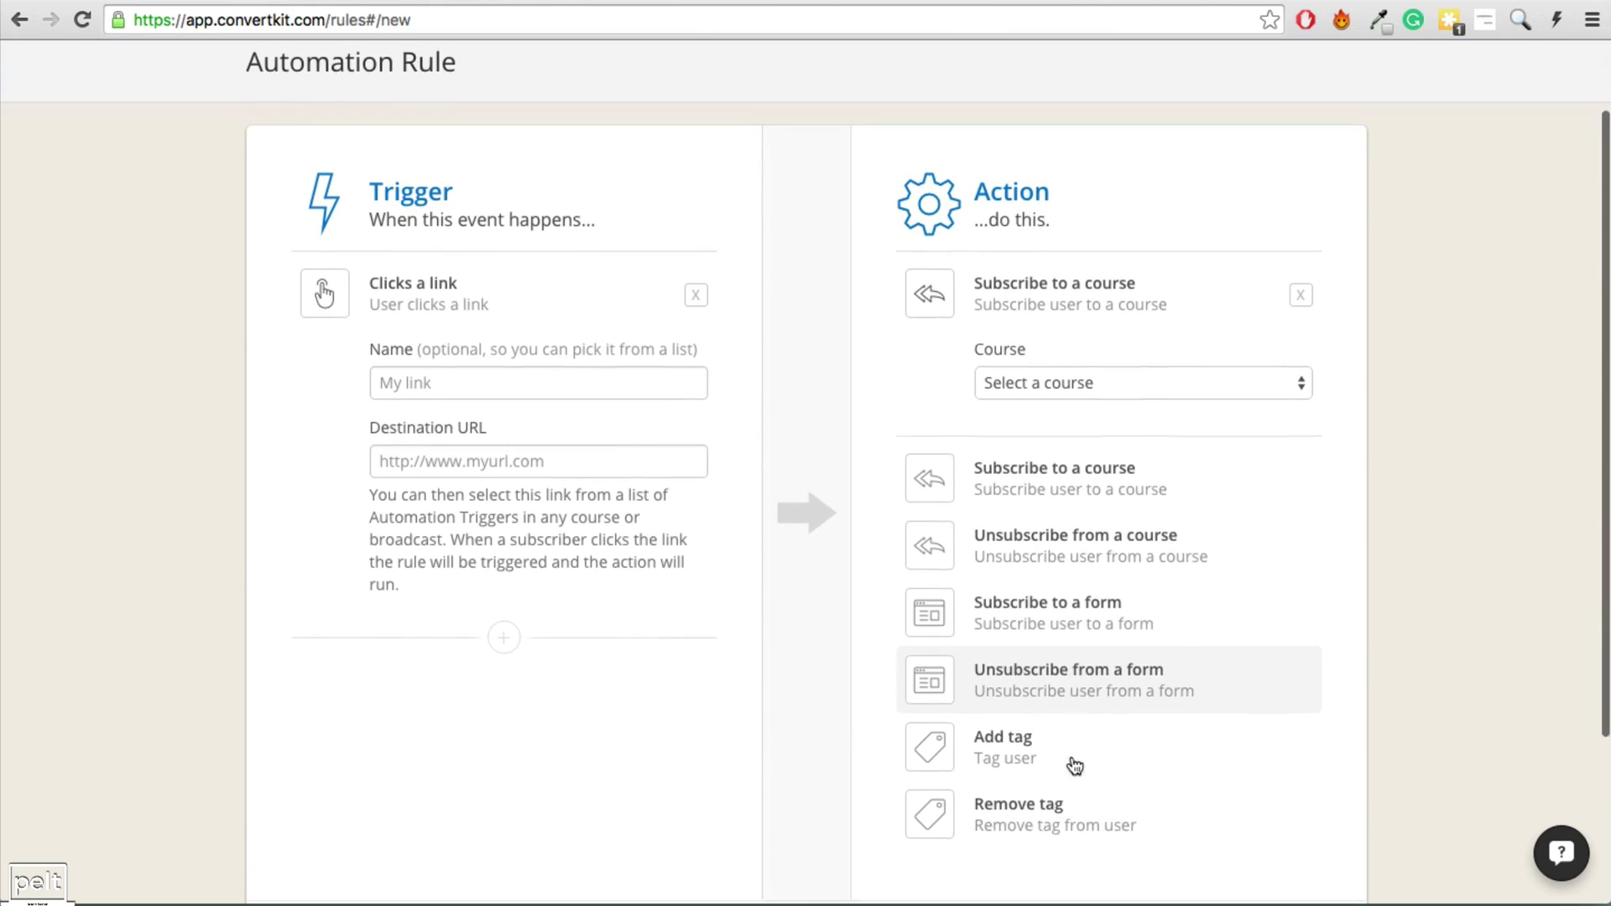
pyautogui.click(1014, 755)
pyautogui.click(1135, 562)
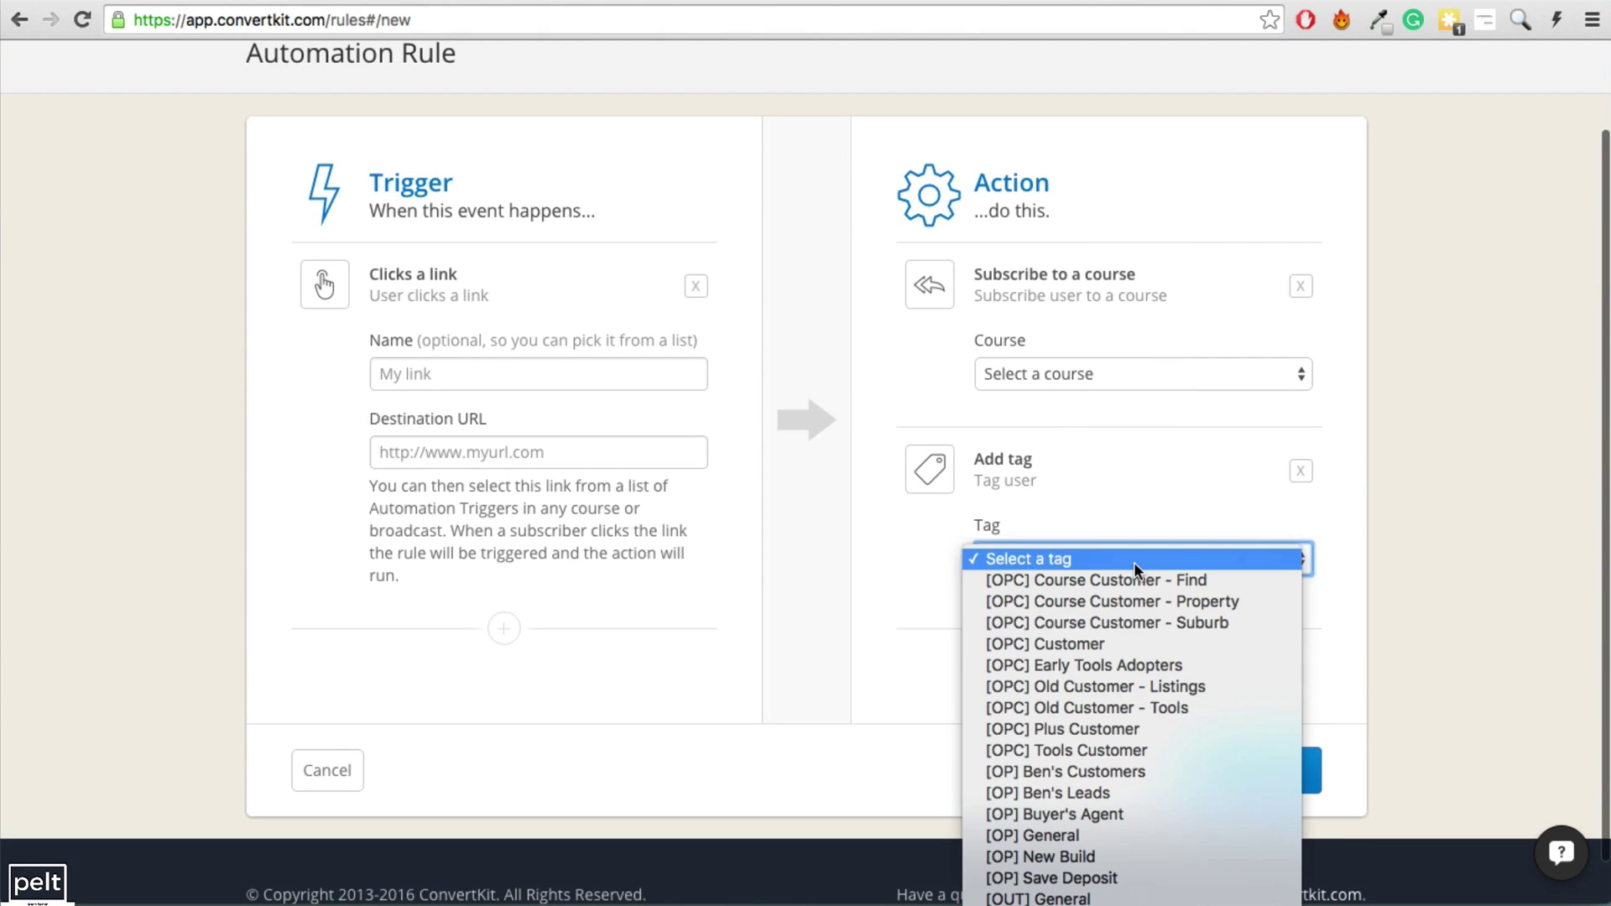
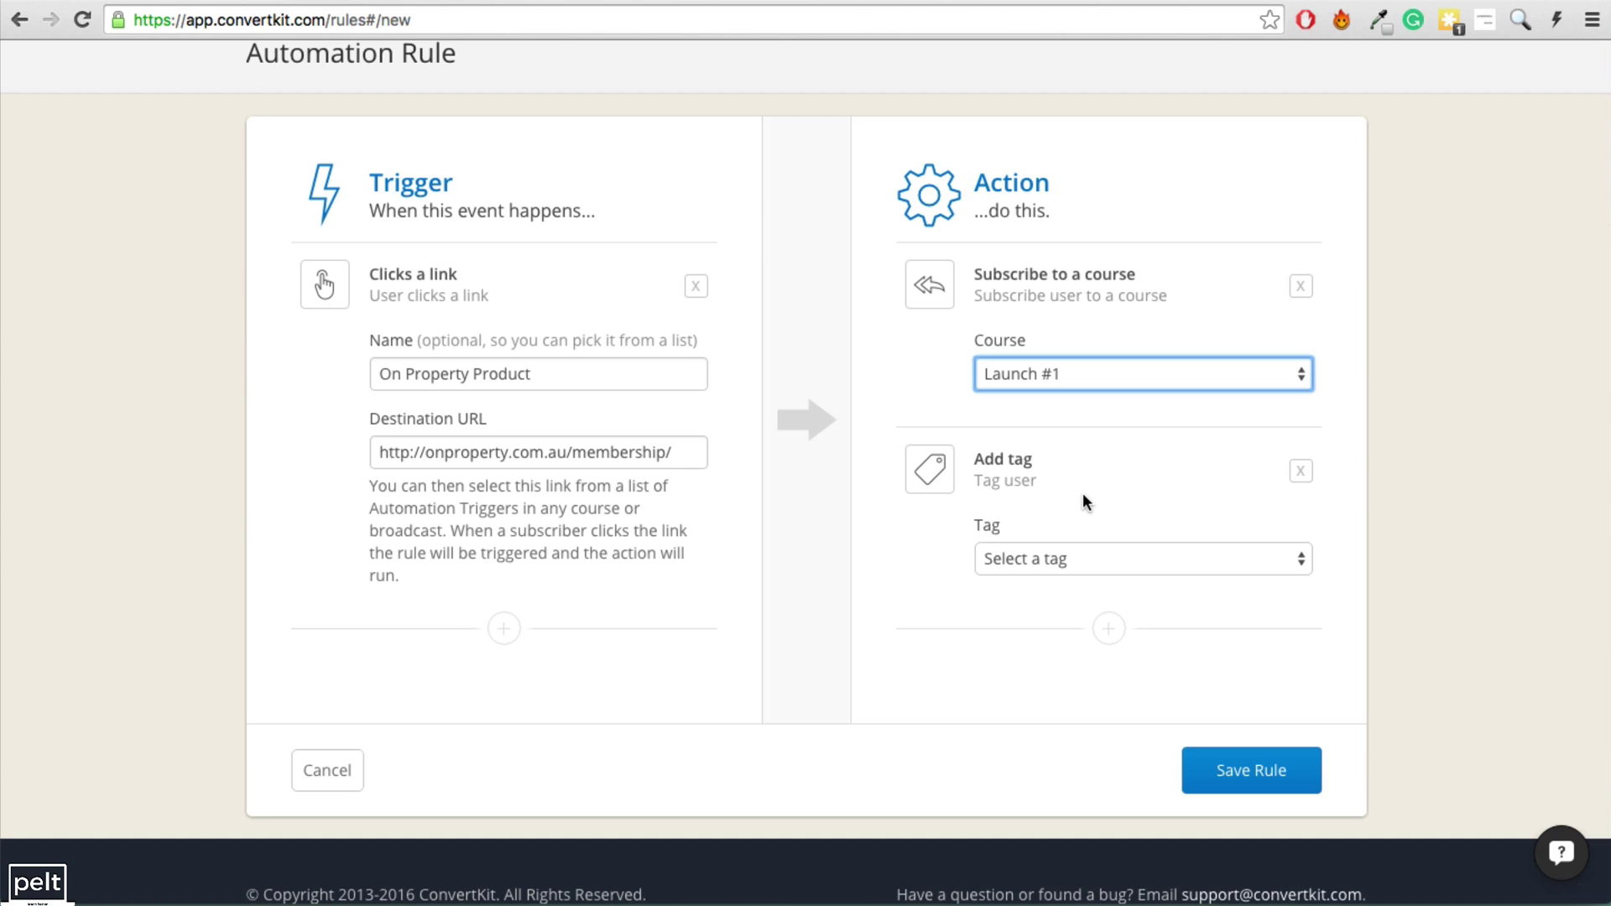
# Choose [OP] General as the tag to add and save the automation rule.
pyautogui.click(1063, 562)
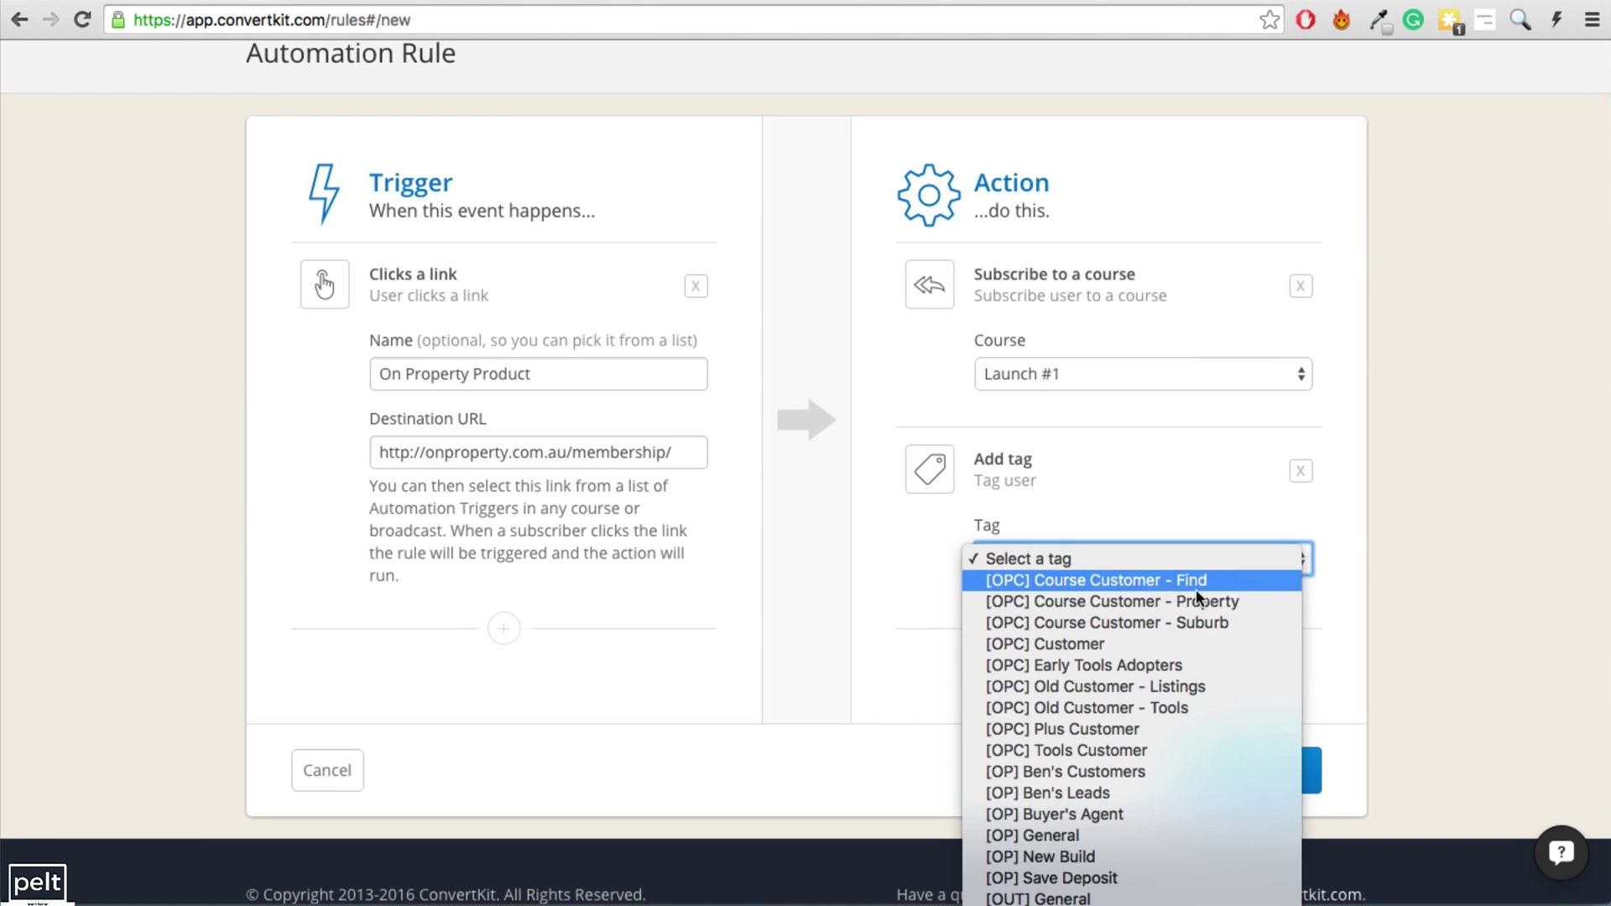
pyautogui.click(1049, 836)
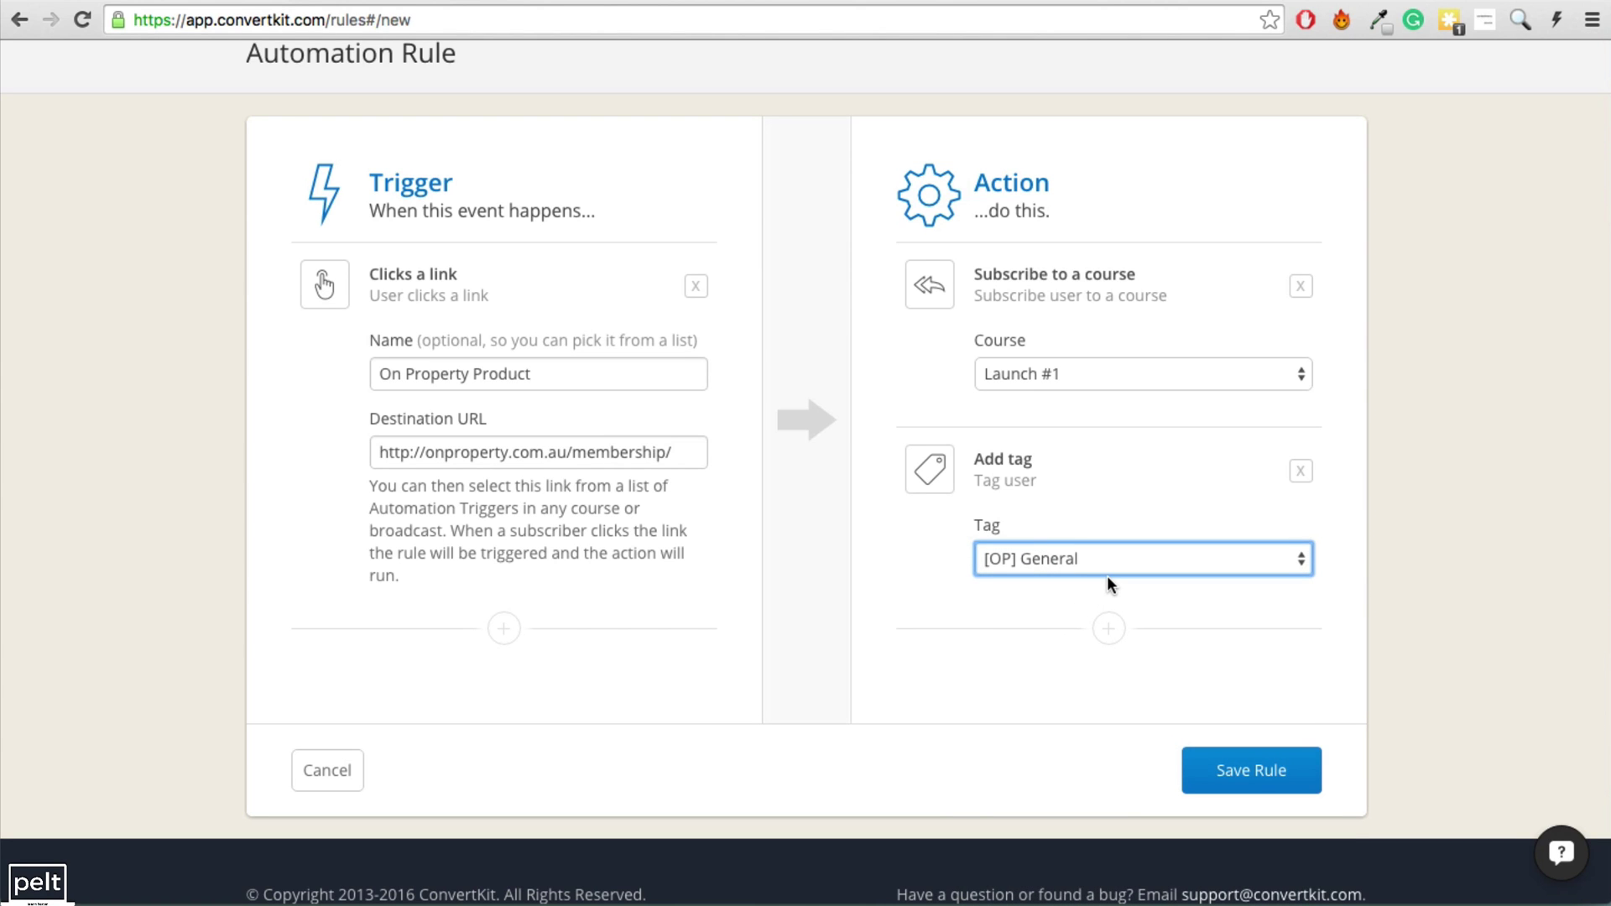
pyautogui.click(1240, 778)
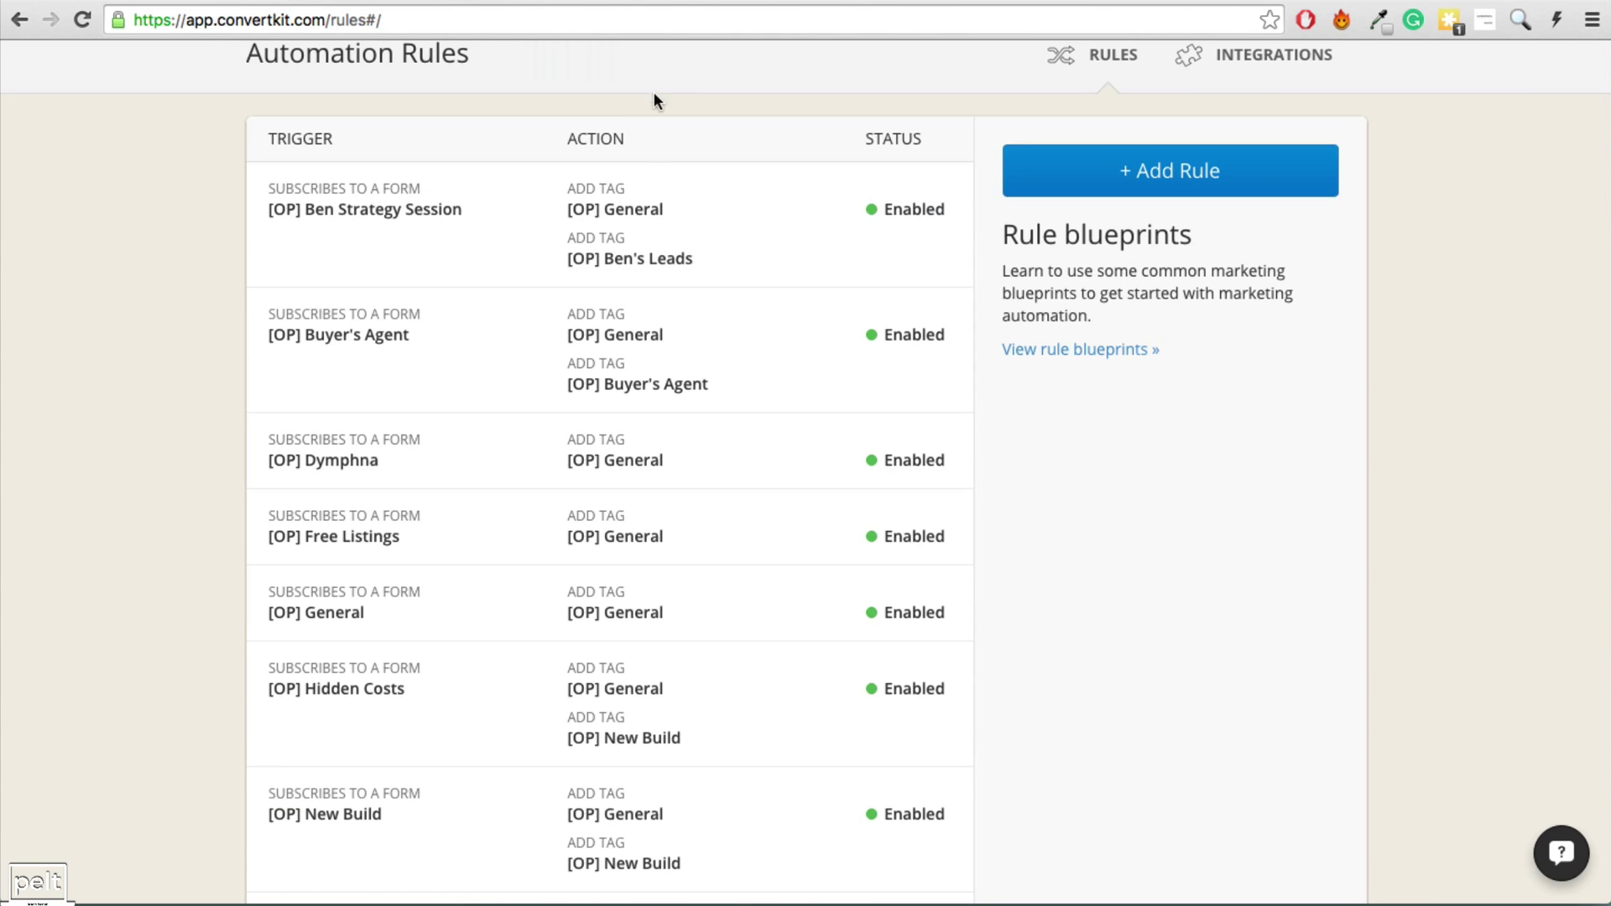
# Open the draft broadcast "Email Subject" for editing and continue past its recipients to the email content.
pyautogui.click(694, 86)
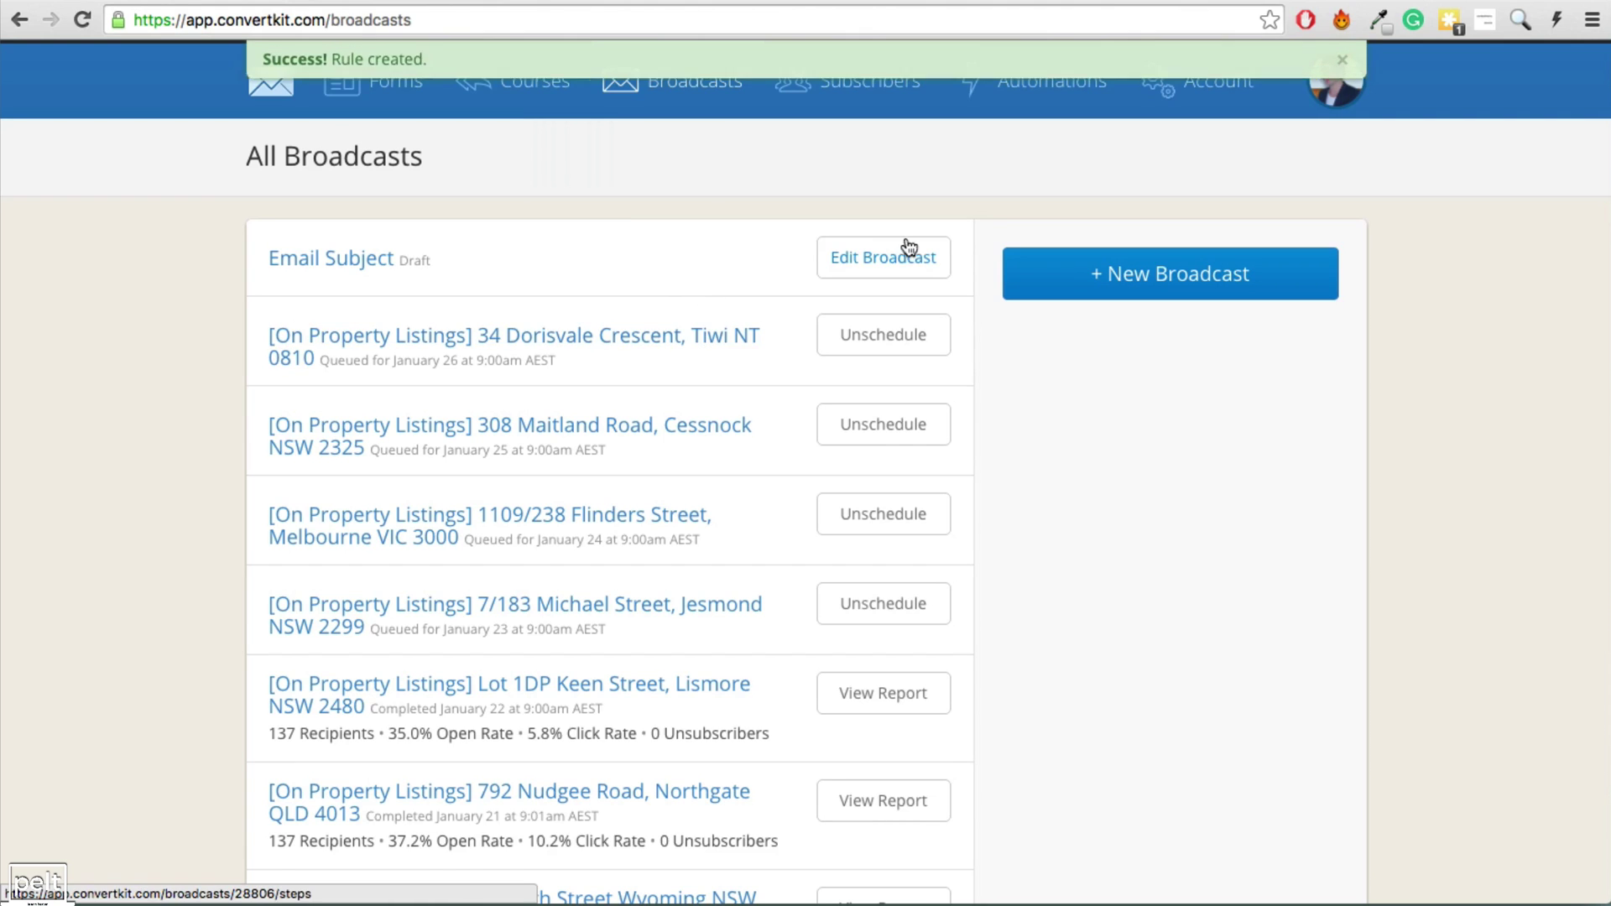
pyautogui.click(868, 268)
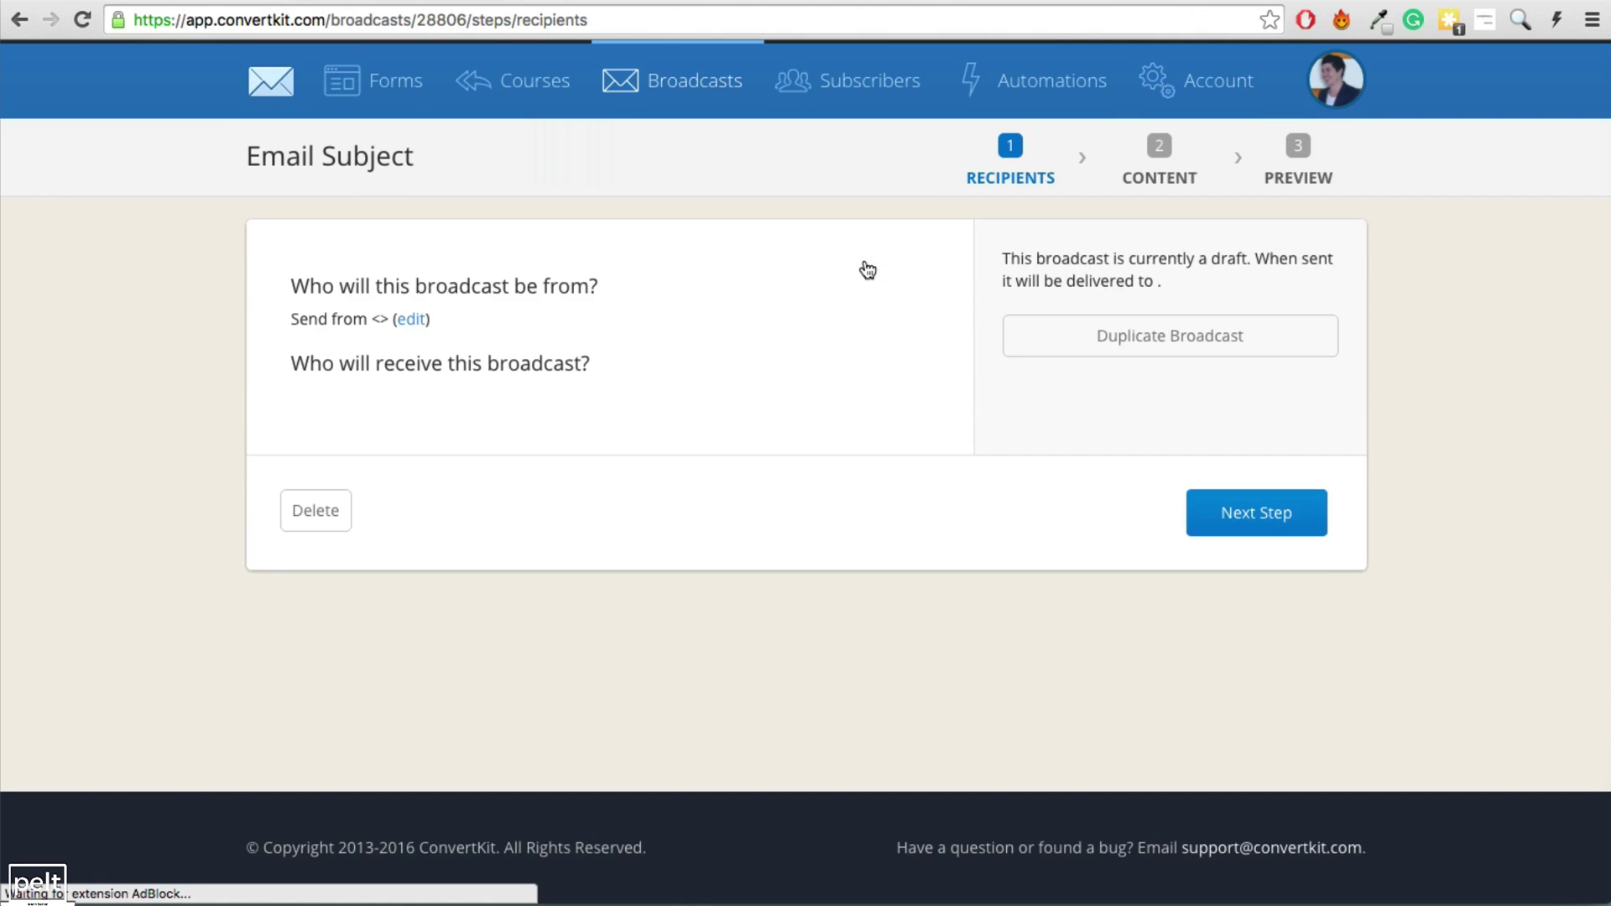
pyautogui.scroll(-5, 1258, 683)
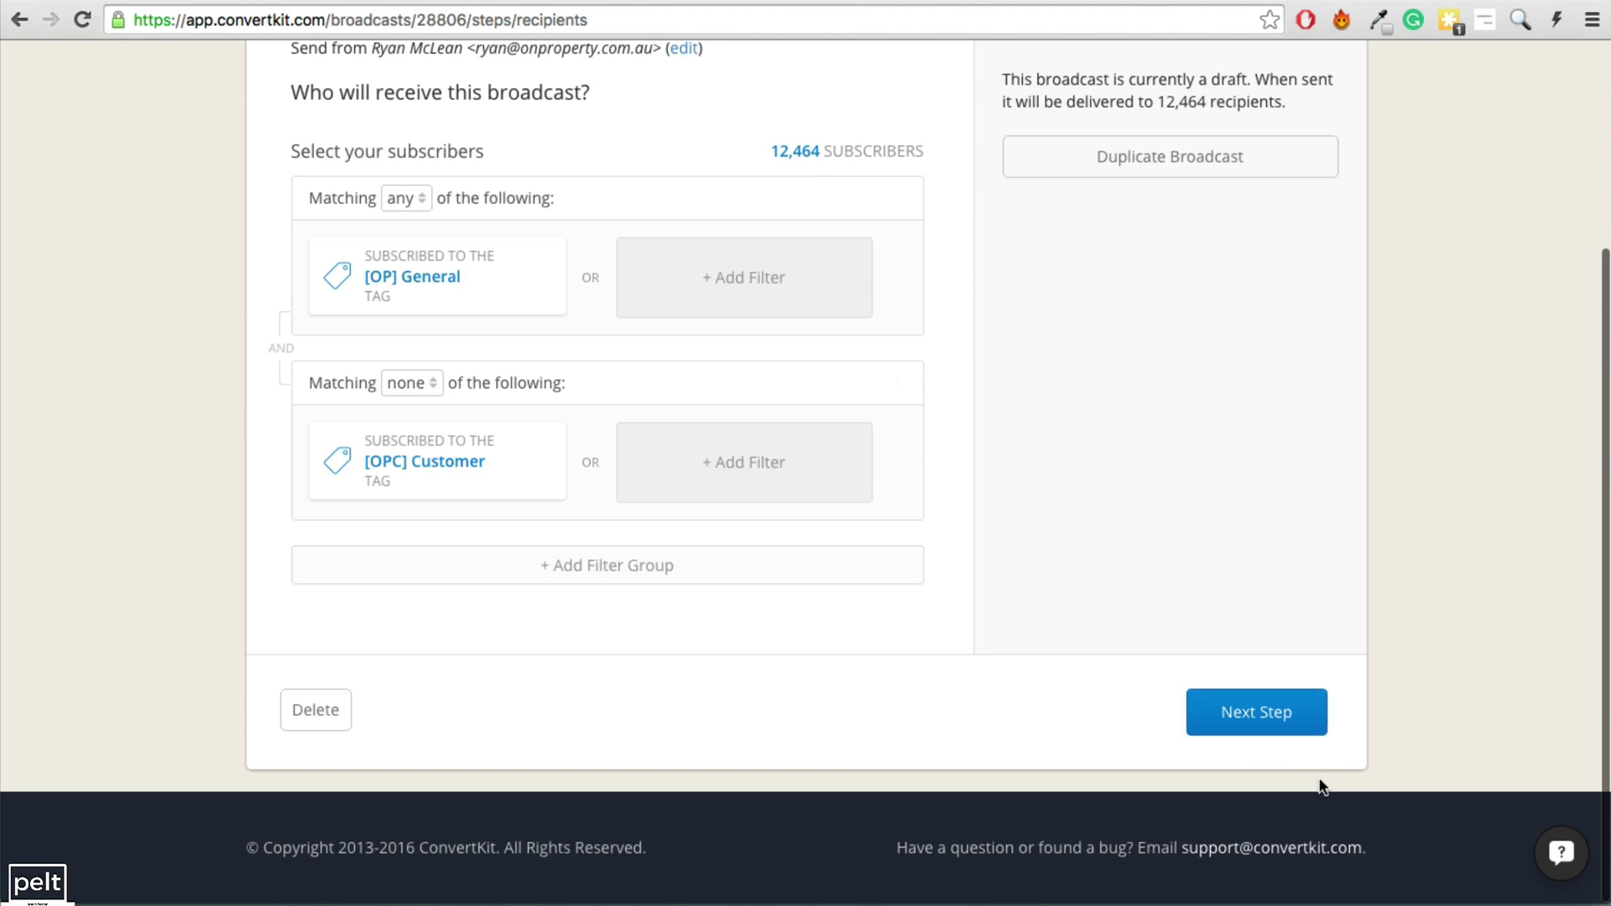
pyautogui.click(1241, 717)
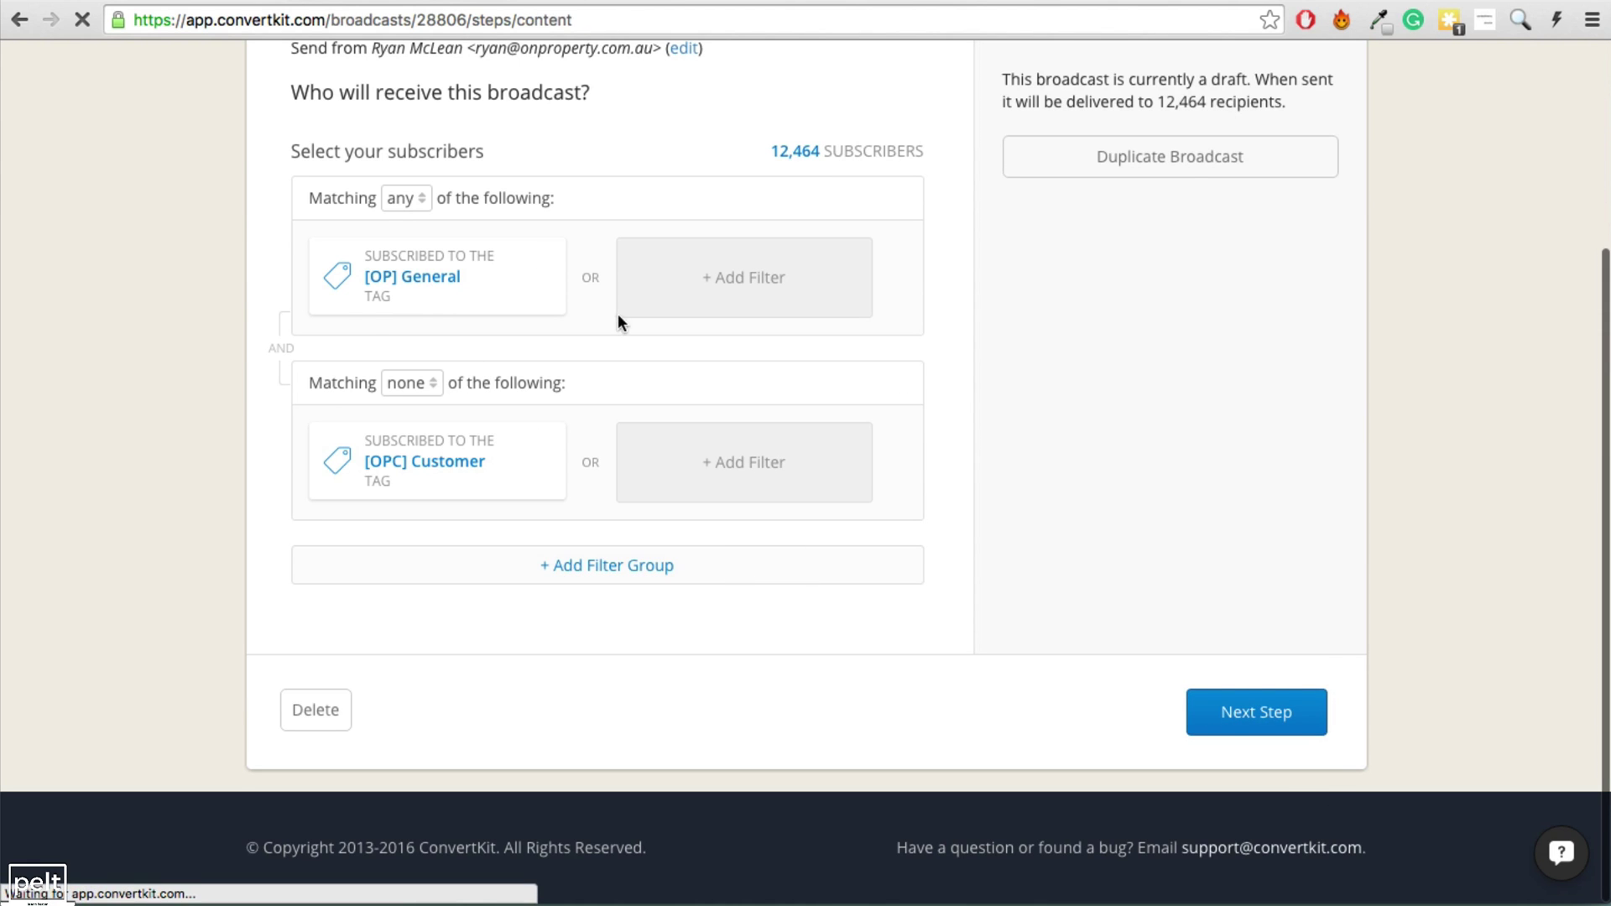
# Add the line "Link to sales page" and a first-name sign-off below the existing email content.
pyautogui.click(424, 455)
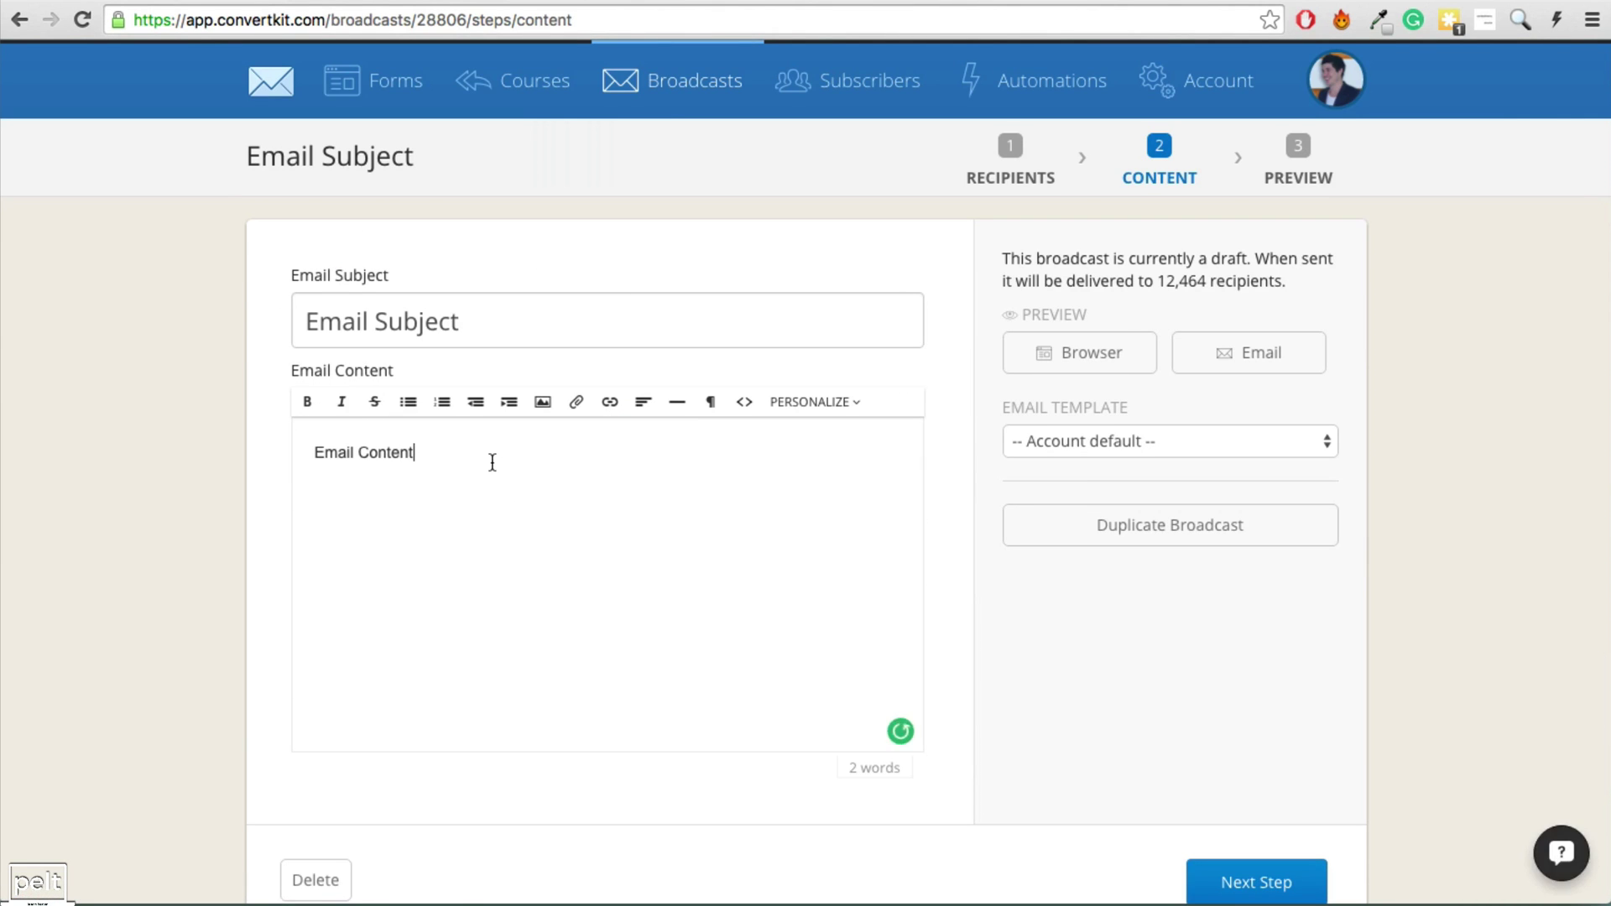
pyautogui.press('Return')
pyautogui.write('Link to sales page')
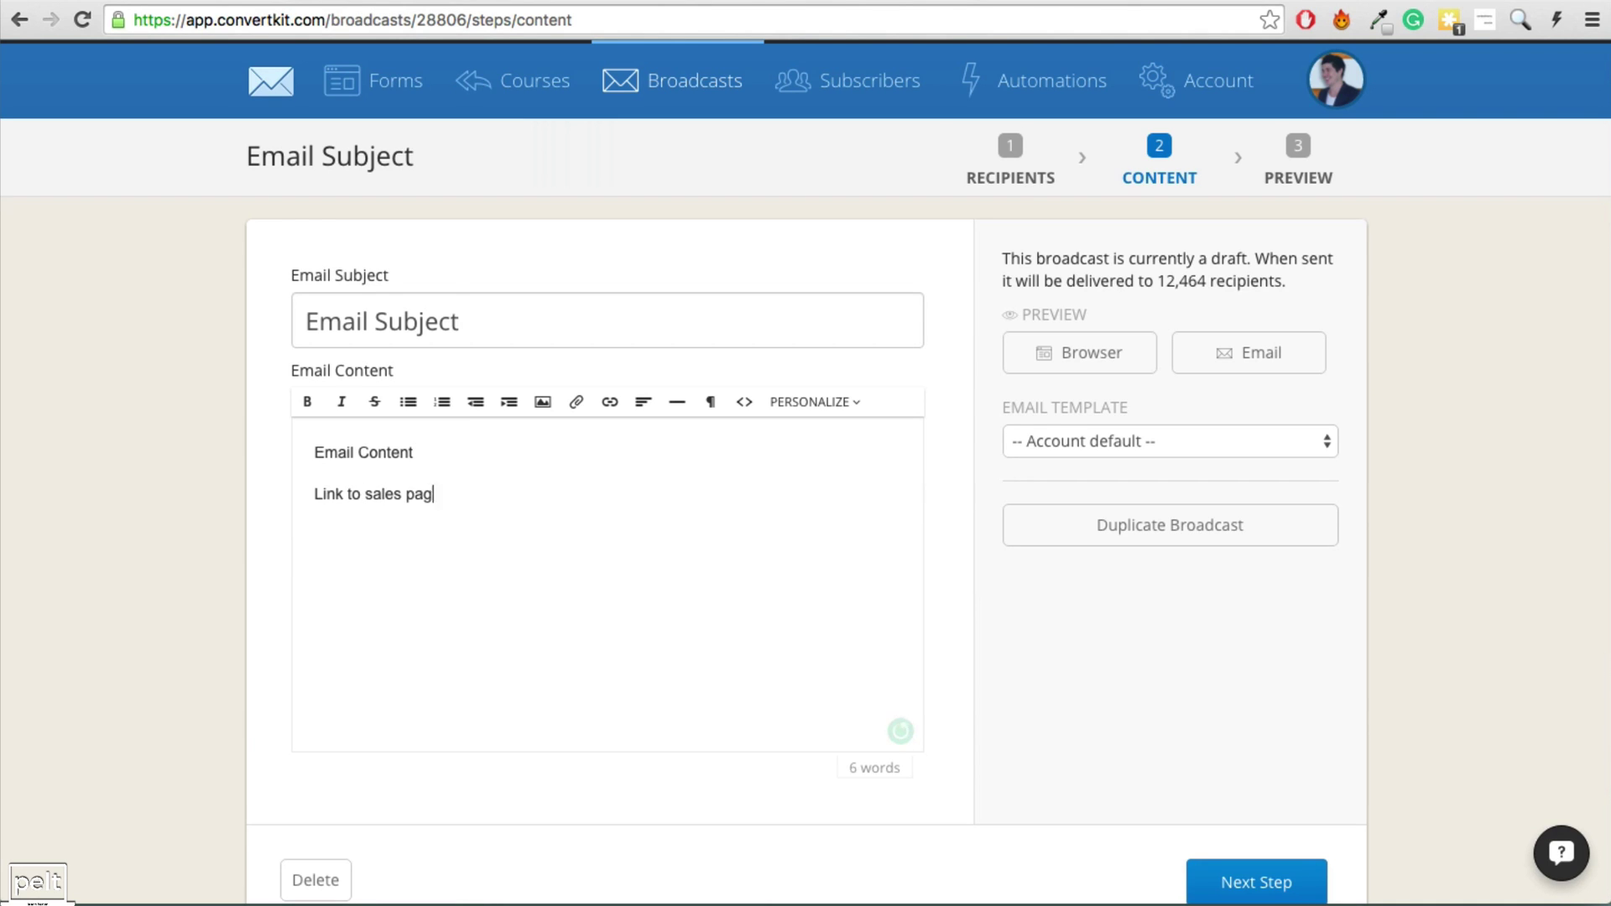
pyautogui.press('Return')
pyautogui.write('Ryan')
# Link the "Link to sales page" text to the On Property Product link trigger.
pyautogui.moveTo(442, 493); pyautogui.dragTo(312, 494)
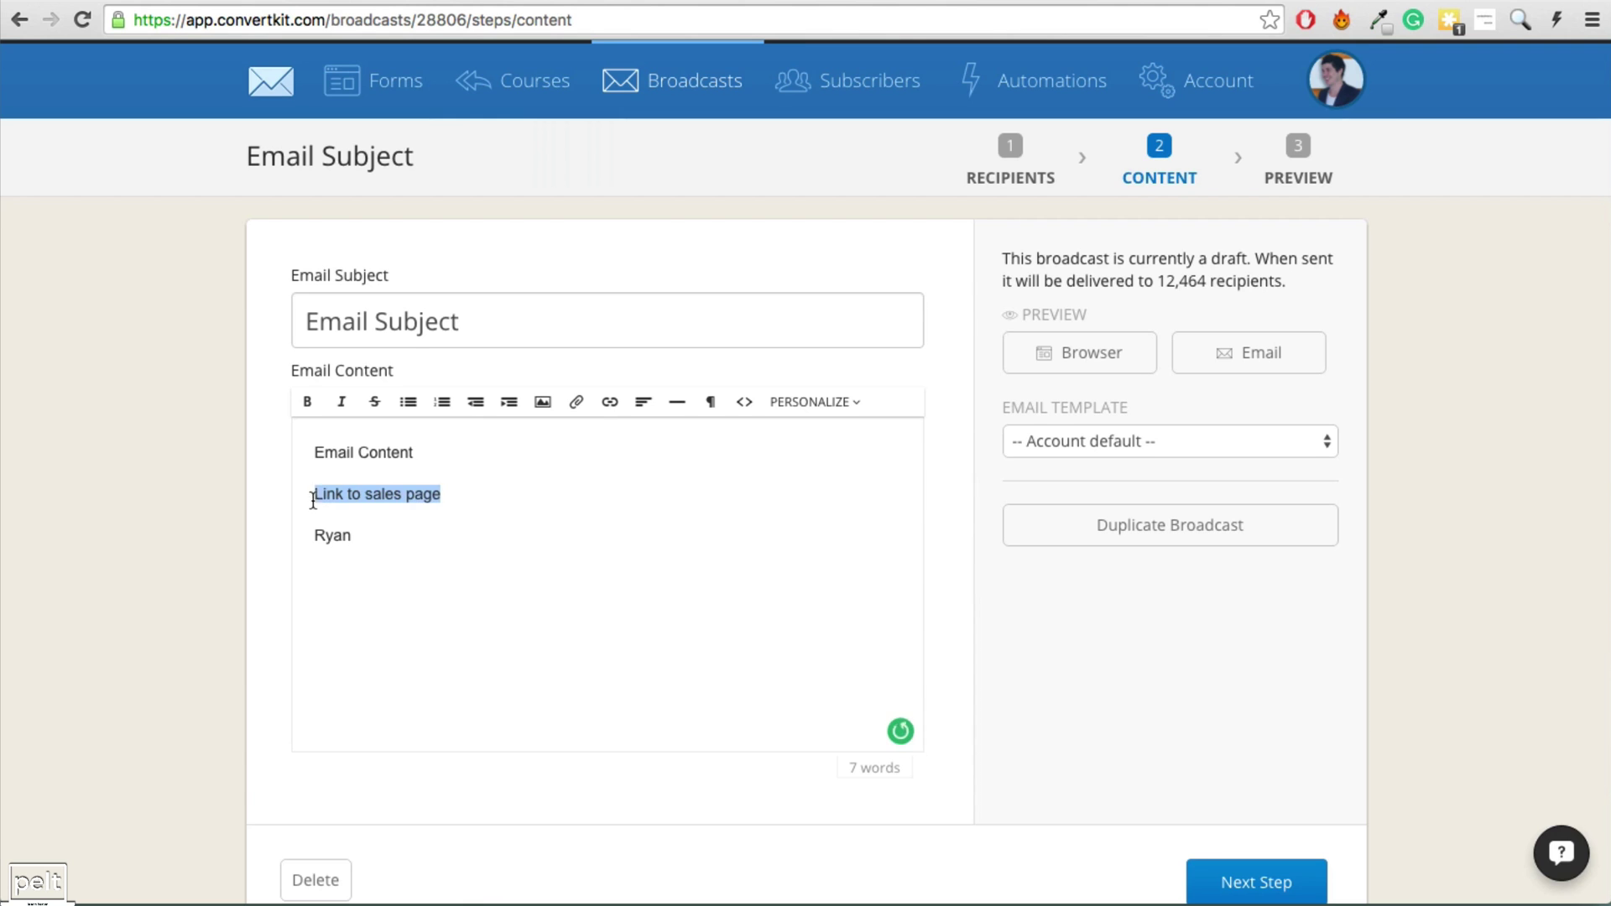
pyautogui.click(608, 402)
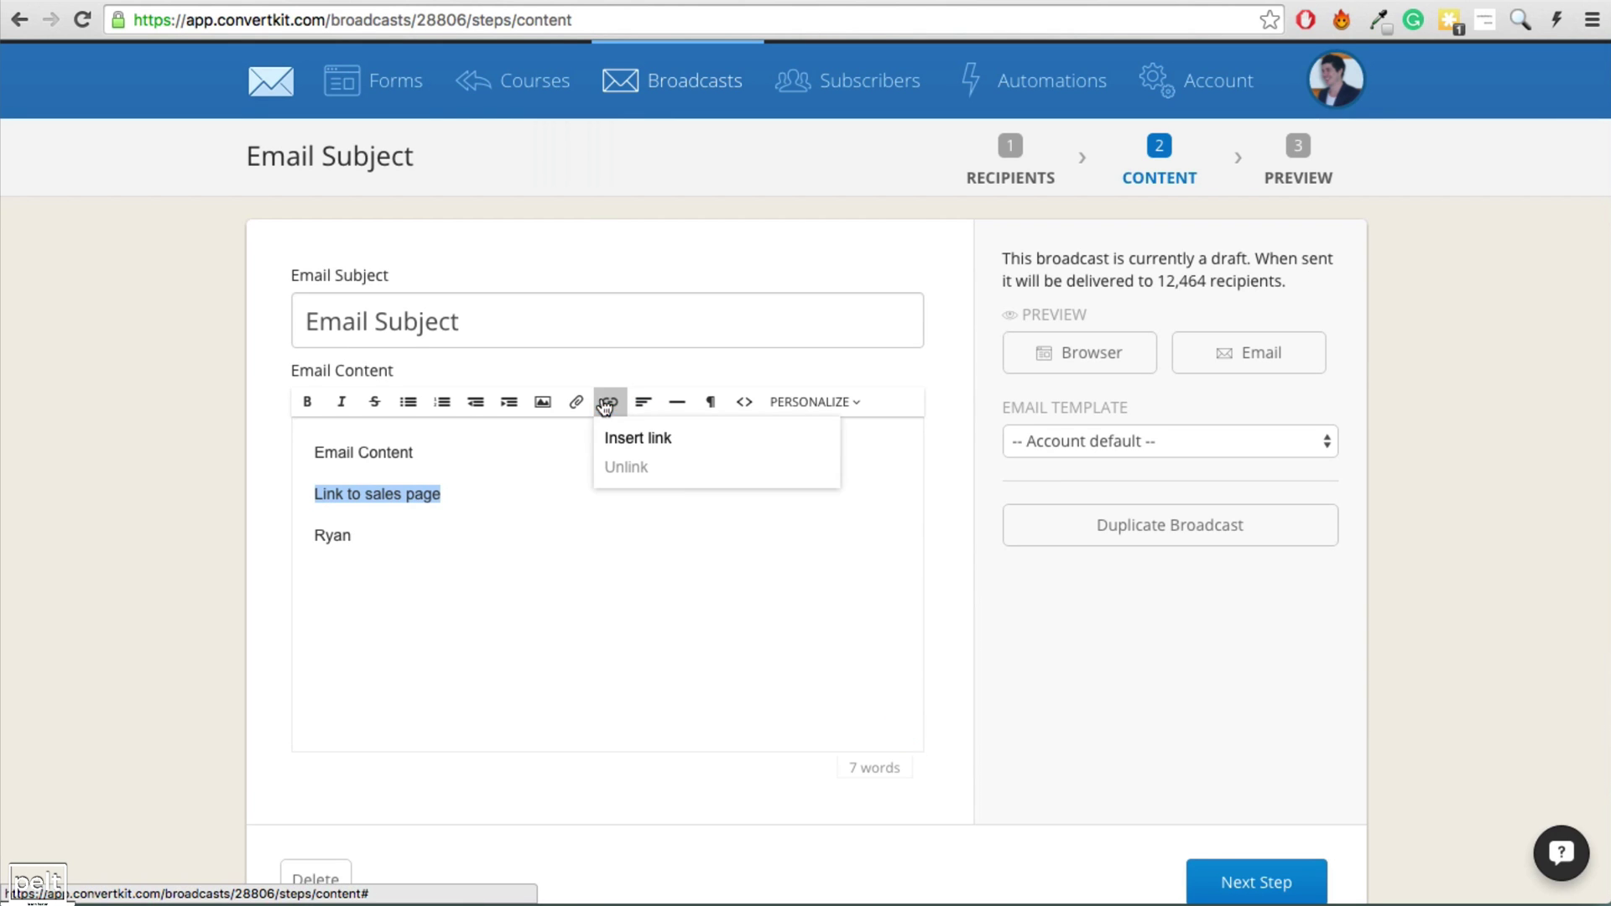
pyautogui.click(654, 451)
pyautogui.click(1037, 437)
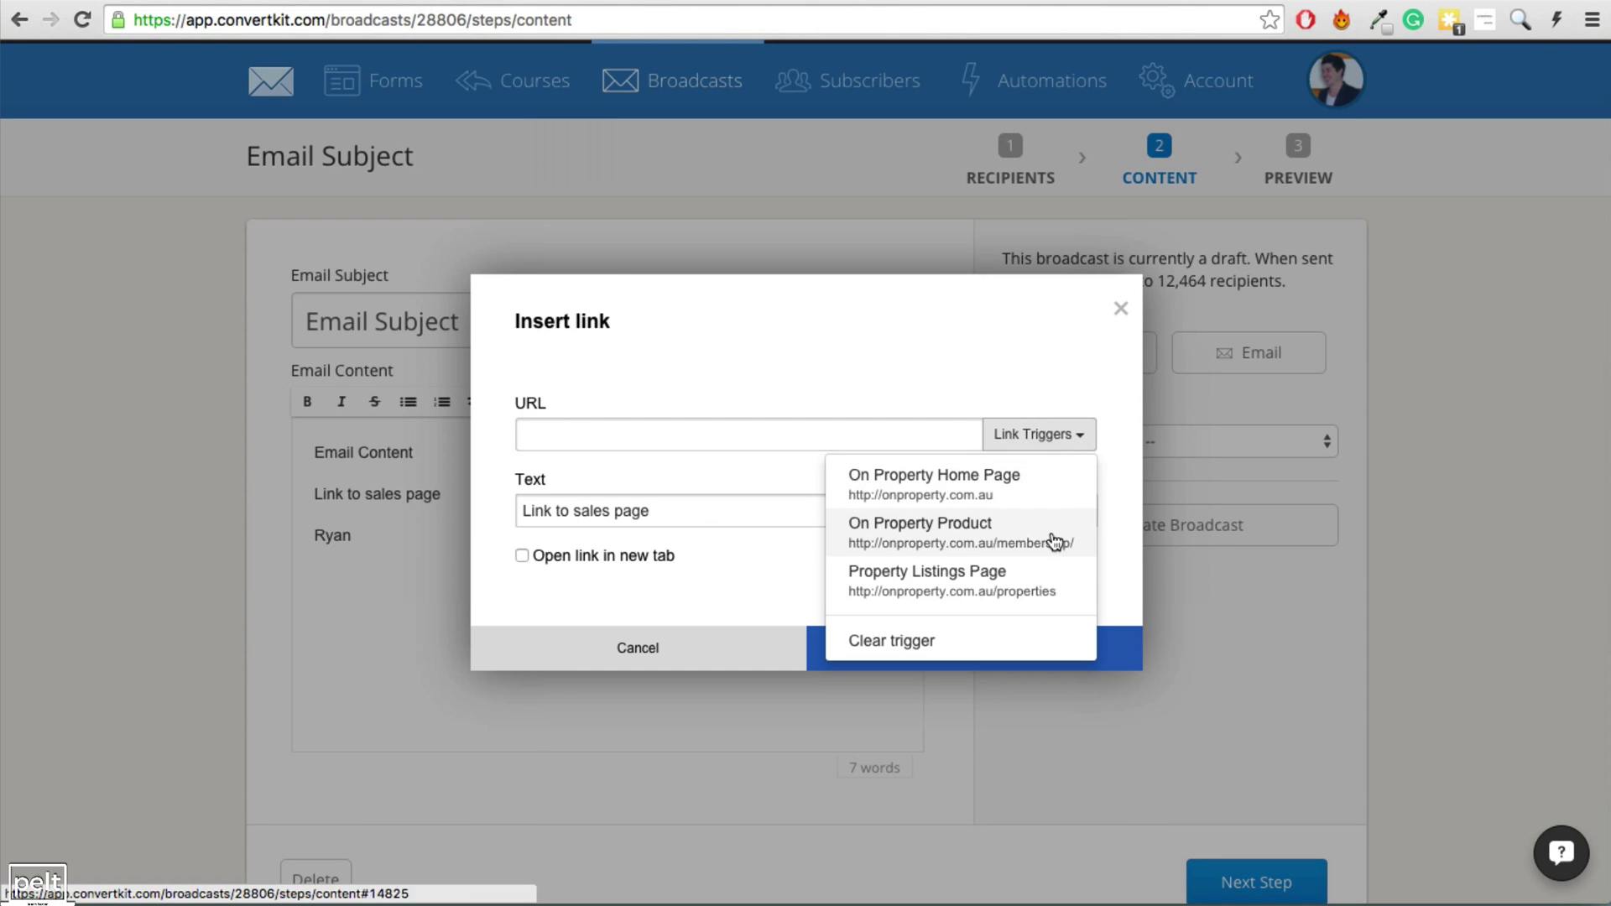
pyautogui.click(922, 538)
pyautogui.click(963, 651)
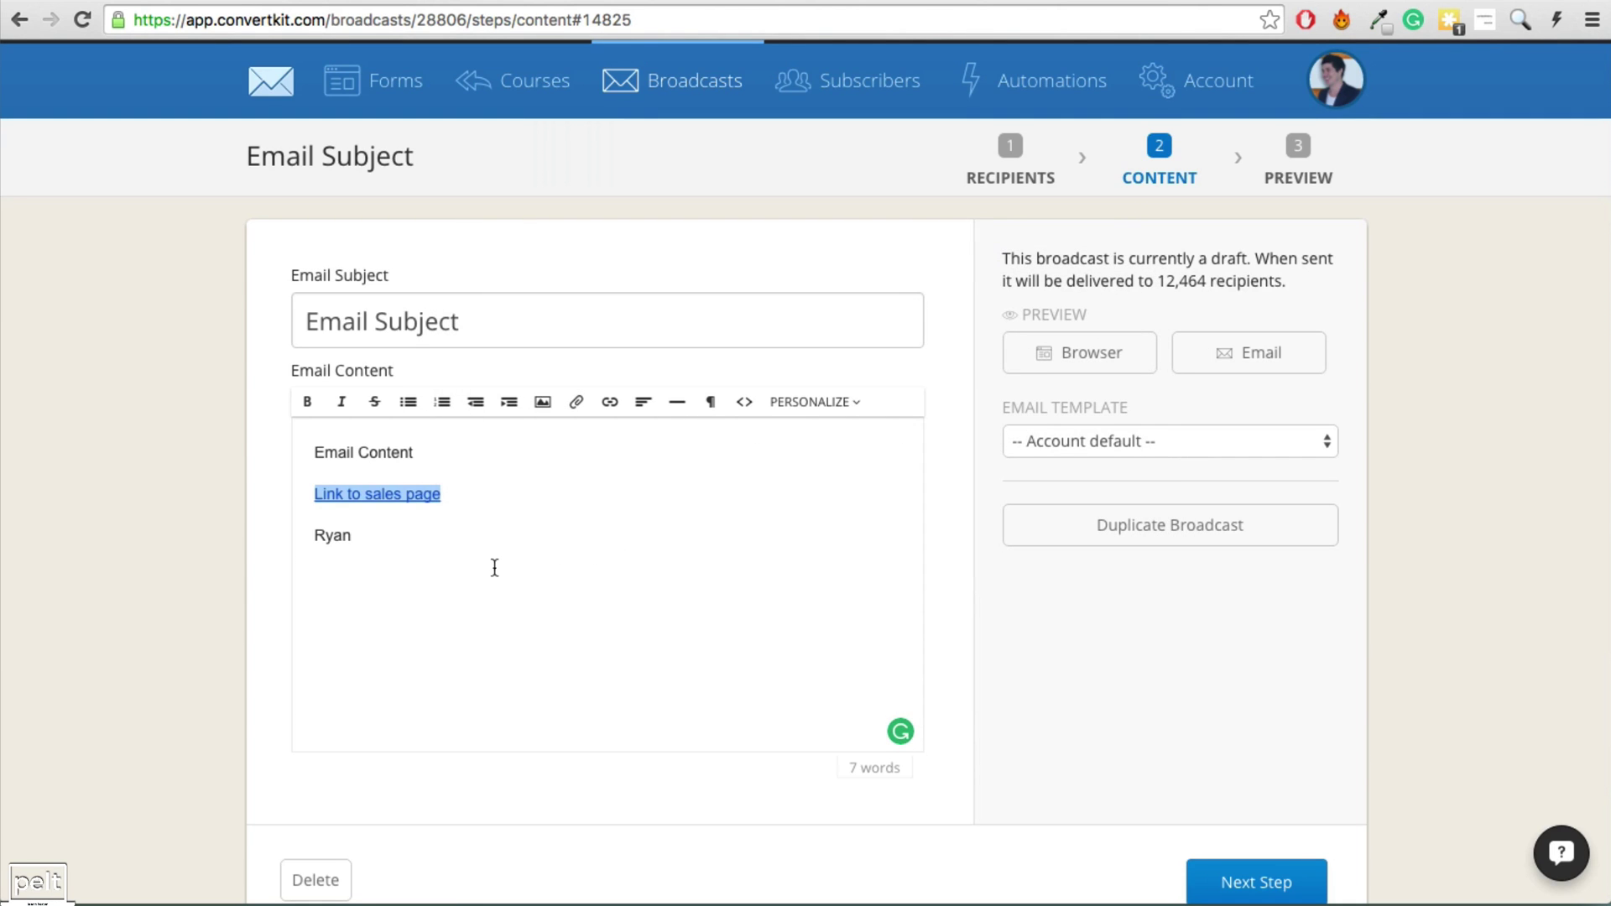
pyautogui.click(494, 568)
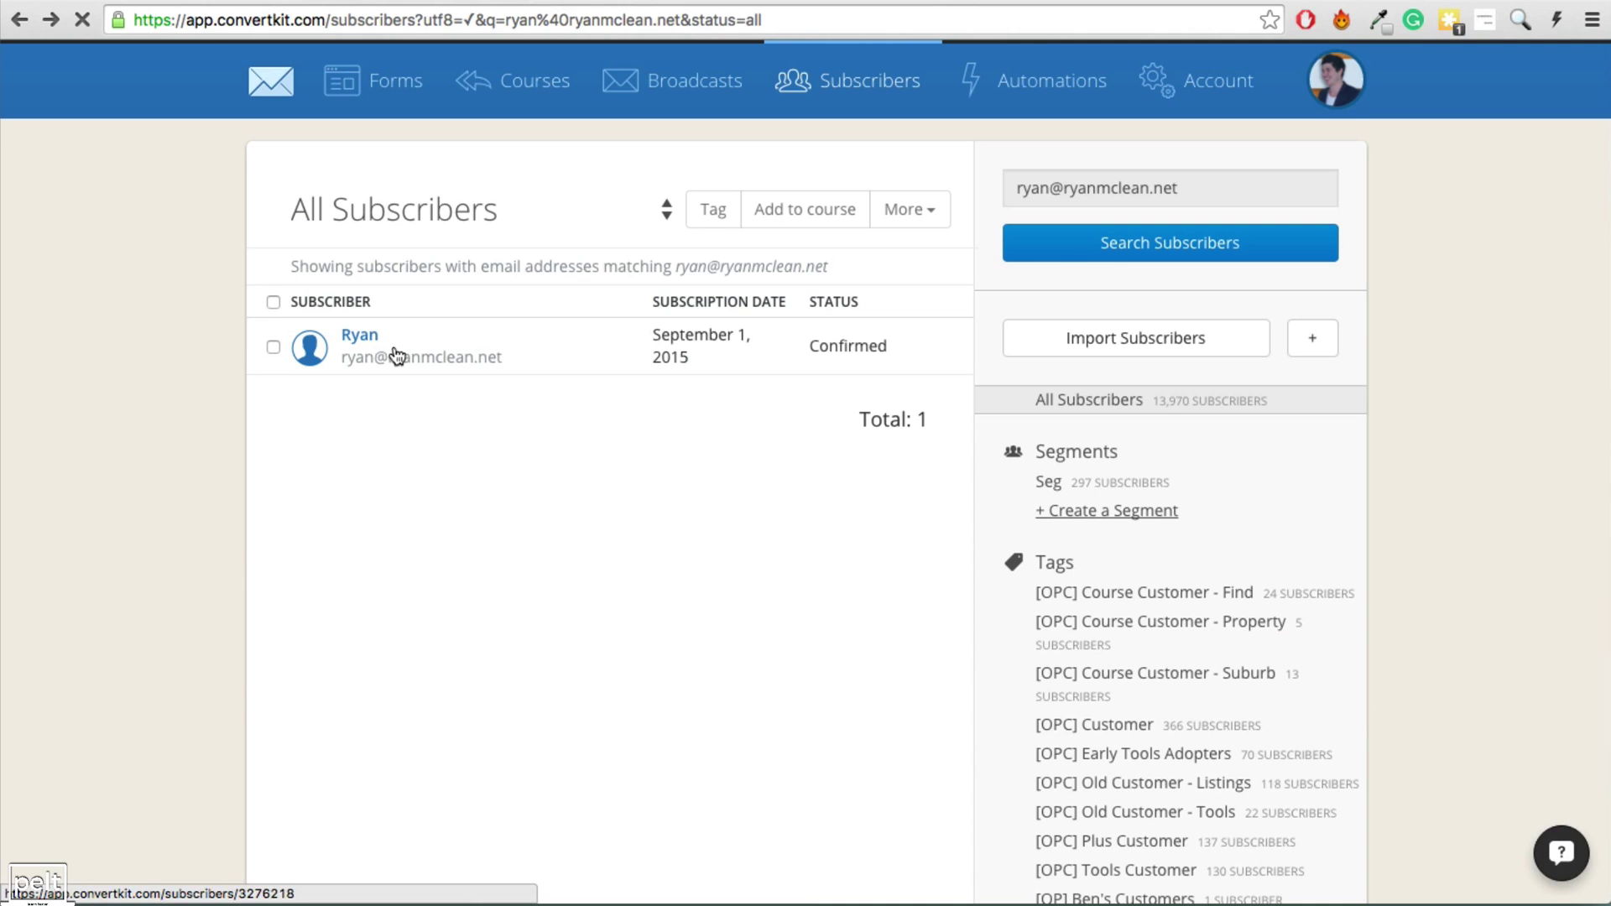
# Open the found subscriber's profile and remove the [OPC] Plus Customer and [OPC] Course Customer - Find tags.
pyautogui.click(395, 359)
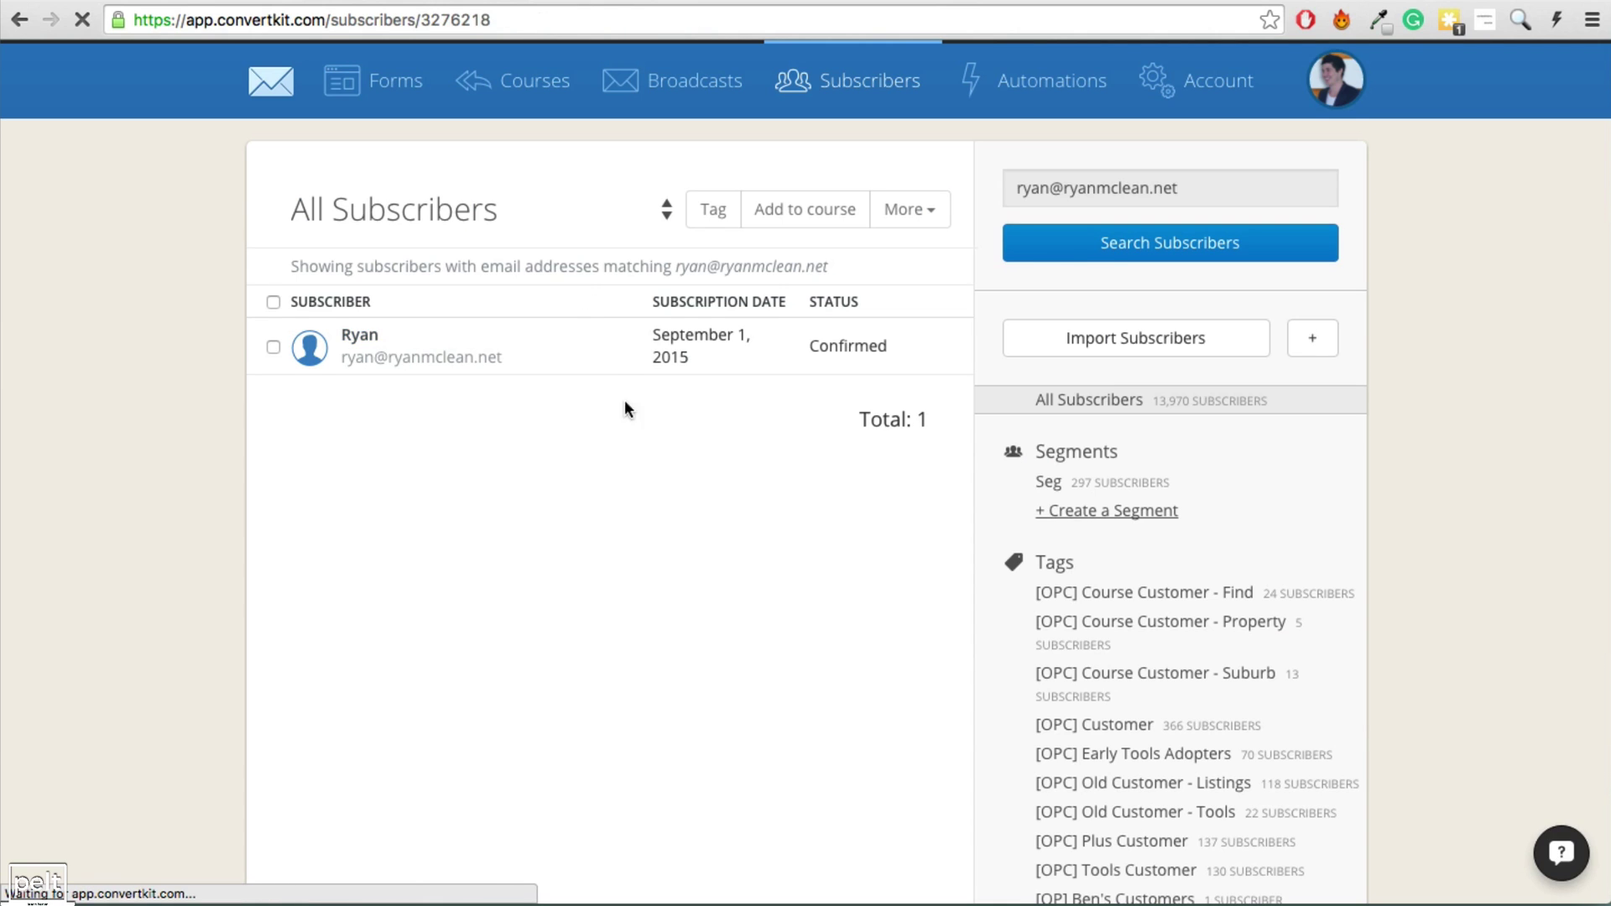
pyautogui.scroll(-5, 1158, 564)
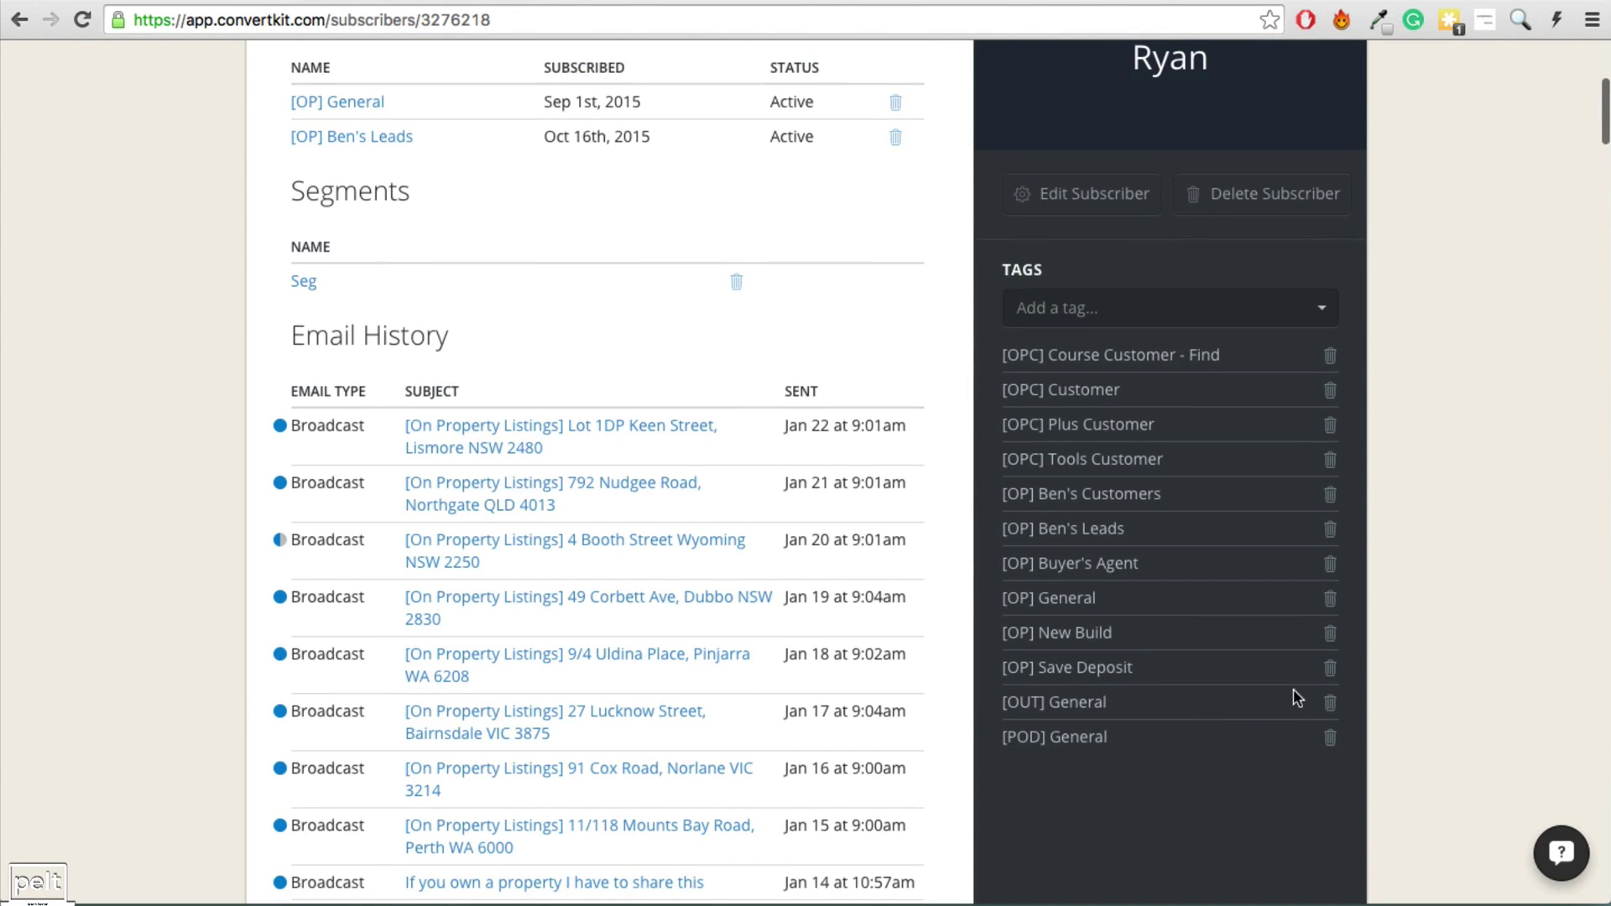
pyautogui.click(1330, 434)
pyautogui.click(1330, 357)
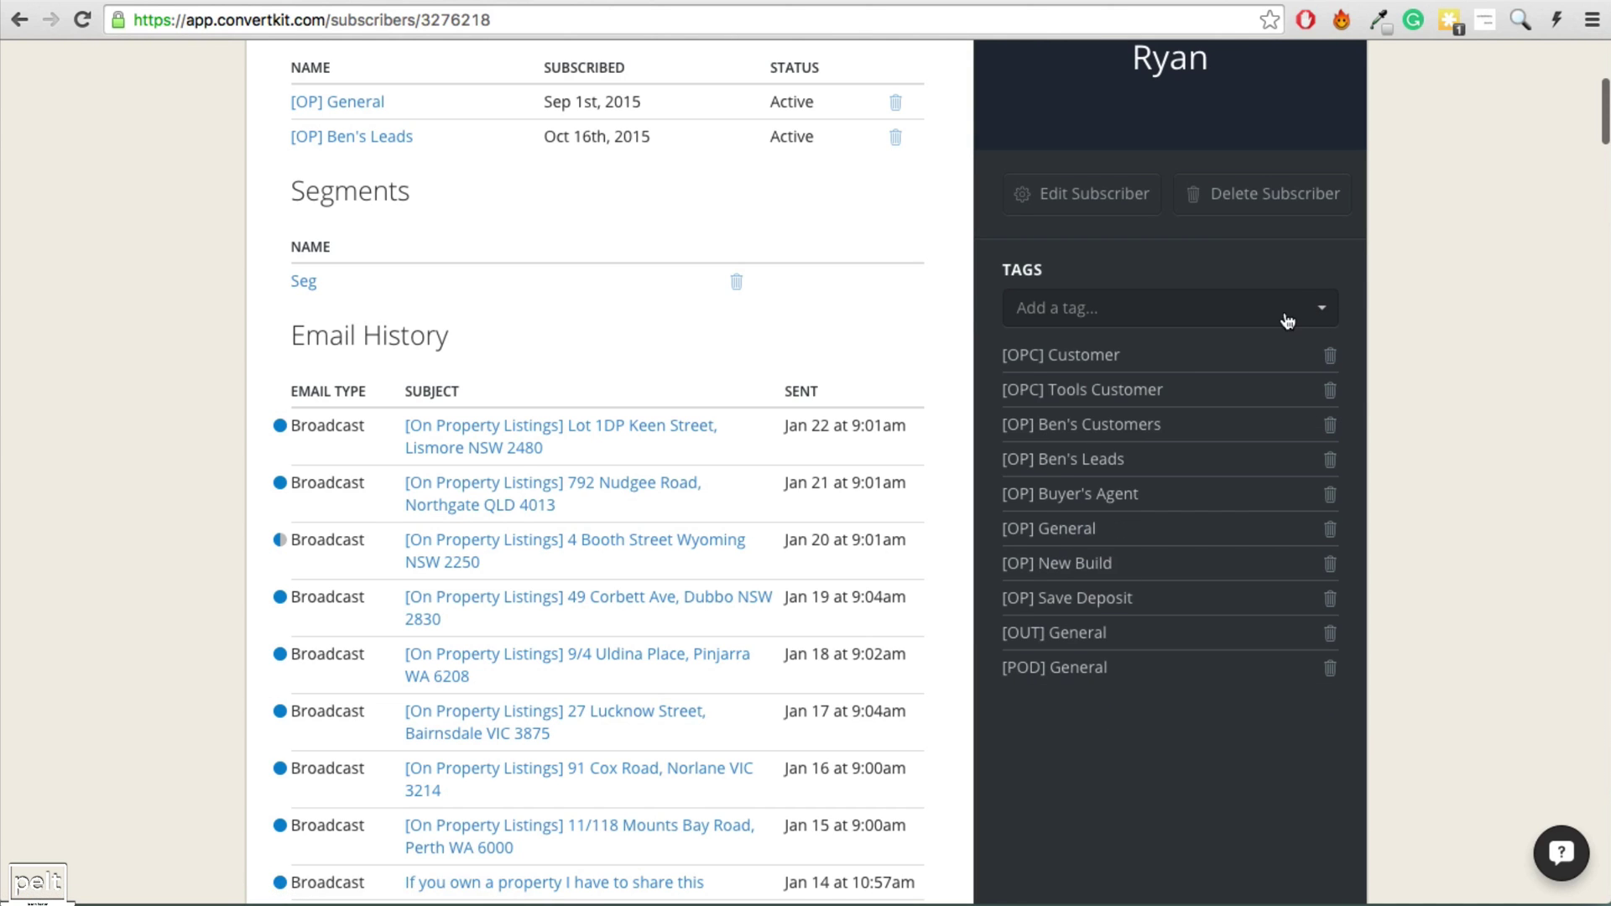
# Add the [OPC] Plus Customer tag to the subscriber and highlight the [OPC] Customer tag in the list.
pyautogui.click(1296, 308)
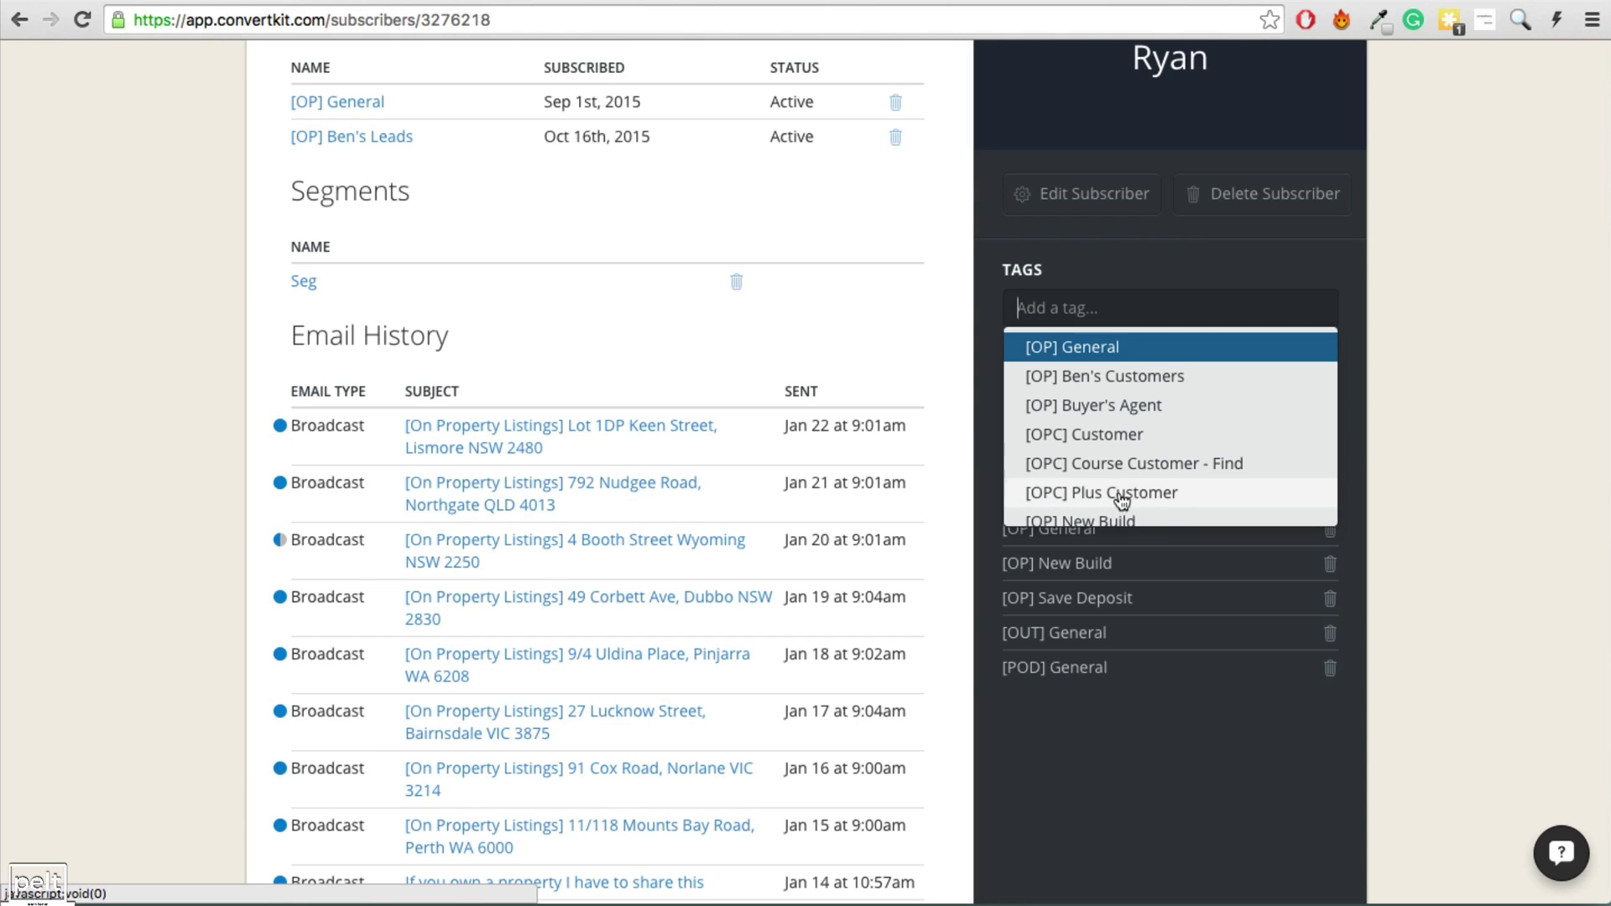
pyautogui.click(1086, 495)
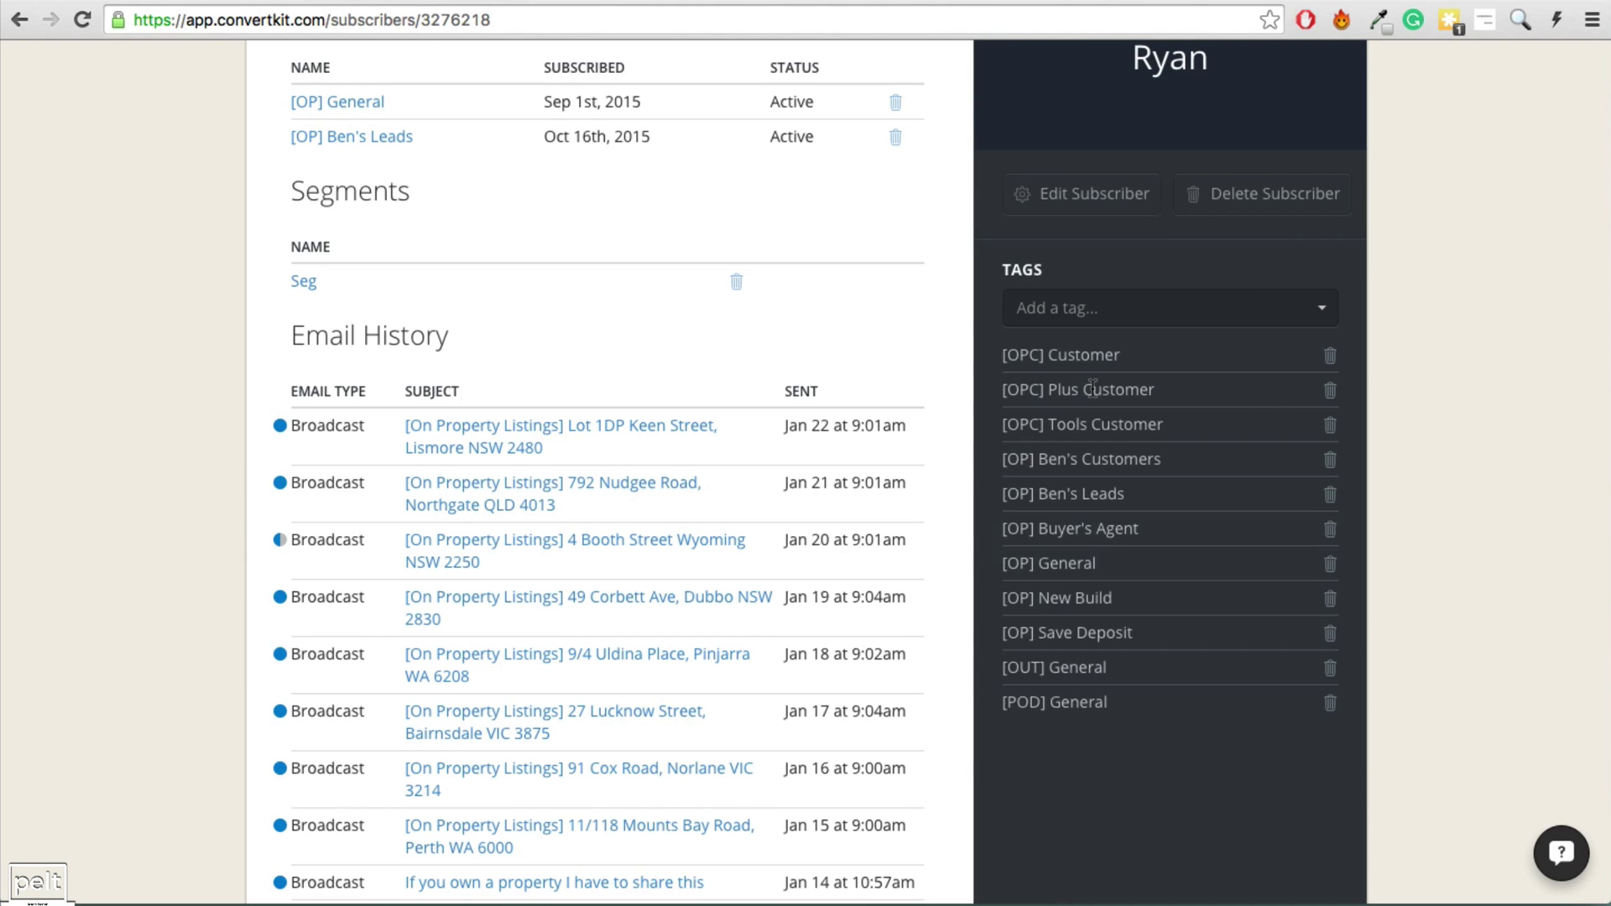
pyautogui.scroll(4, 1093, 388)
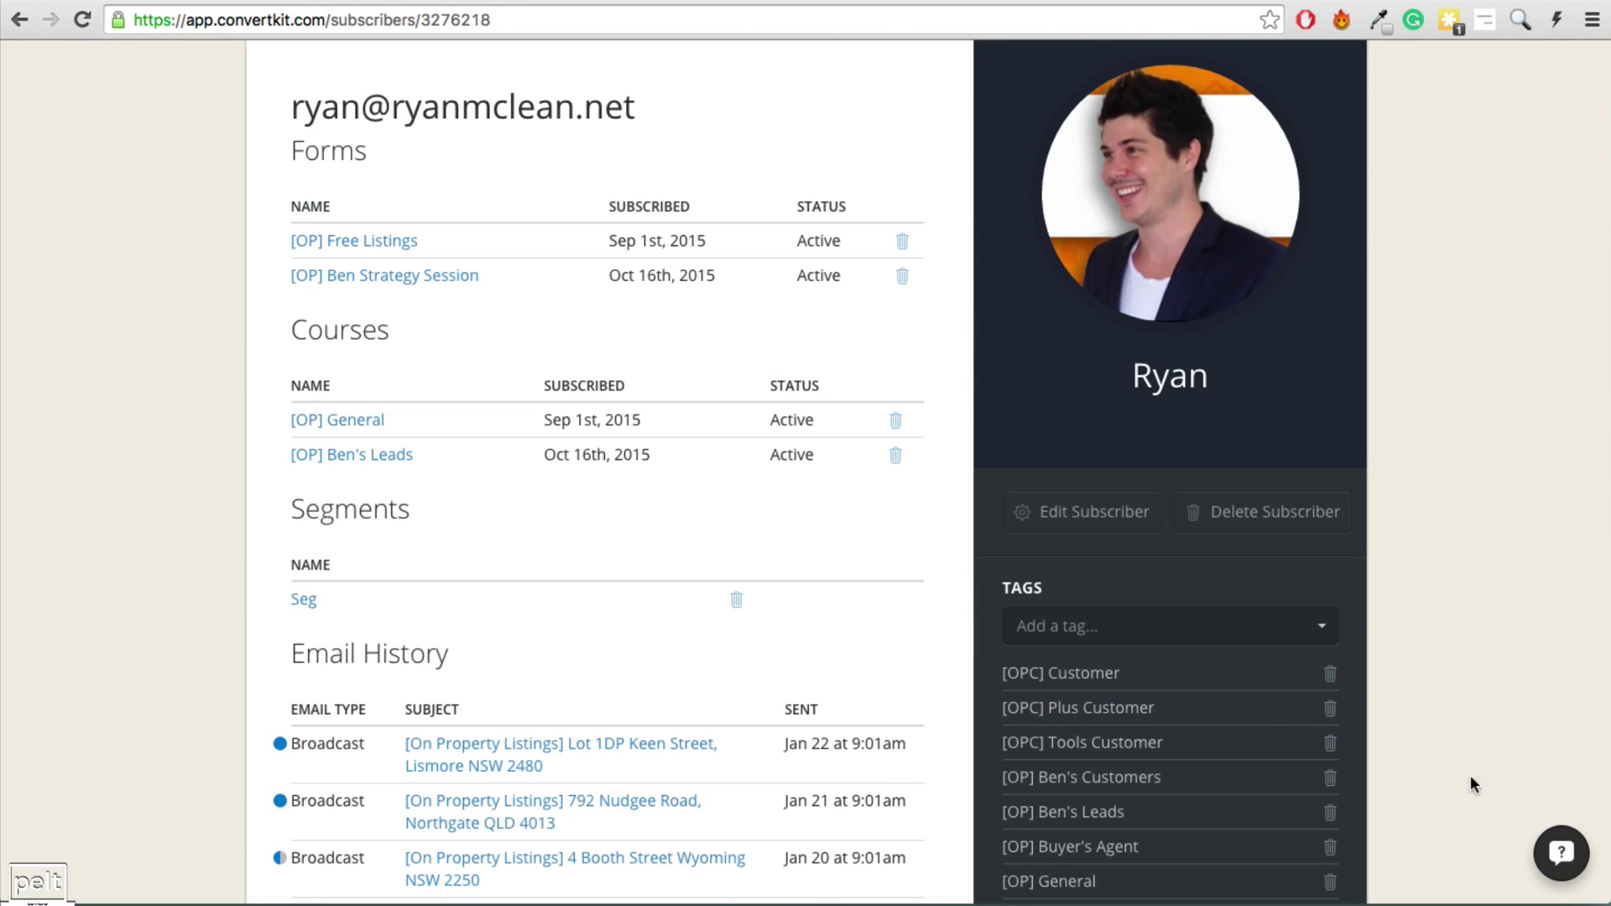
pyautogui.moveTo(1122, 674); pyautogui.dragTo(979, 673)
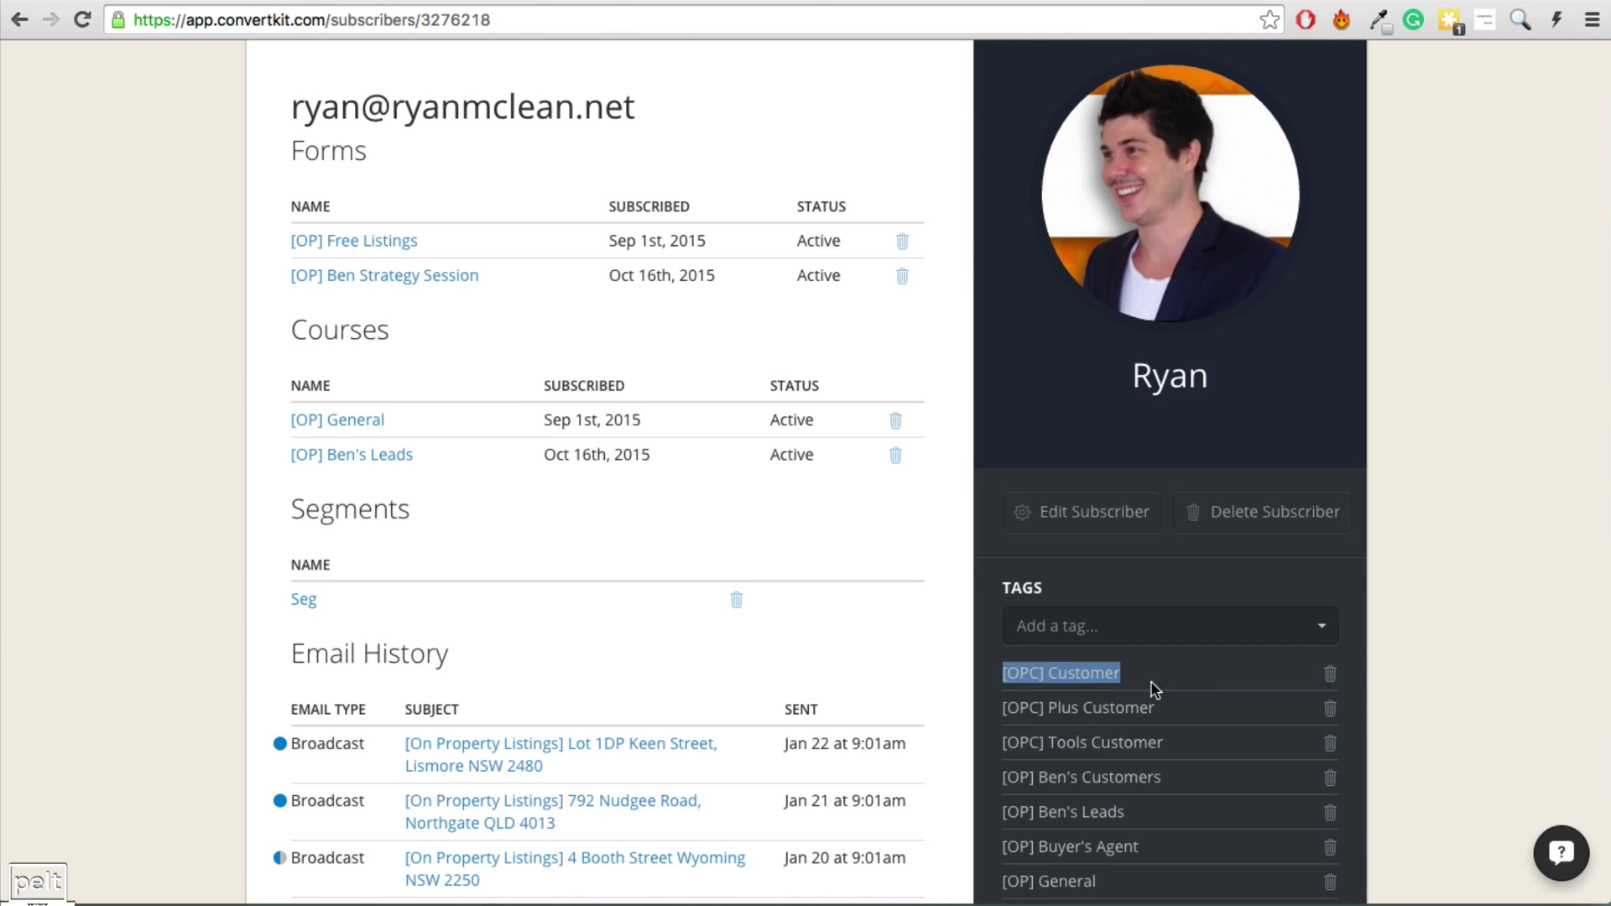